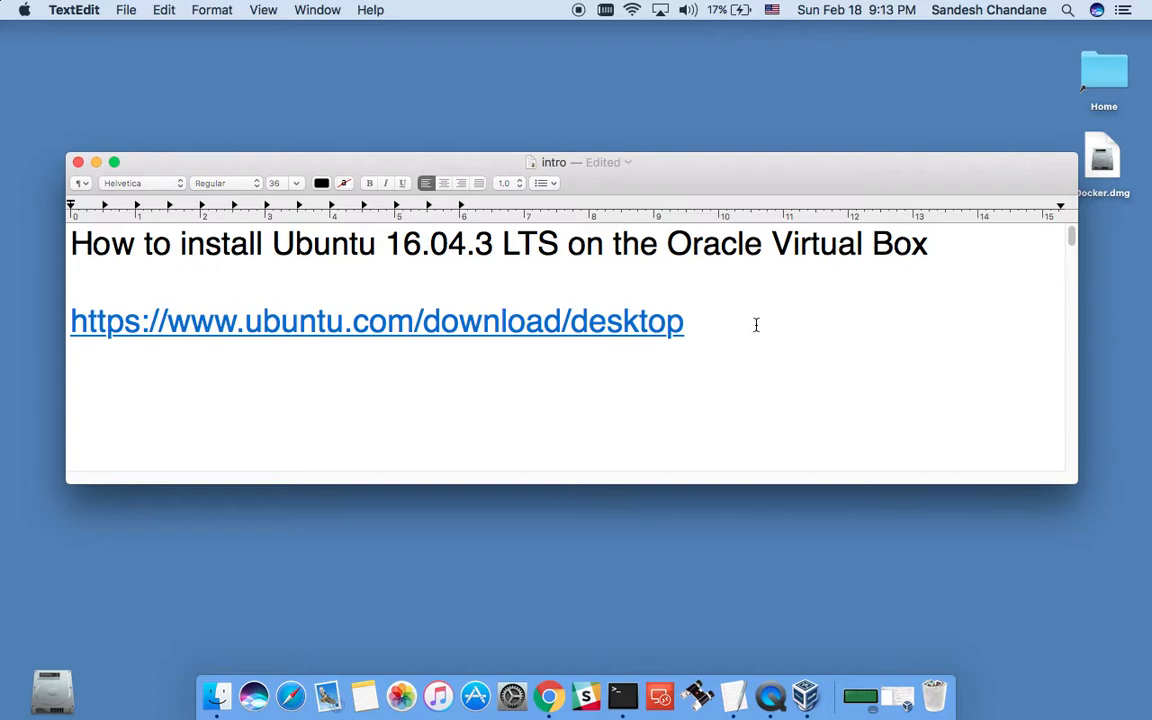
# Step: Open the Ubuntu desktop download page from the link in the intro document and locate the Ubuntu 16.04.3 LTS release
pyautogui.click(629, 322)
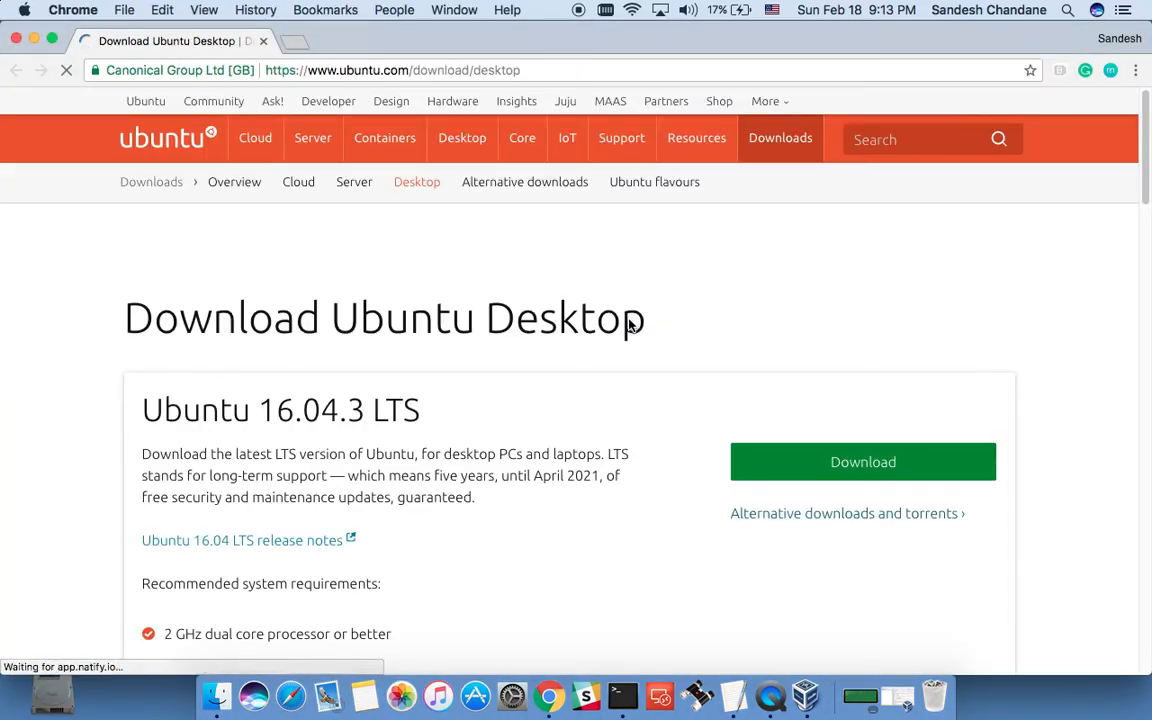
pyautogui.moveTo(775, 150)
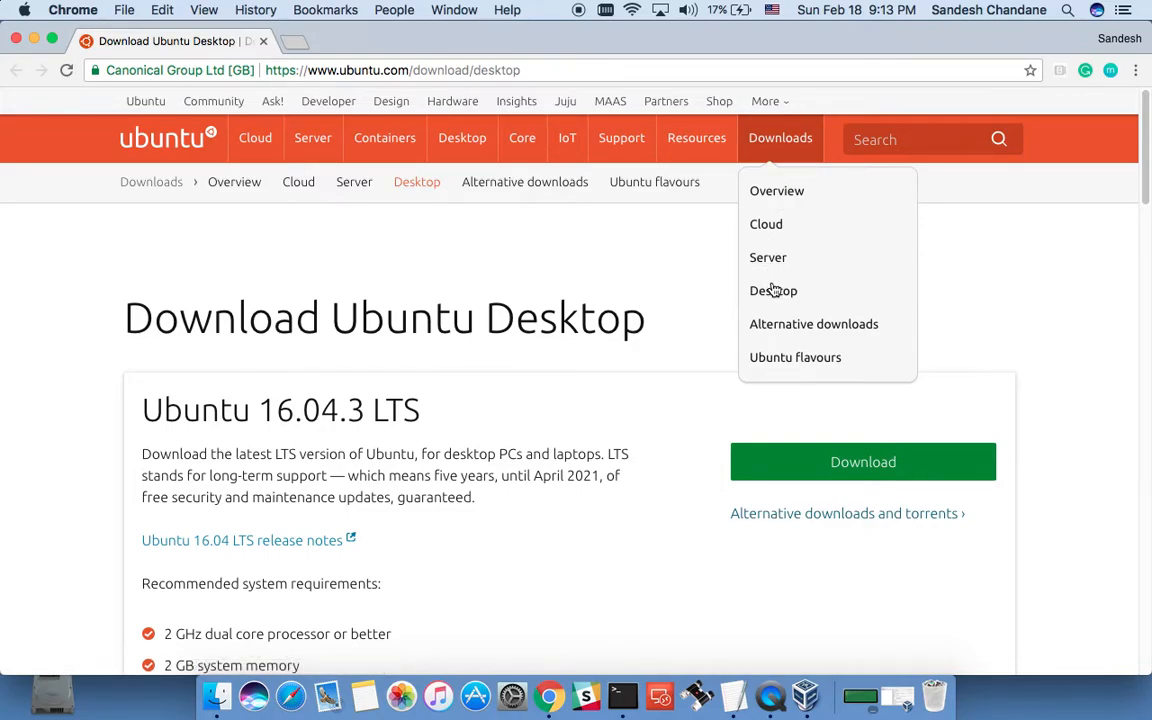
pyautogui.scroll(-3, 513, 380)
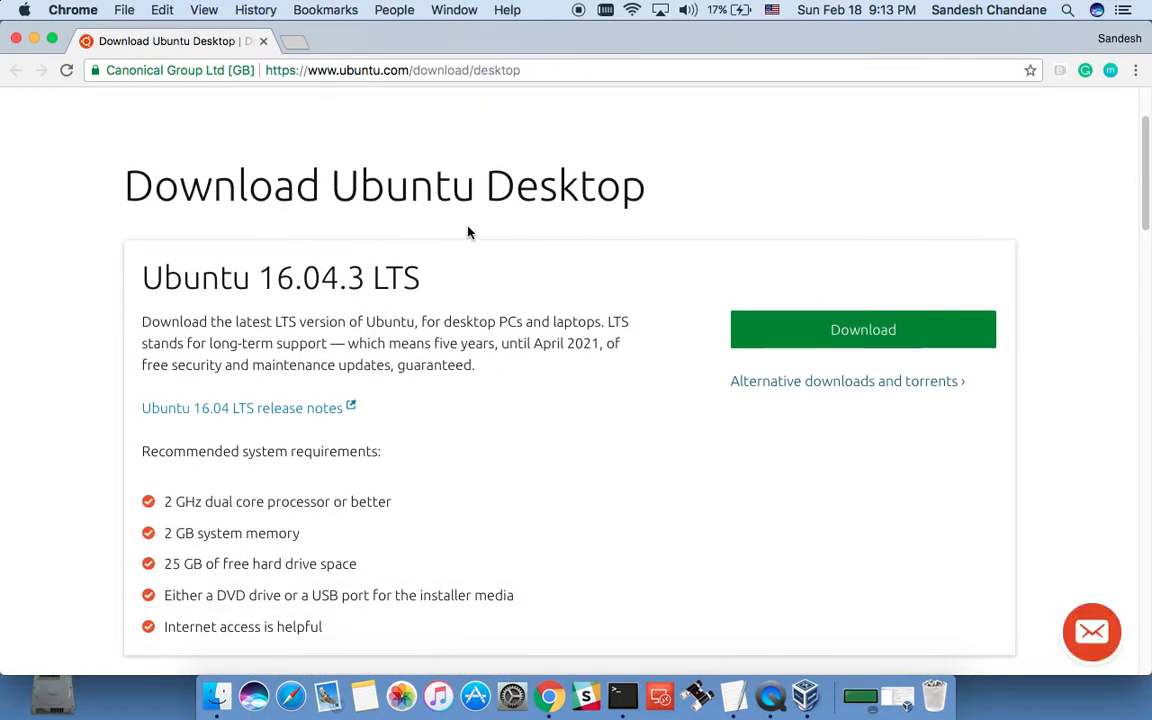
pyautogui.tripleClick(290, 278)
pyautogui.click(472, 296)
# Step: Start downloading the Ubuntu 16.04.3 LTS desktop image without making a contribution
pyautogui.click(845, 338)
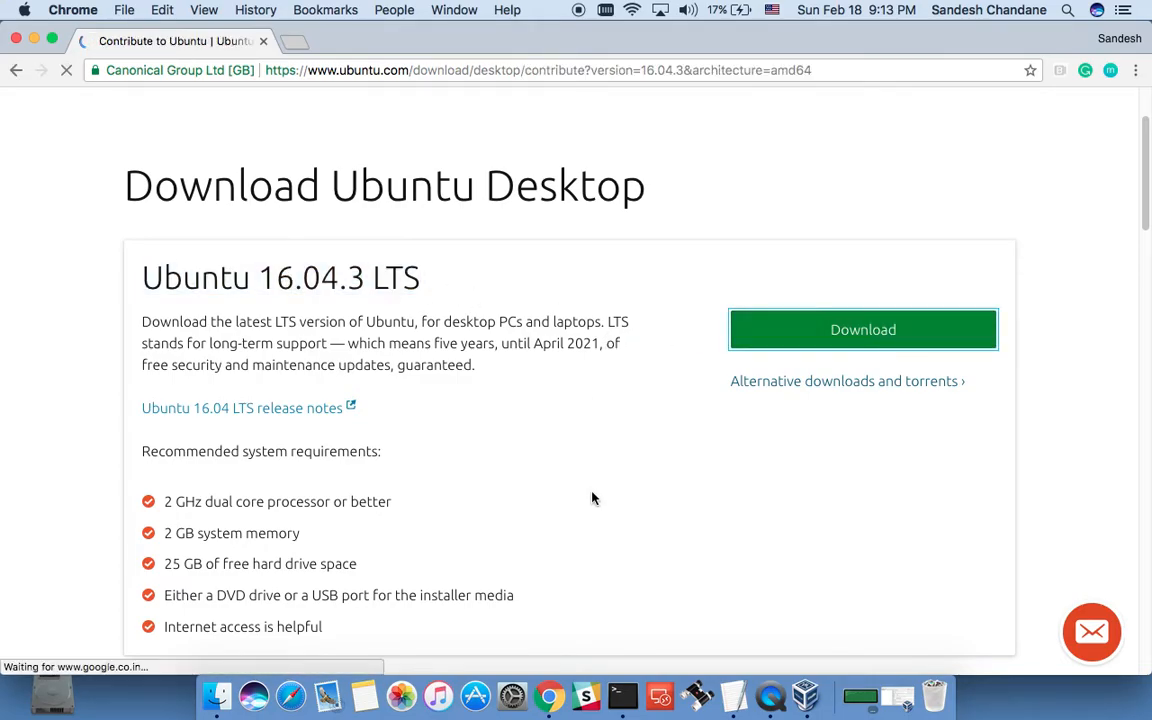
pyautogui.scroll(-5, 592, 498)
pyautogui.scroll(-5, 592, 498)
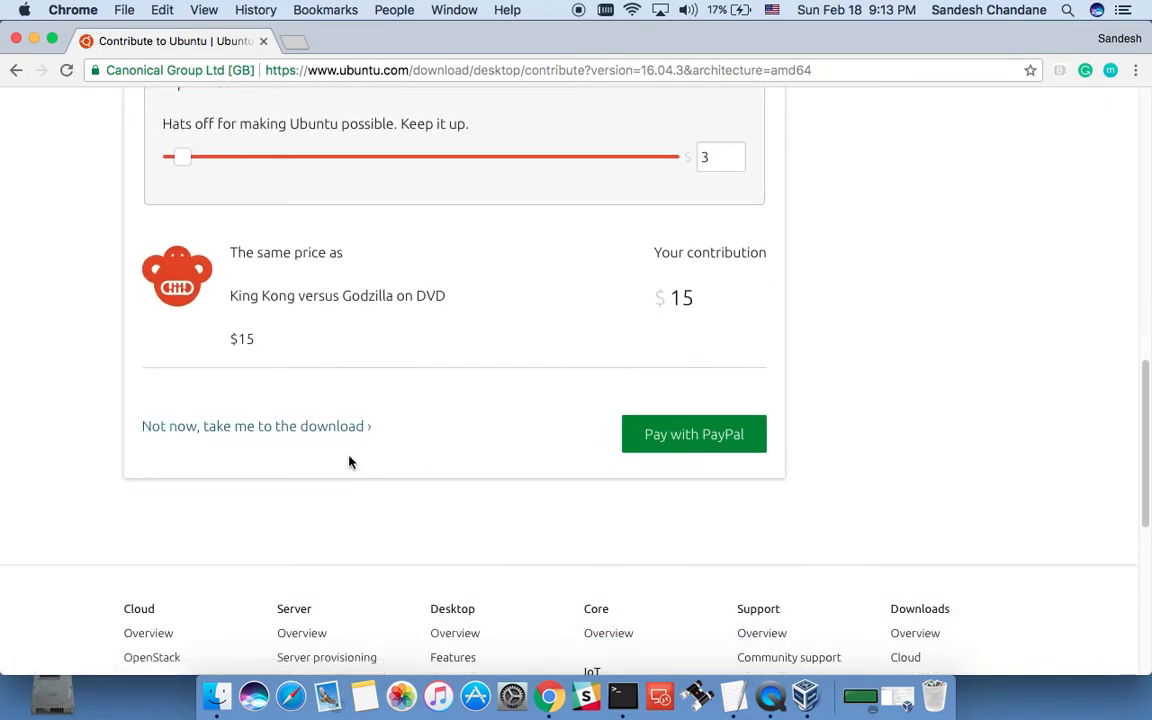
pyautogui.click(226, 440)
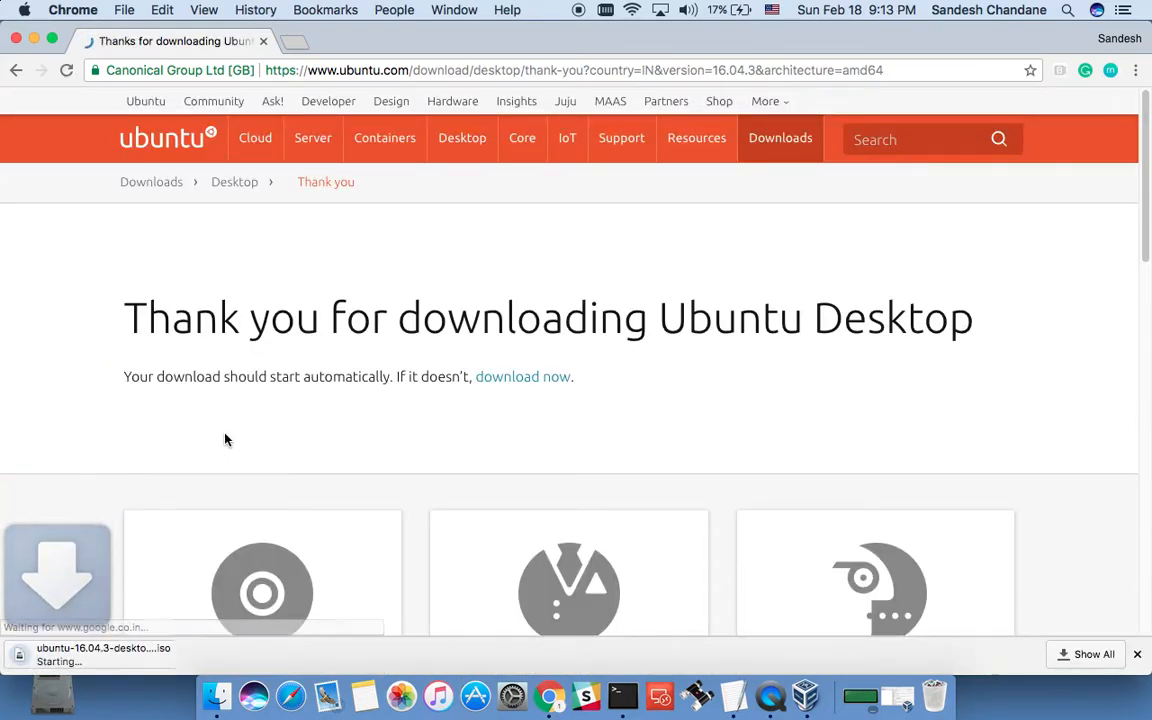
# Step: Cancel the Ubuntu 16.04.3 ISO download and close the browser window
pyautogui.click(182, 655)
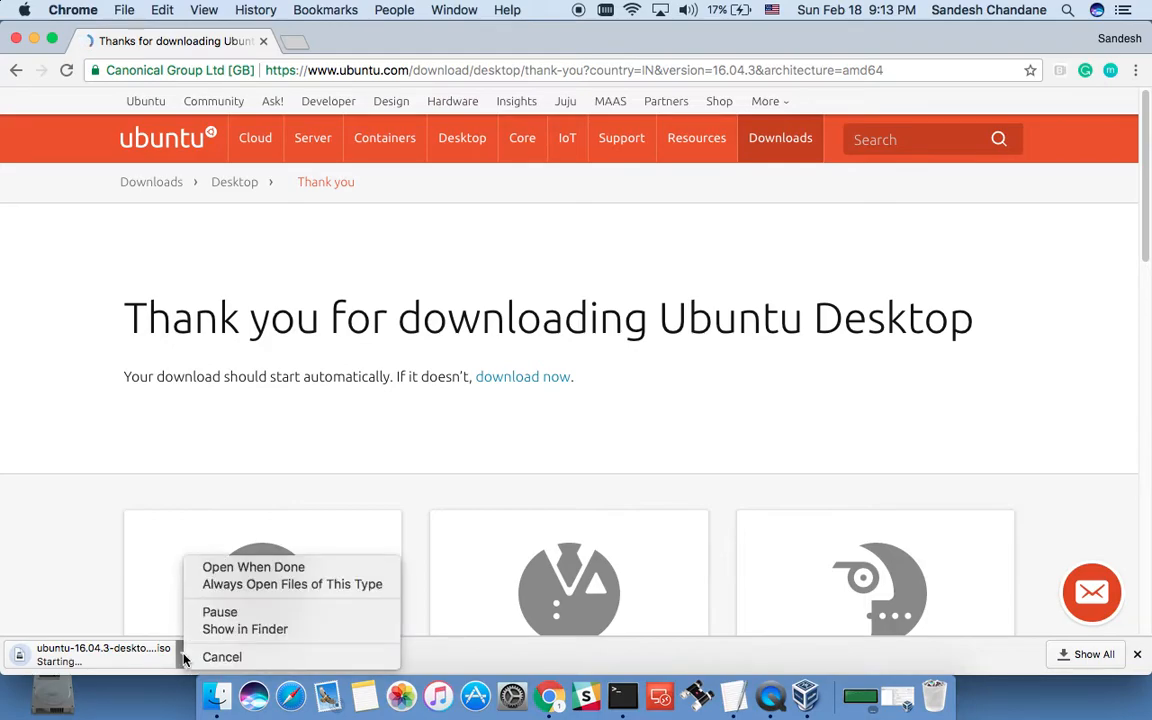
pyautogui.click(98, 522)
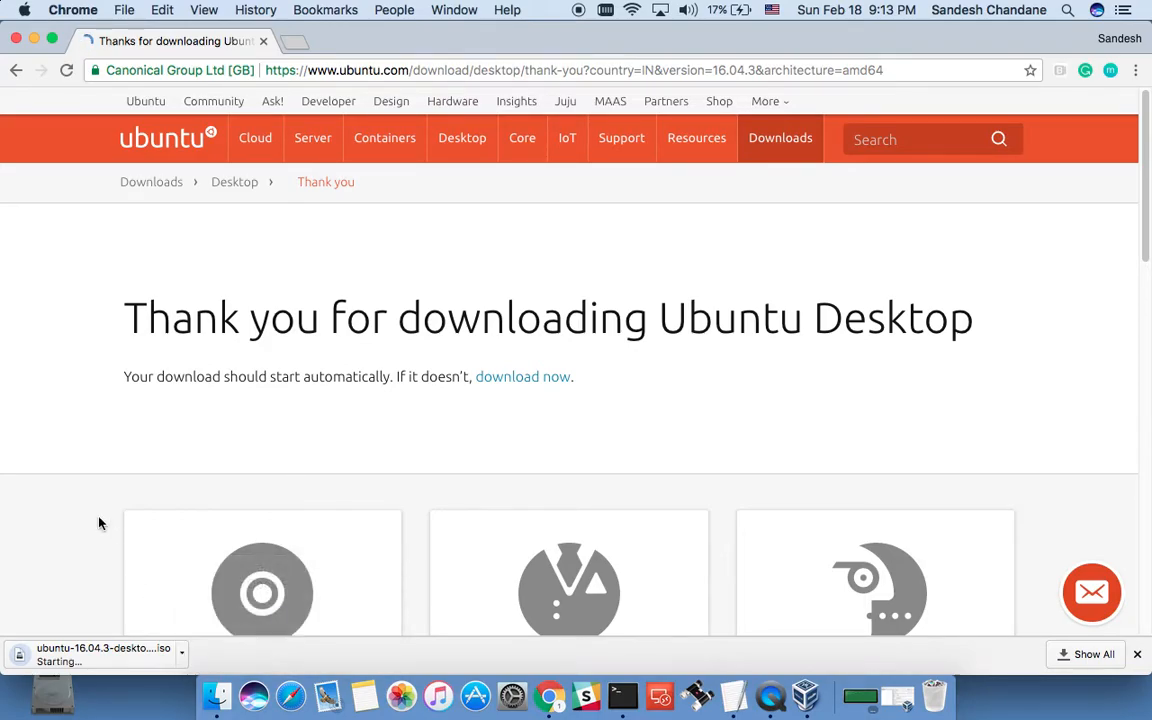
pyautogui.click(183, 655)
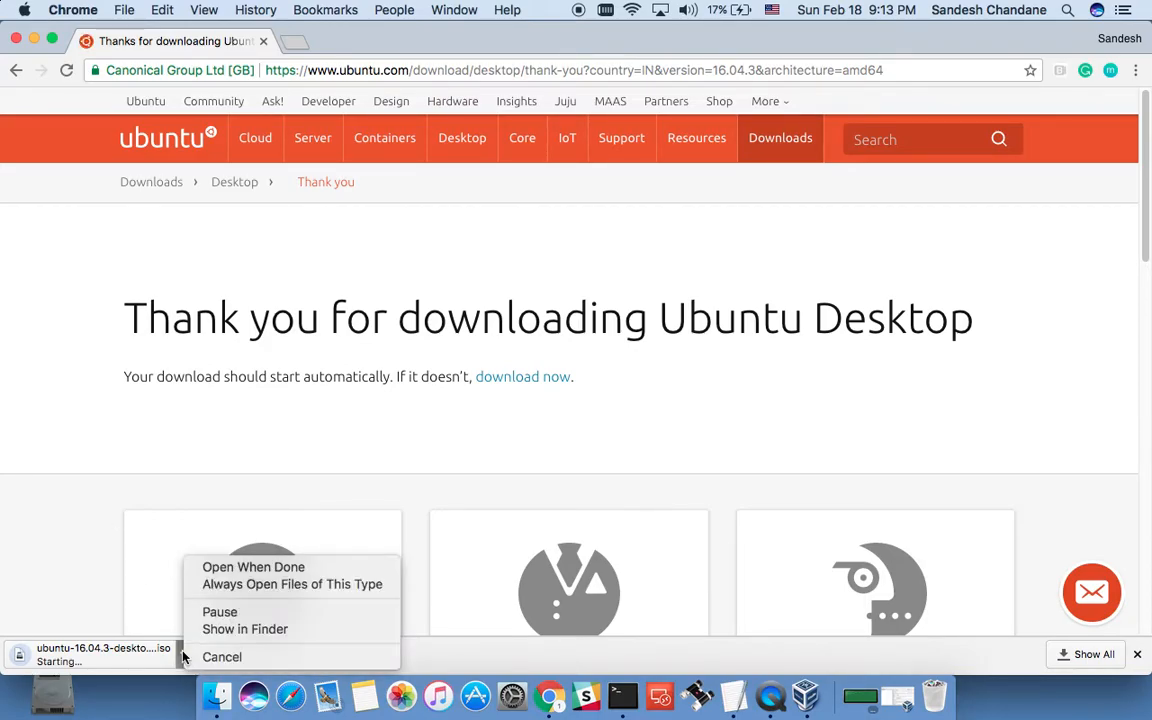
pyautogui.click(207, 657)
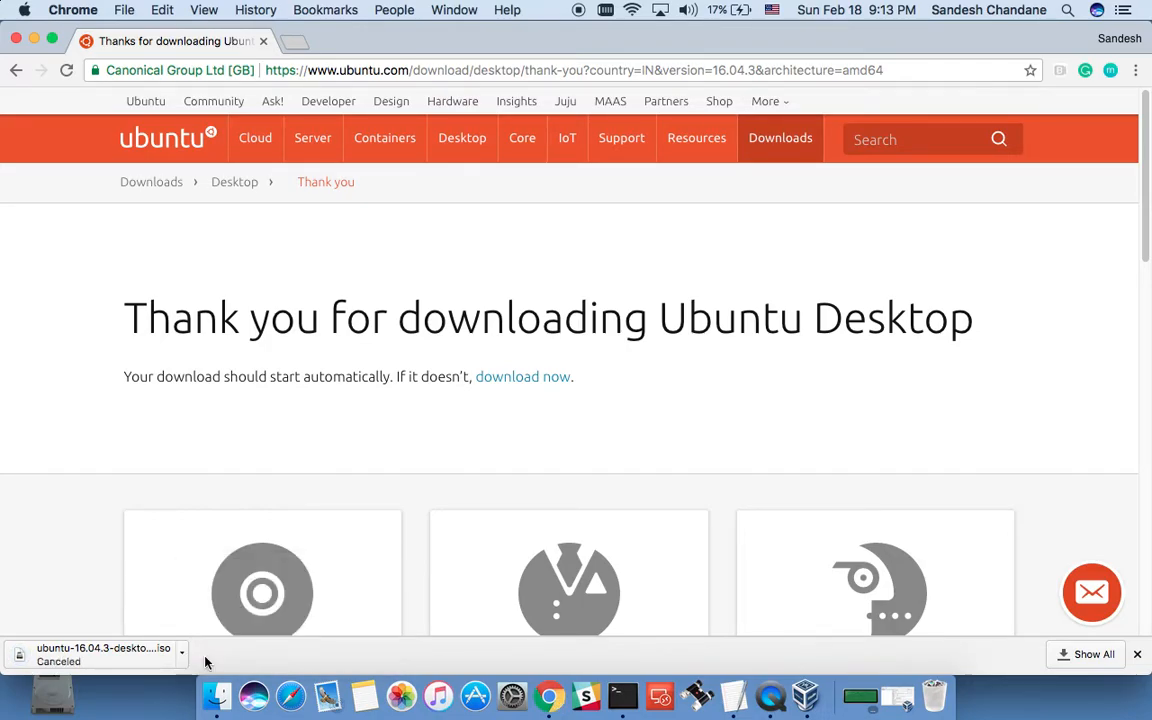
pyautogui.click(1137, 654)
pyautogui.click(16, 40)
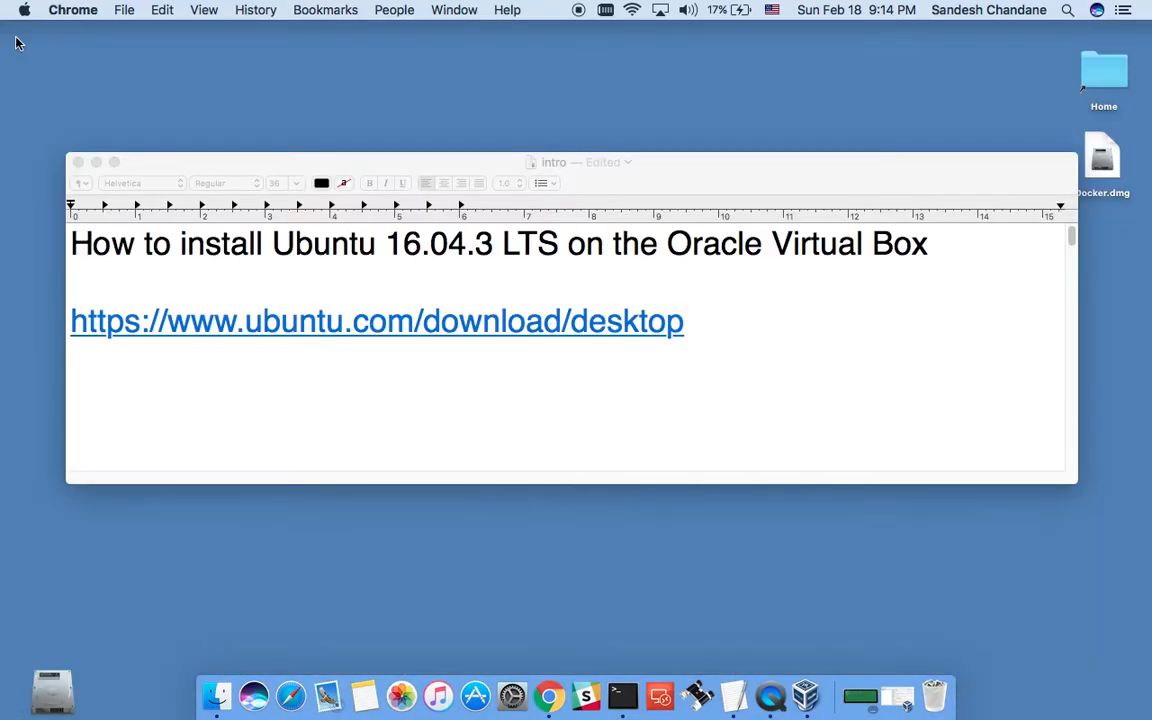
pyautogui.click(538, 547)
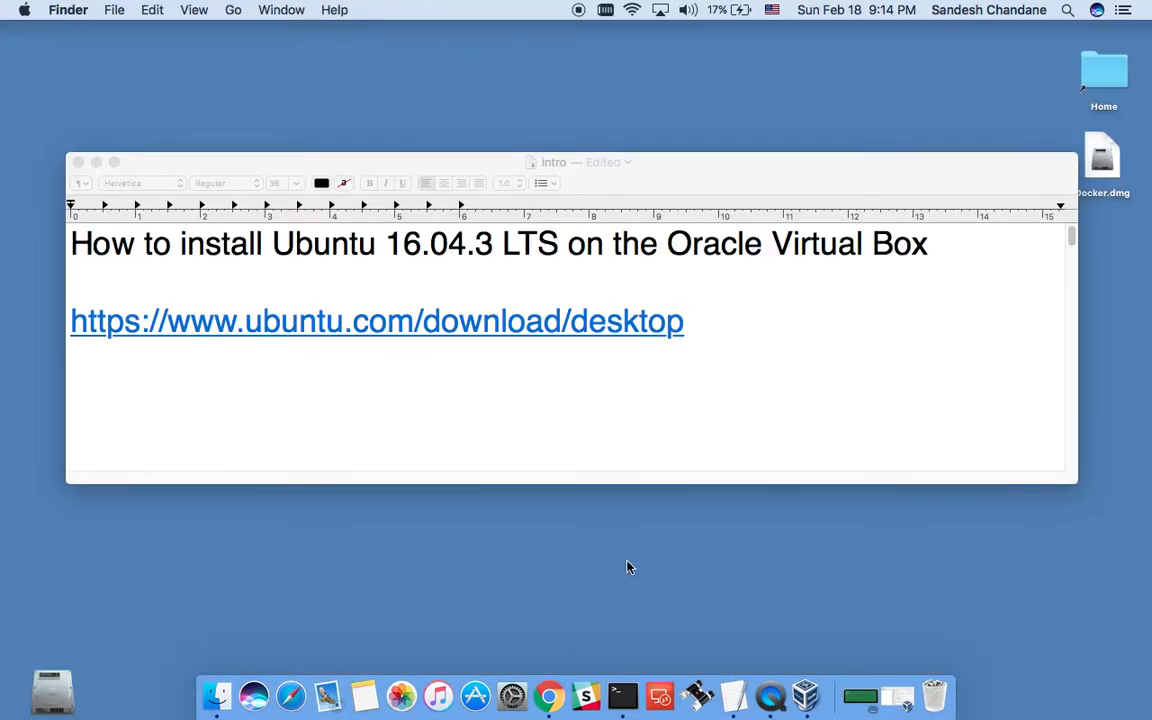
# Step: Switch to VirtualBox and begin a new virtual machine named Ubuntu-Server-1 with type Linux and version Ubuntu (64-bit)
pyautogui.click(808, 697)
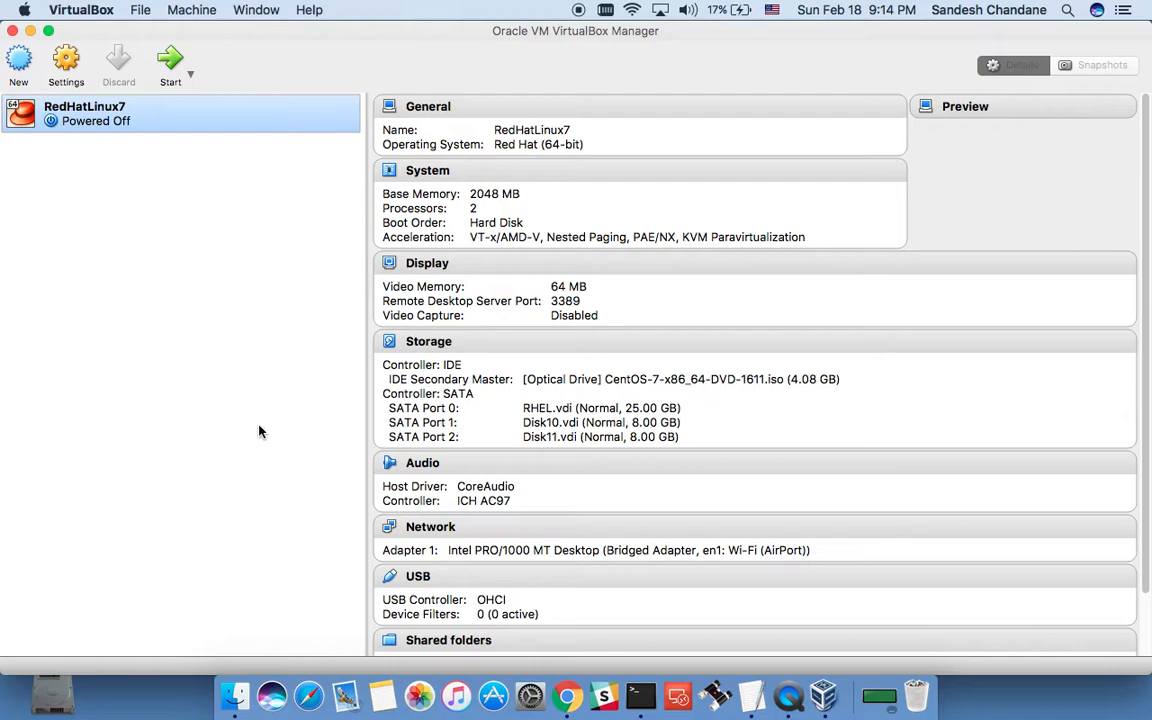
pyautogui.click(20, 62)
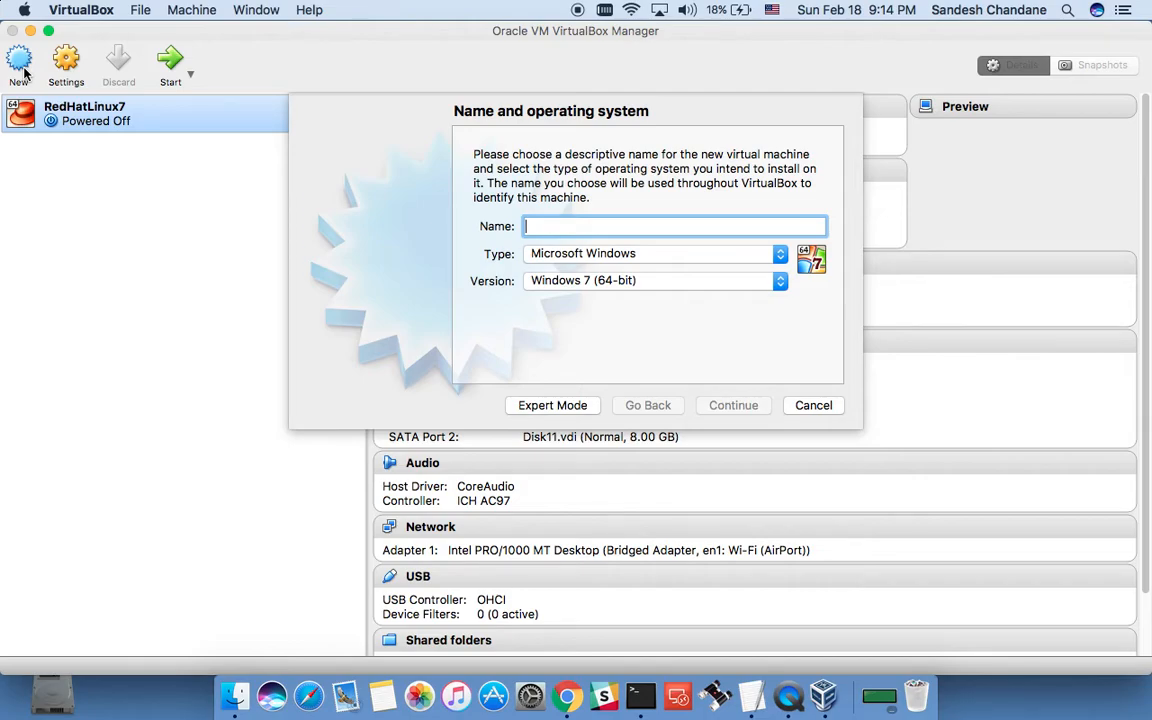
pyautogui.write('Ubuntu-Server-1')
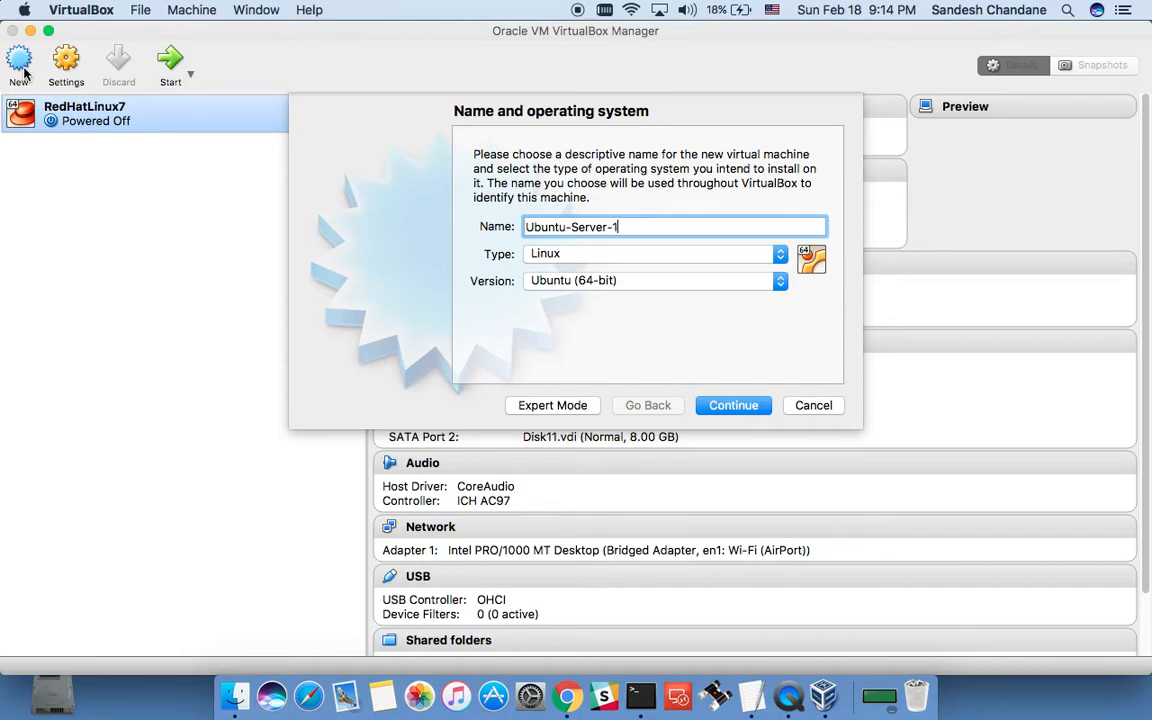
pyautogui.press('Tab')
pyautogui.press('Tab')
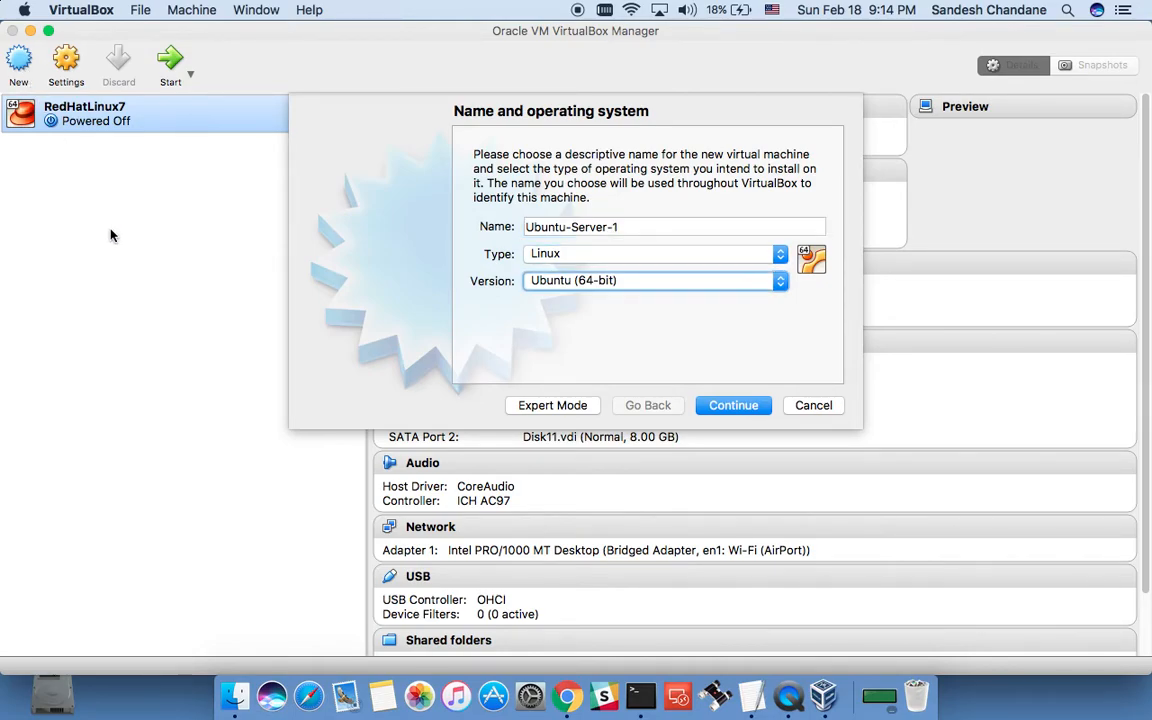
pyautogui.click(730, 405)
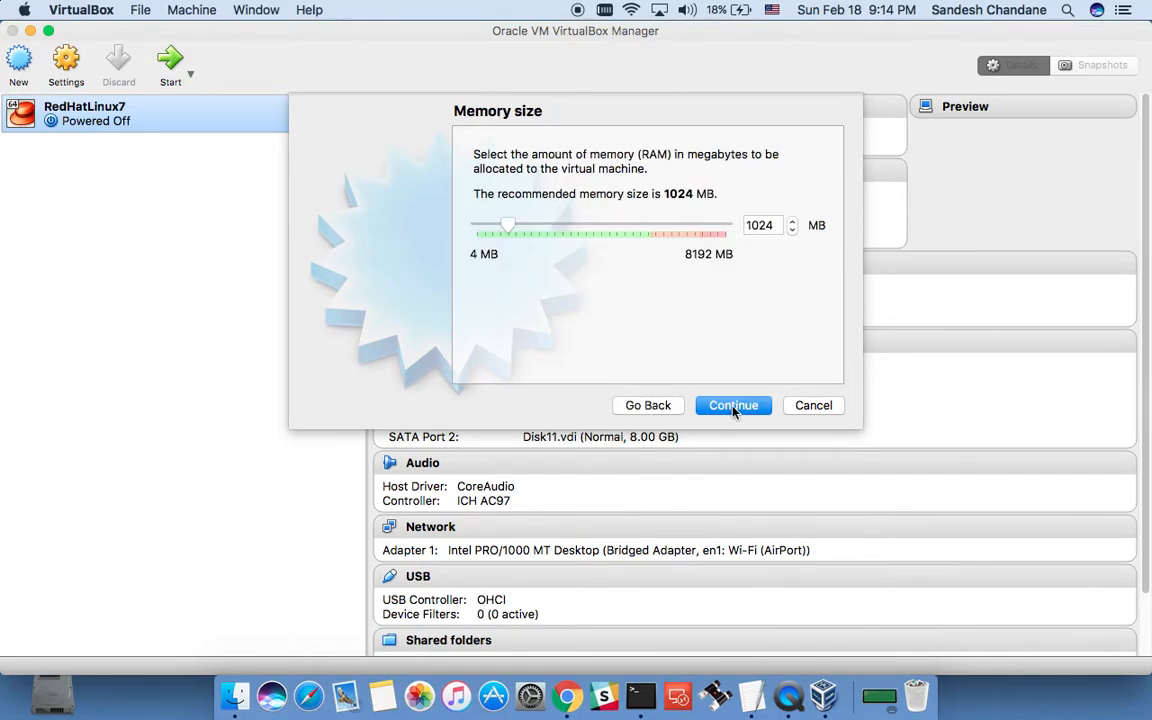
# Step: Allocate 2048 MB of memory to the new virtual machine
pyautogui.doubleClick(763, 226)
pyautogui.write('2048')
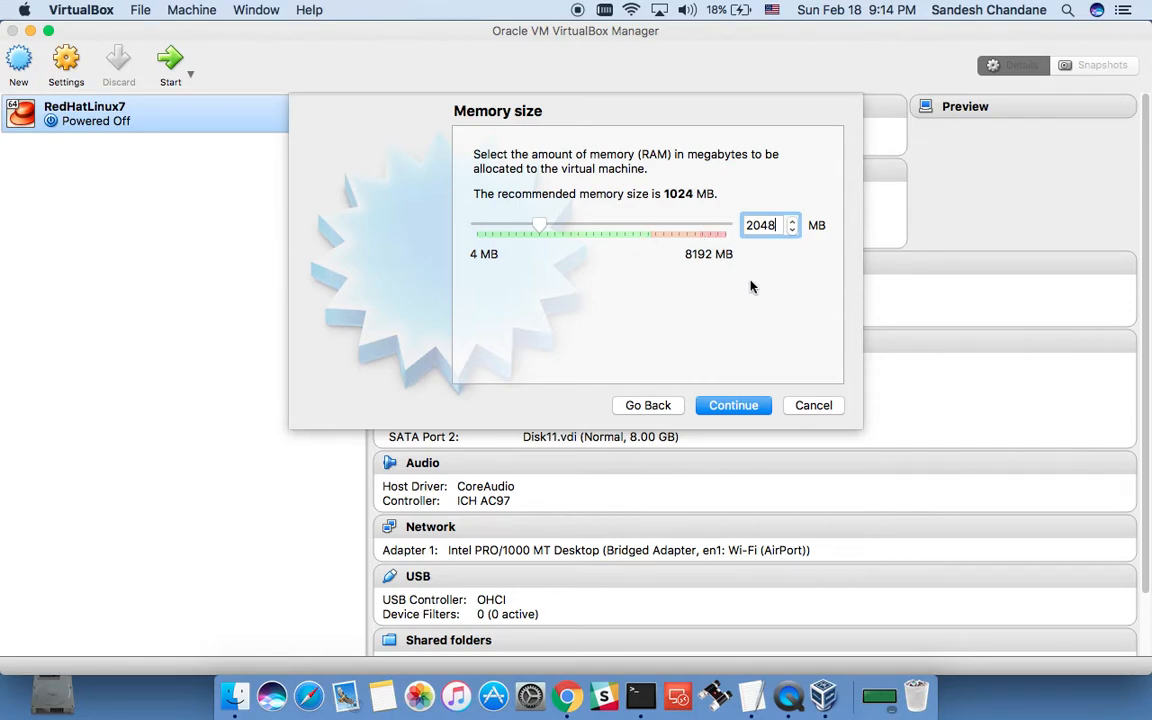
pyautogui.click(740, 407)
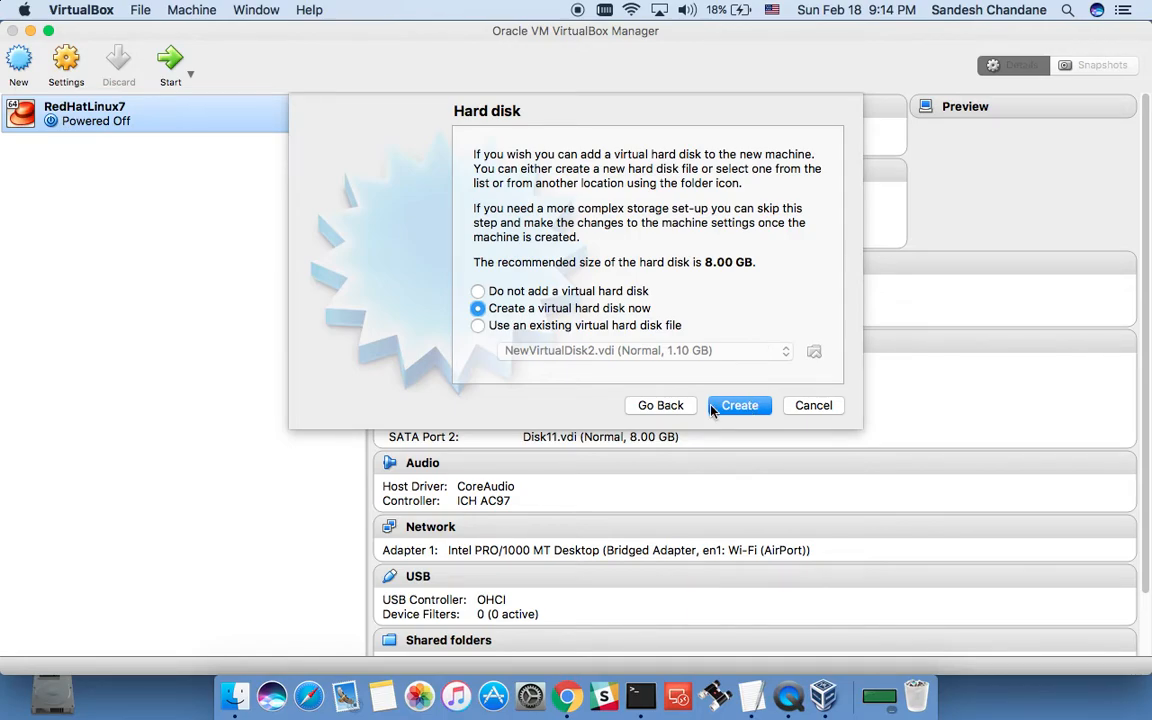
pyautogui.click(679, 409)
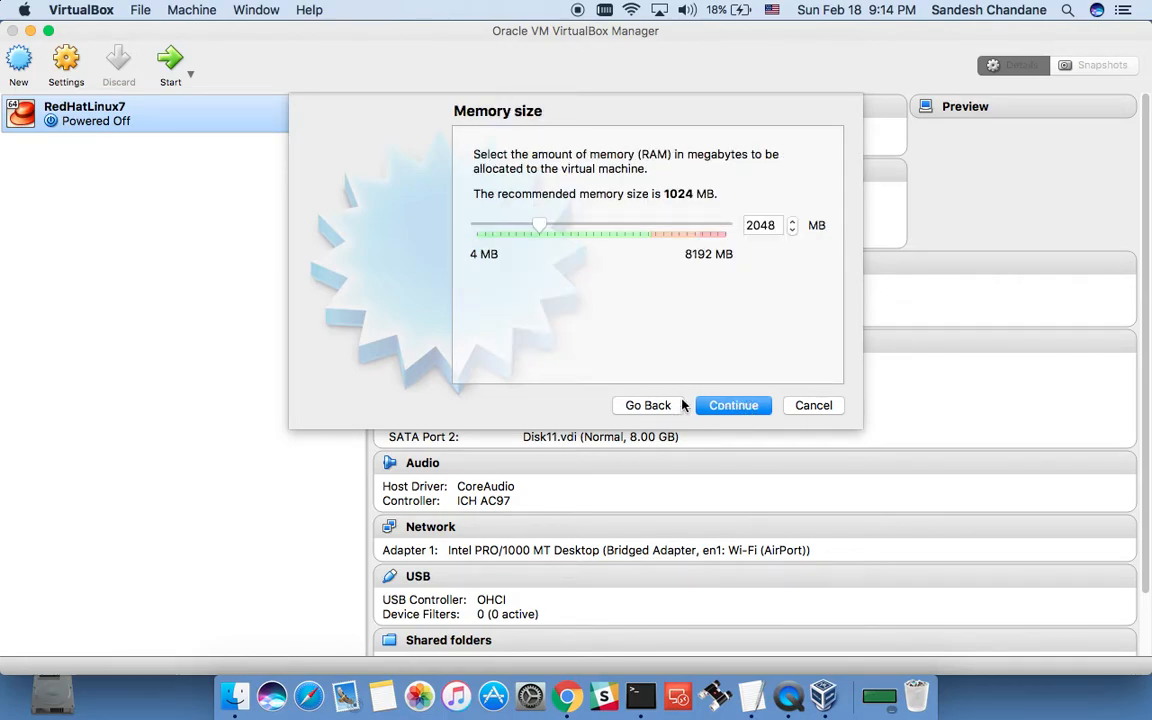
pyautogui.click(737, 405)
# Step: Choose to create a virtual hard disk as a dynamically allocated VDI, and open its size for editing
pyautogui.click(754, 414)
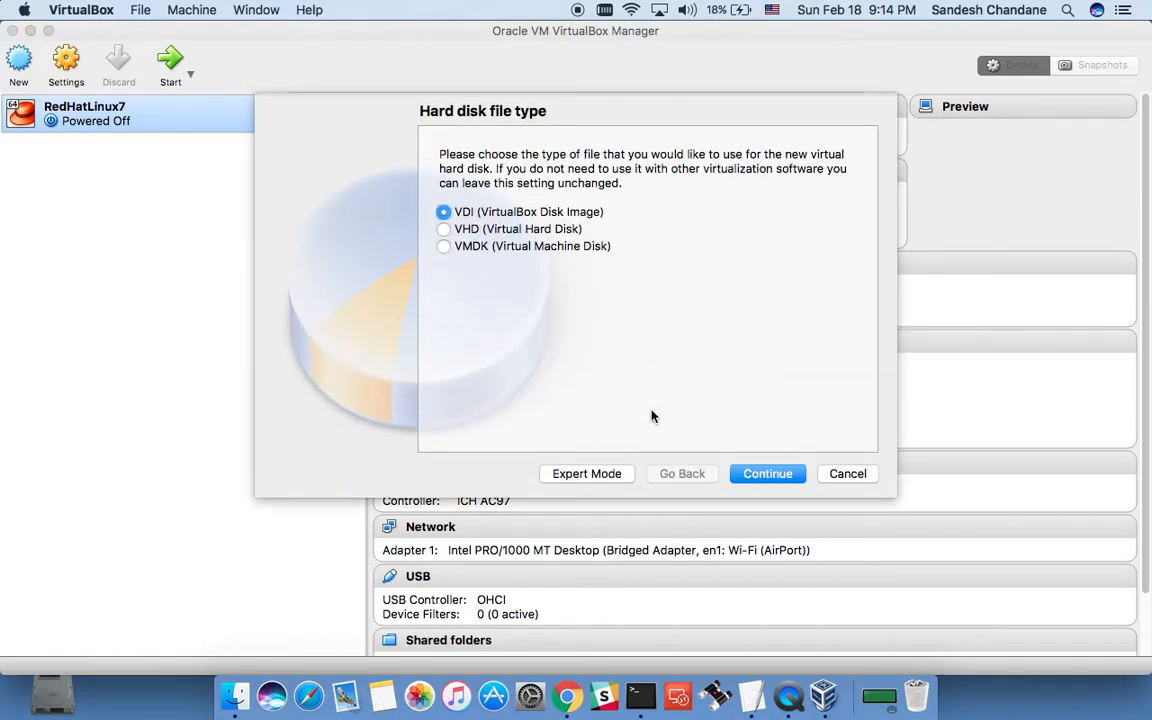
pyautogui.click(756, 476)
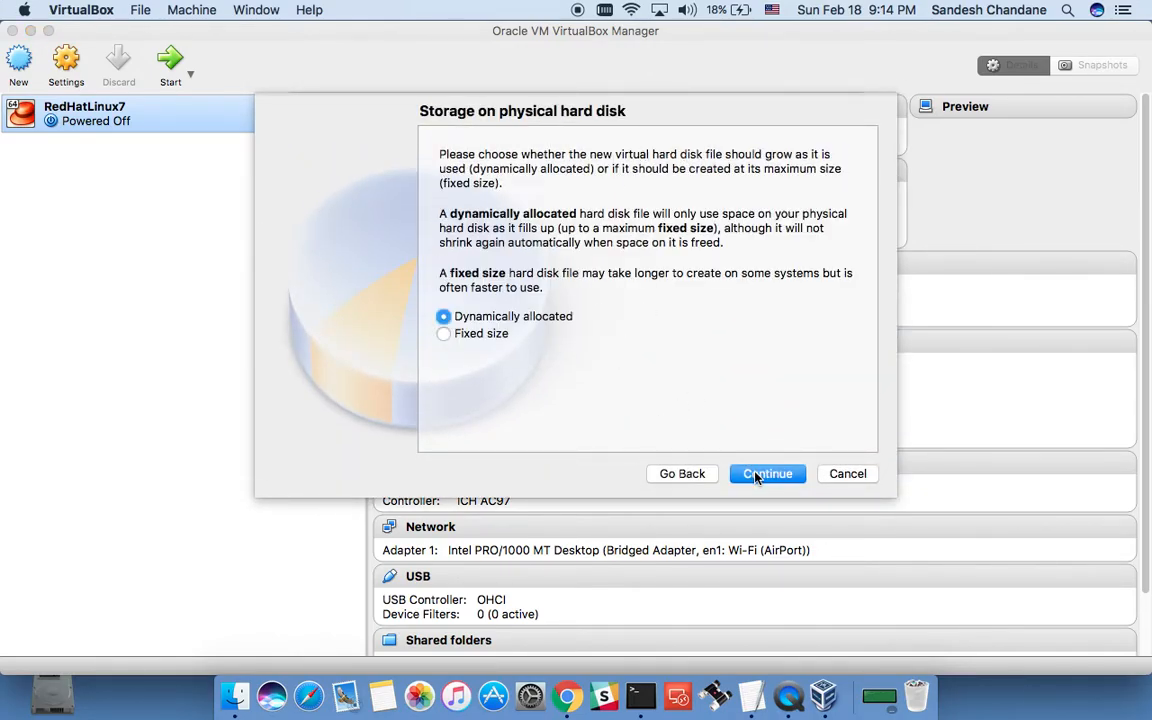
pyautogui.click(785, 479)
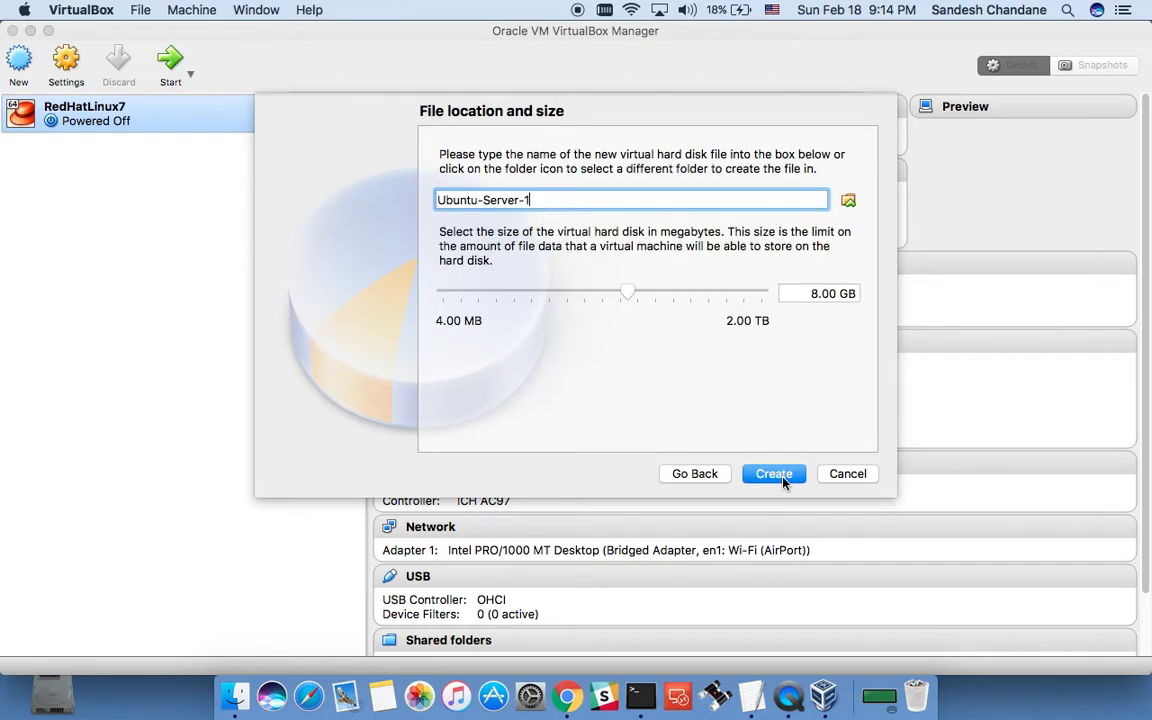
pyautogui.click(819, 299)
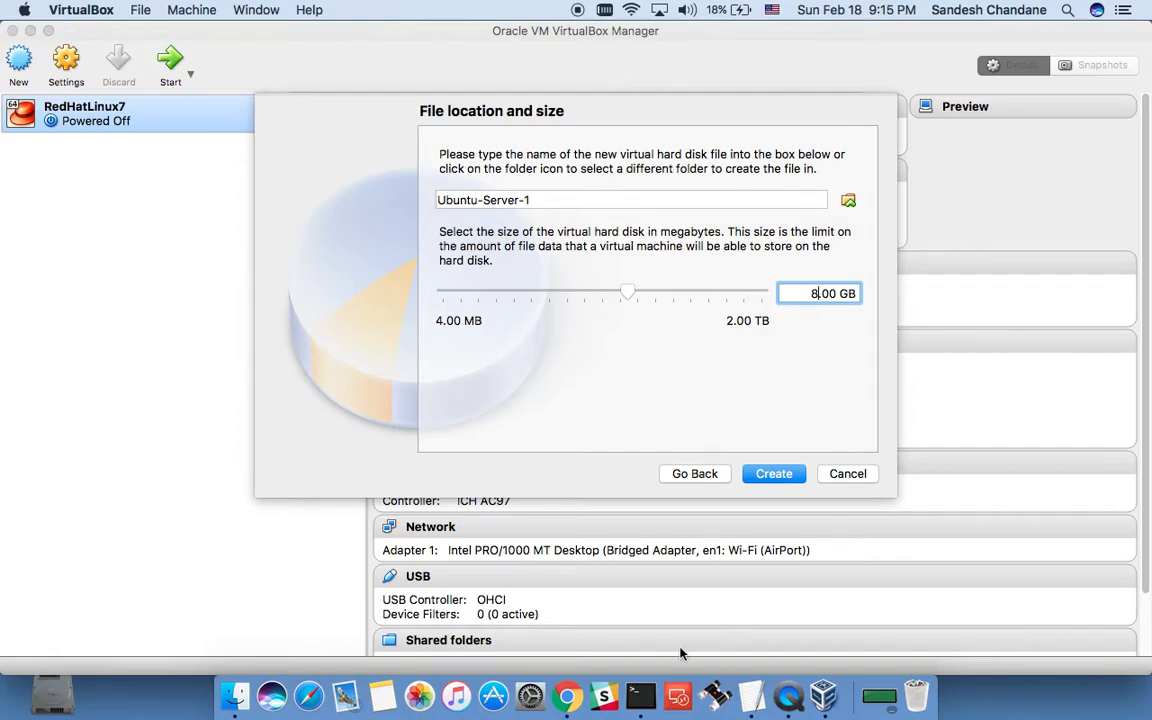
# Step: Reopen the Ubuntu download page in Chrome from the intro document's link and check the recommended system requirements for Ubuntu 16.04.3 LTS
pyautogui.click(570, 698)
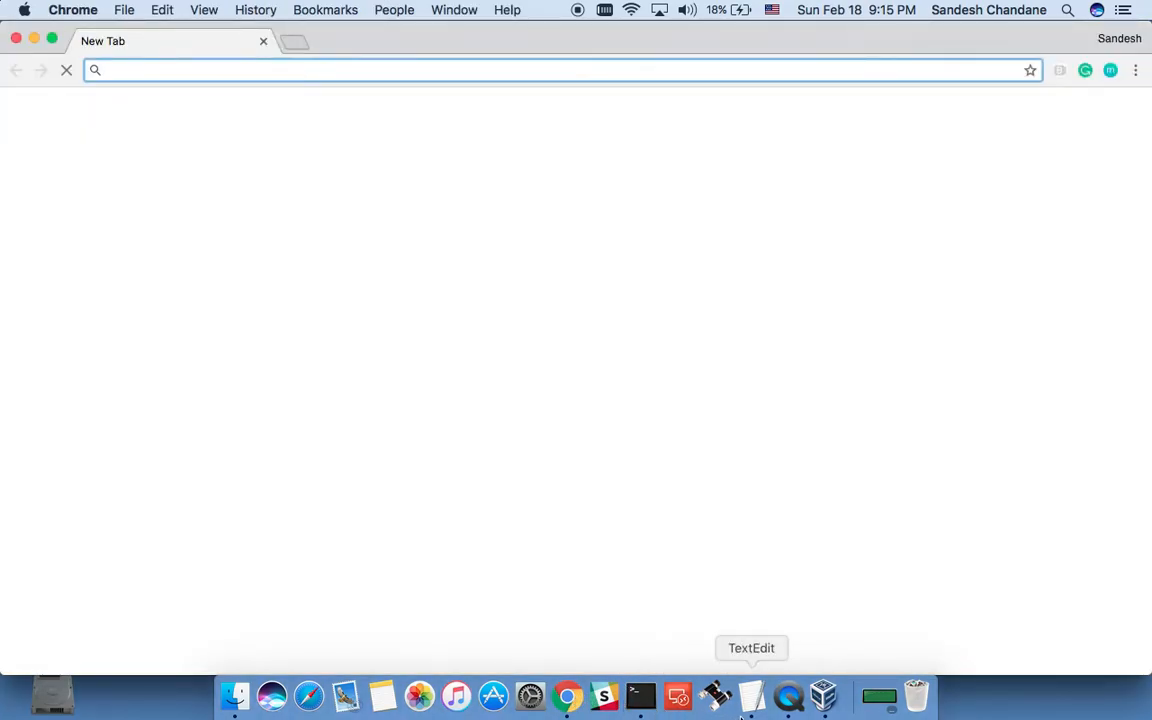
pyautogui.click(751, 697)
pyautogui.click(533, 330)
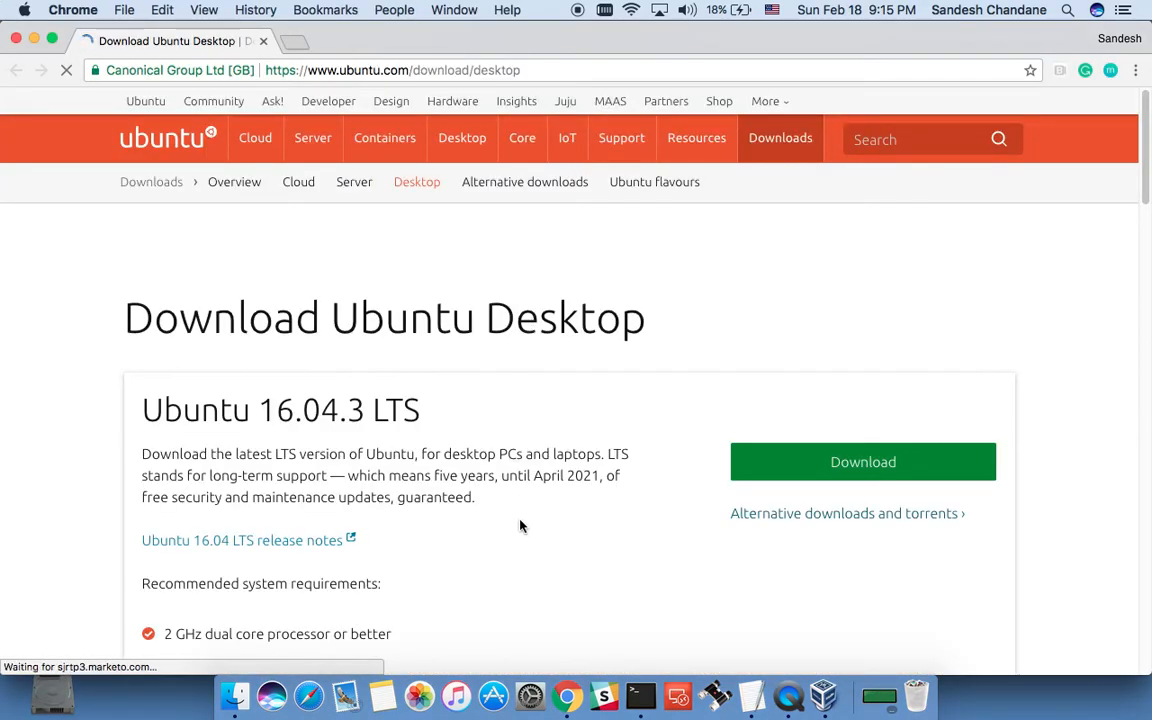
pyautogui.scroll(-5, 519, 527)
pyautogui.tripleClick(197, 406)
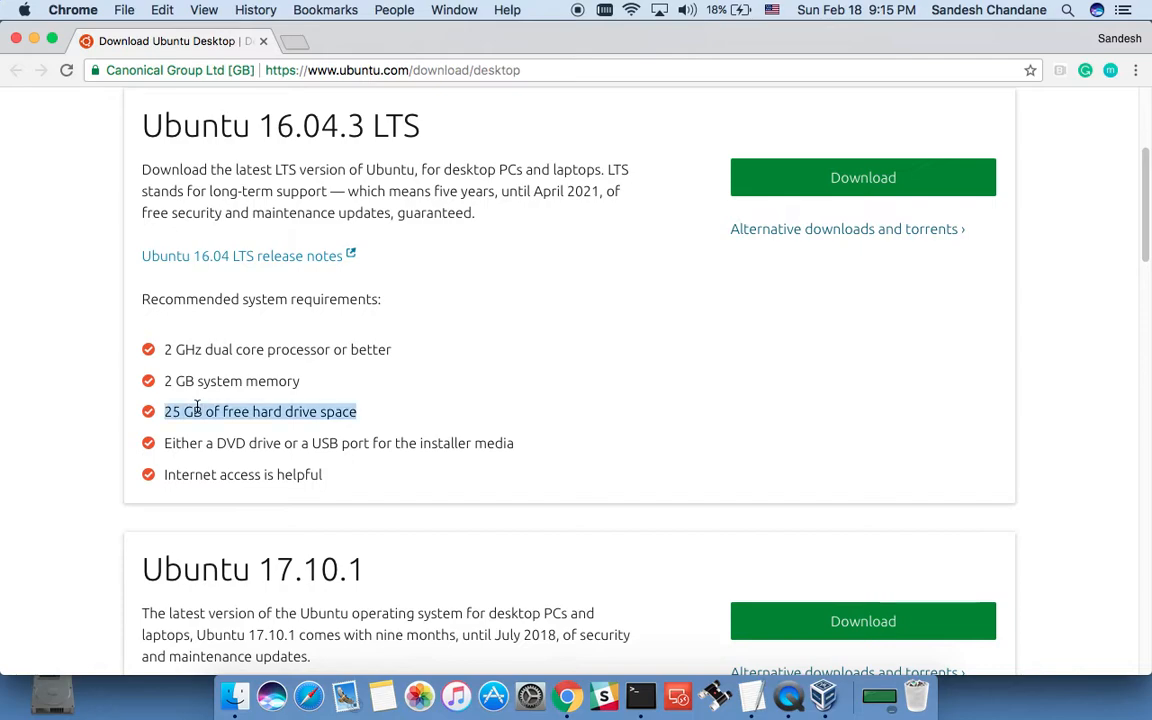
pyautogui.tripleClick(185, 383)
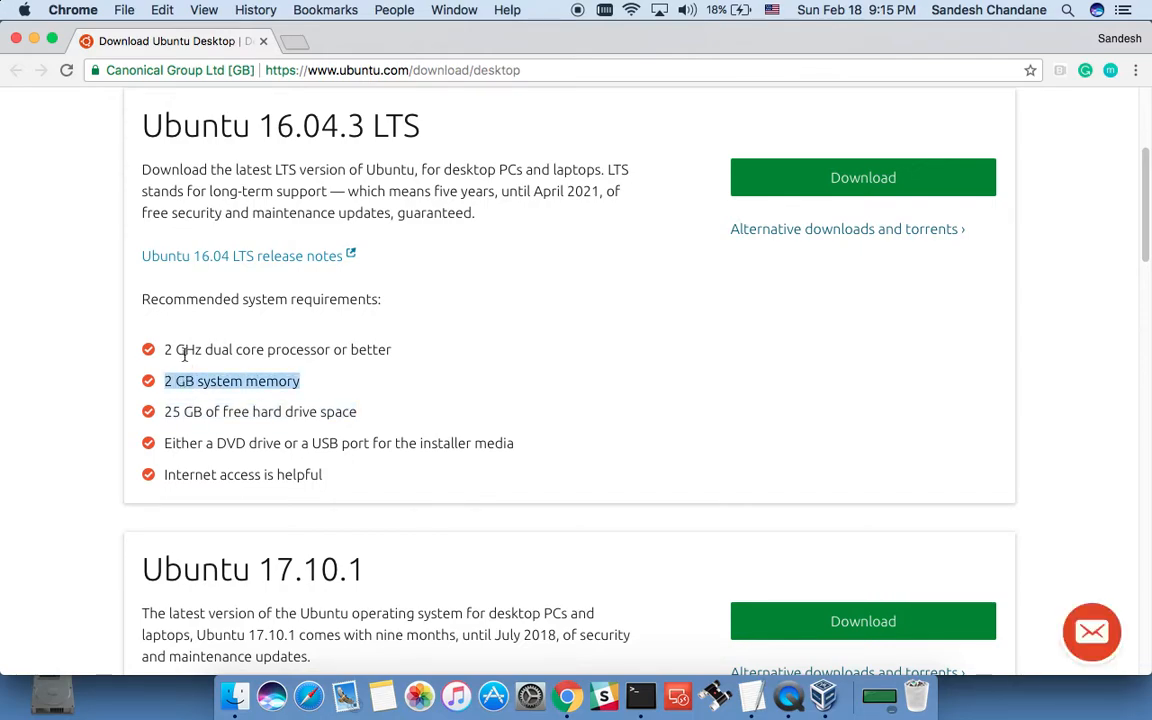
pyautogui.doubleClick(188, 349)
pyautogui.scroll(-4, 257, 385)
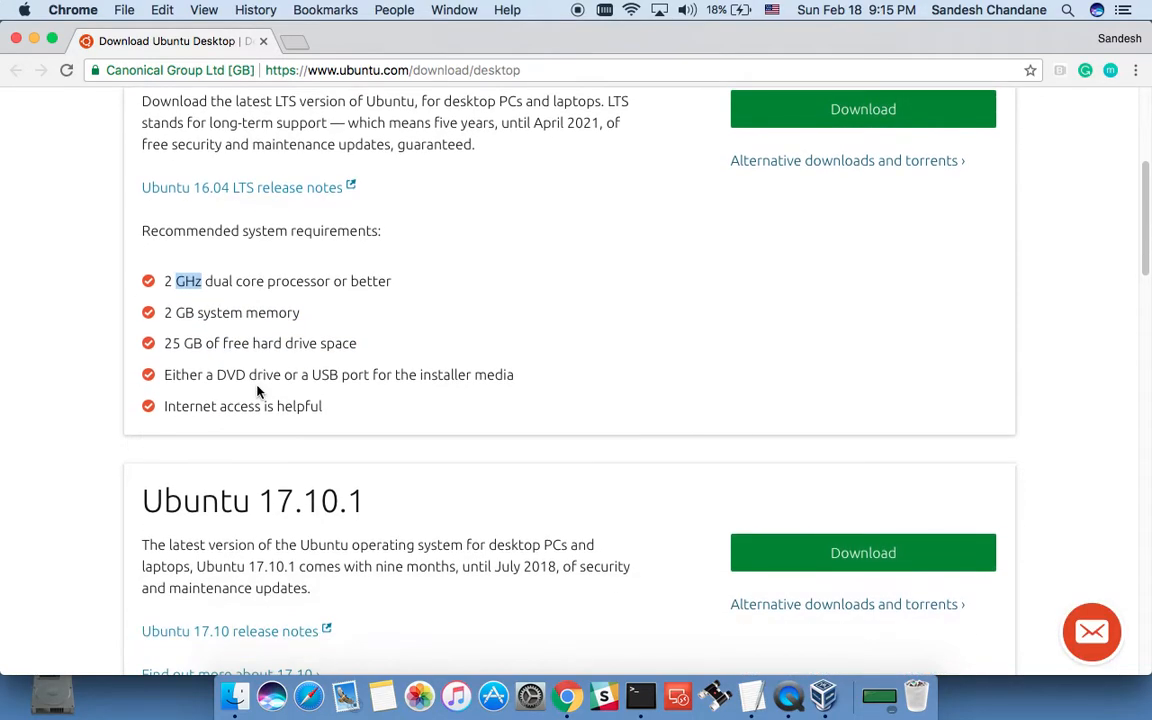
pyautogui.scroll(6, 257, 392)
pyautogui.click(257, 387)
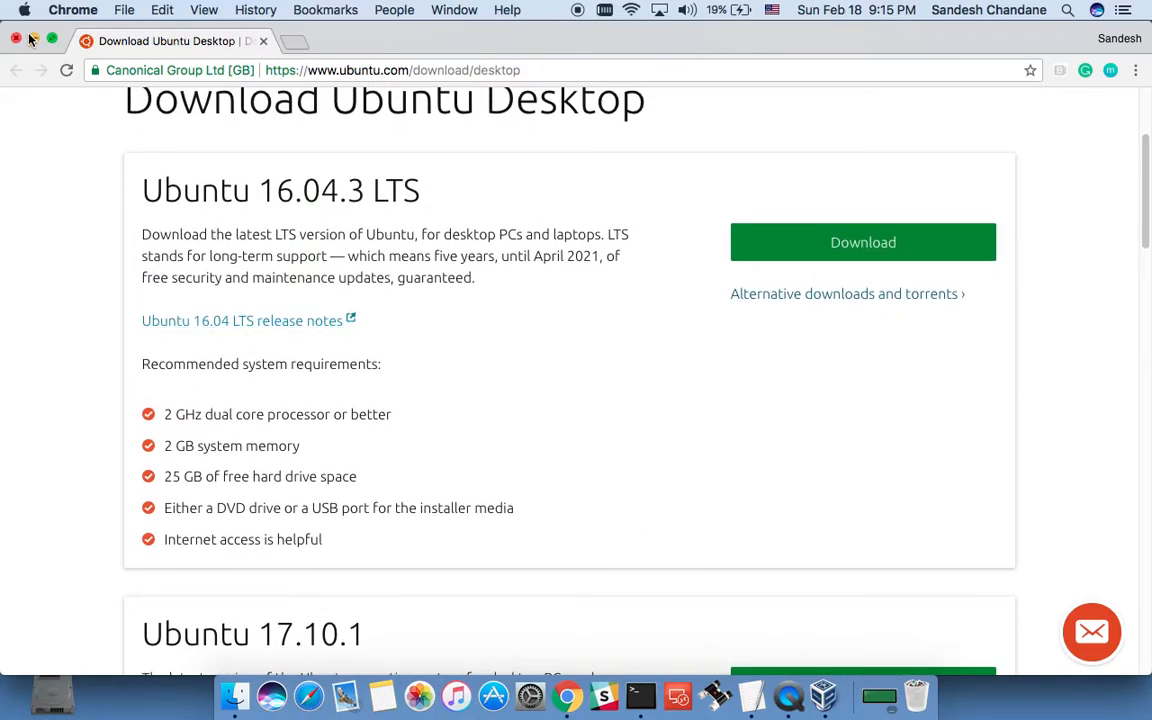
pyautogui.click(33, 38)
# Step: Return to VirtualBox, set the Ubuntu-Server-1 hard disk size to 30.00 GB and create the disk
pyautogui.click(805, 695)
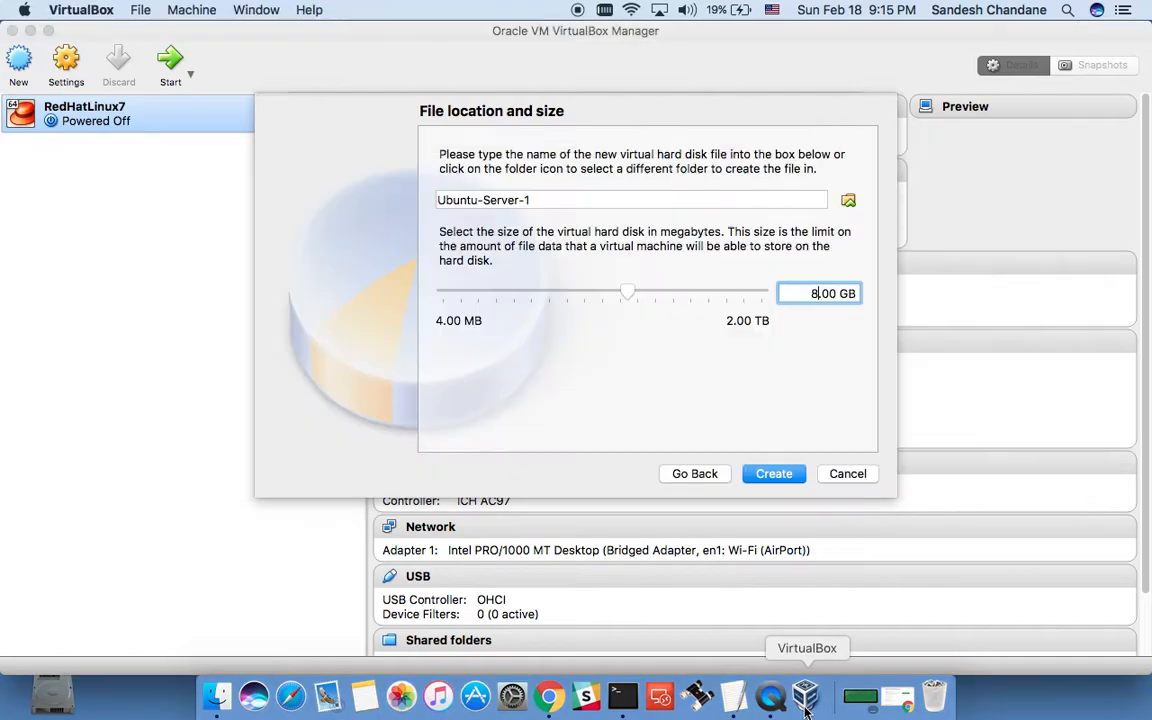
pyautogui.press('BackSpace')
pyautogui.write('30')
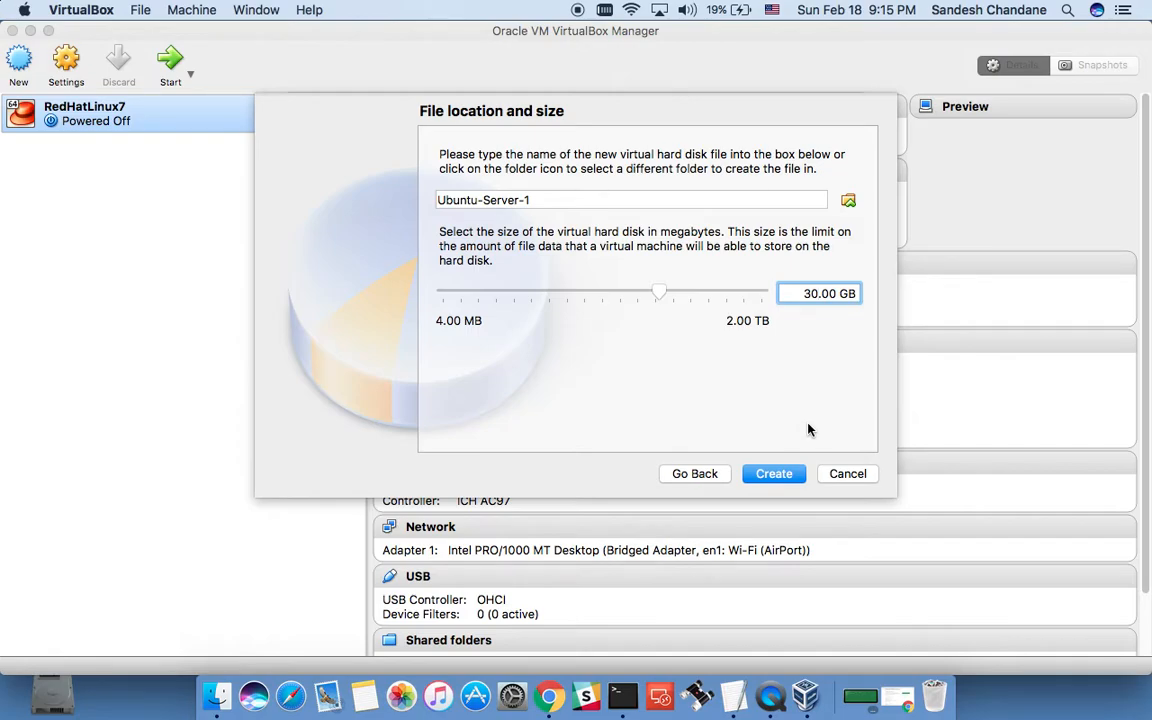
pyautogui.click(785, 474)
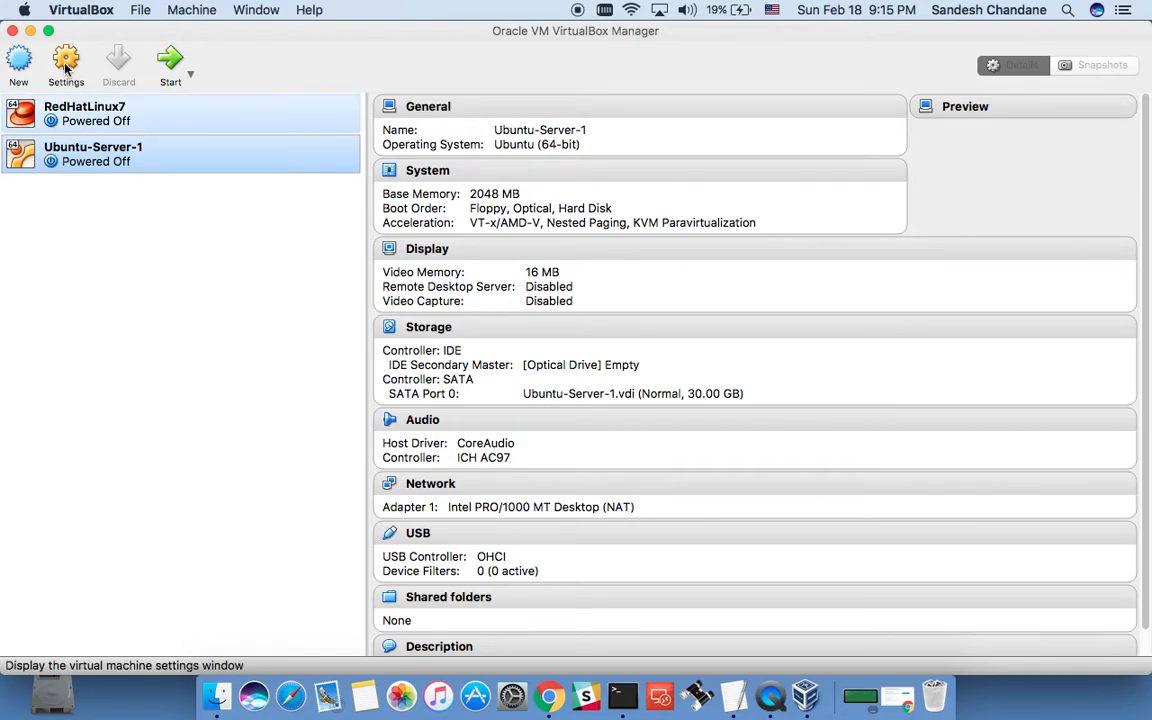
# Step: Open the storage settings of the Ubuntu-Server-1 virtual machine and review the attached Ubuntu-Server-1.vdi disk
pyautogui.click(121, 122)
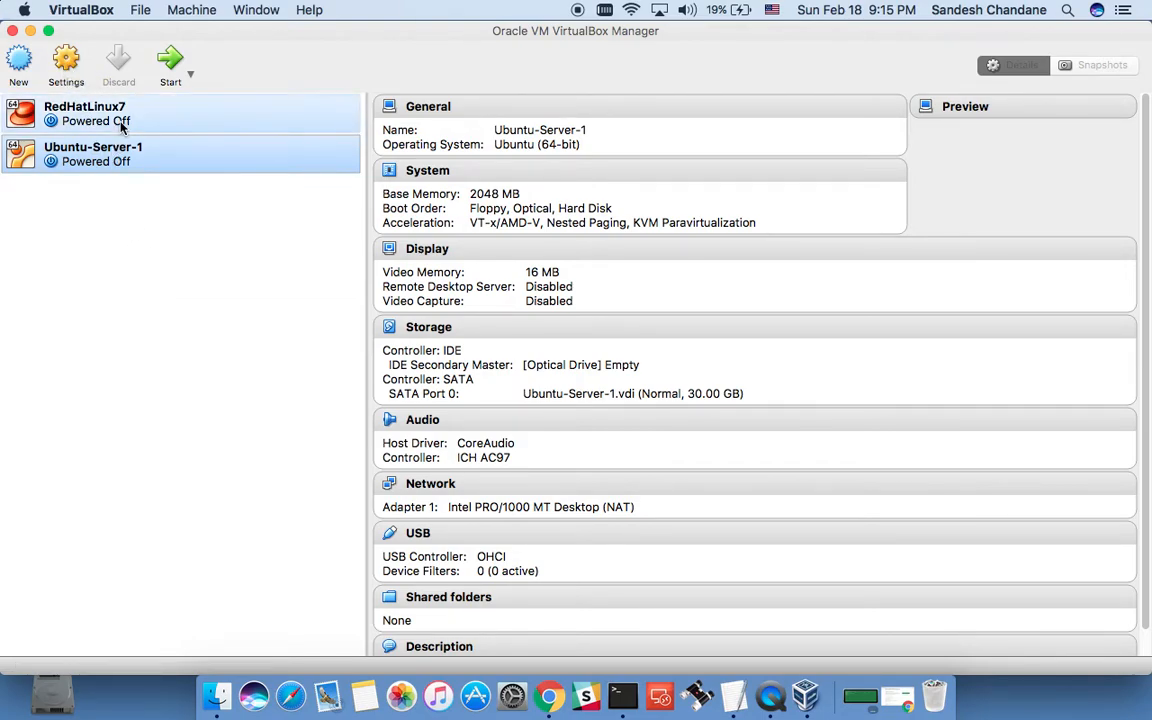
pyautogui.click(98, 148)
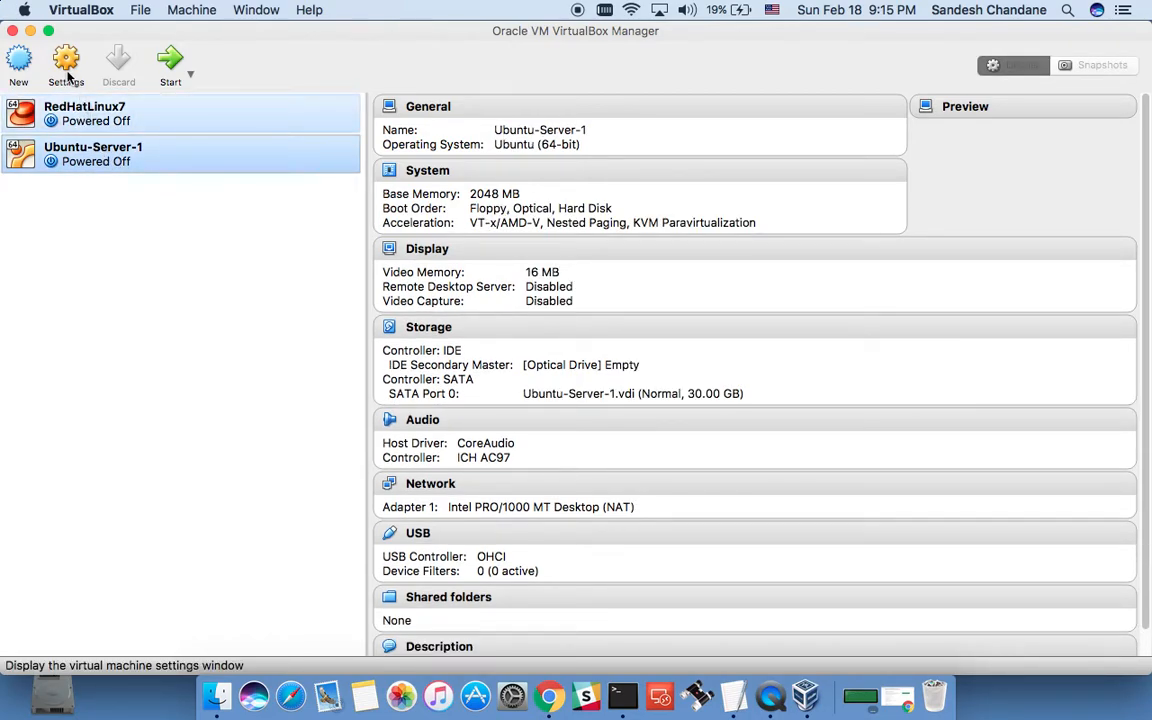
pyautogui.rightClick(106, 170)
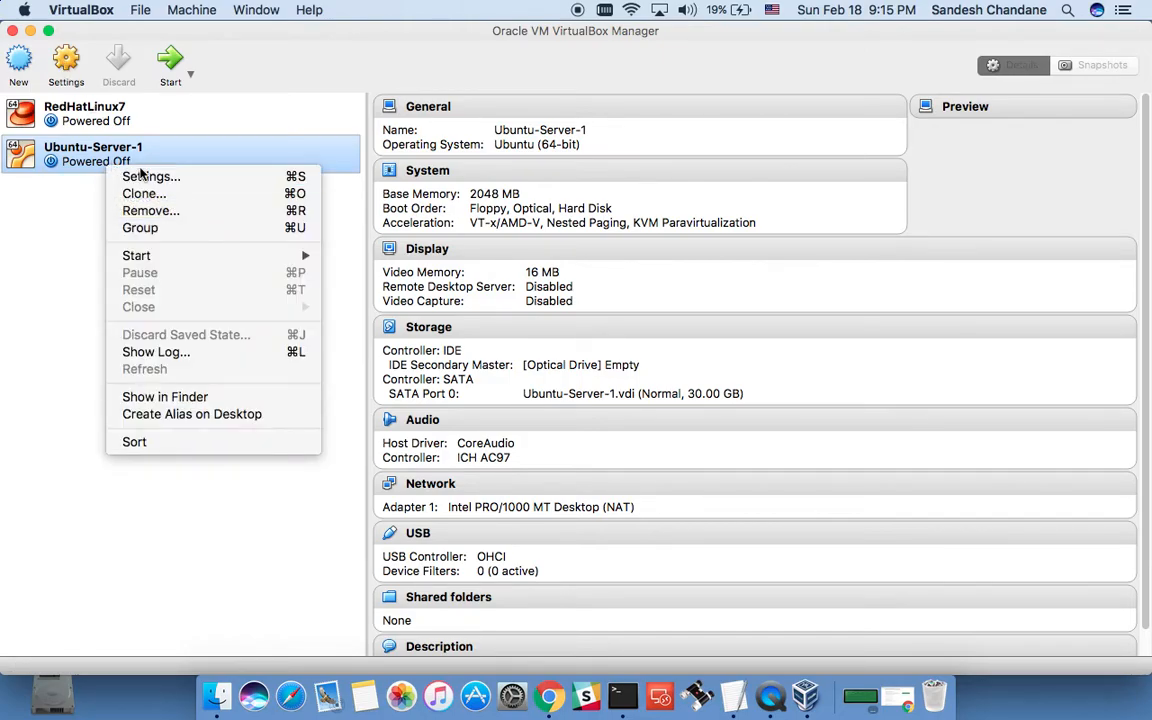
pyautogui.click(143, 176)
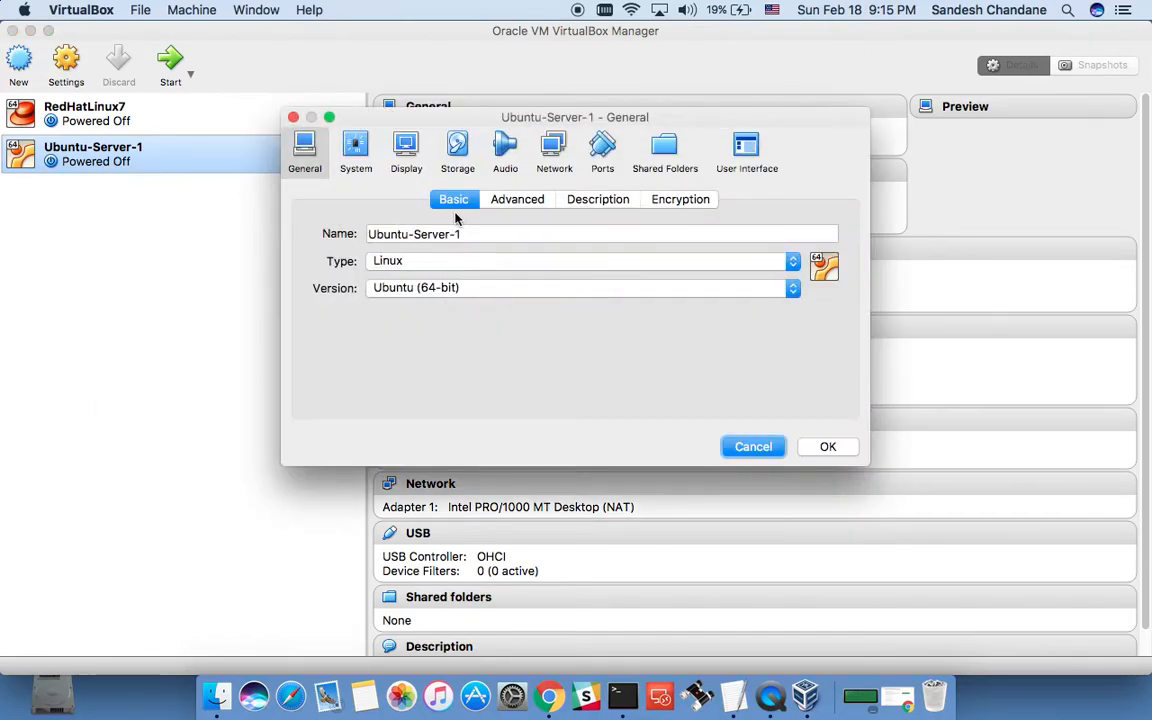
pyautogui.click(455, 160)
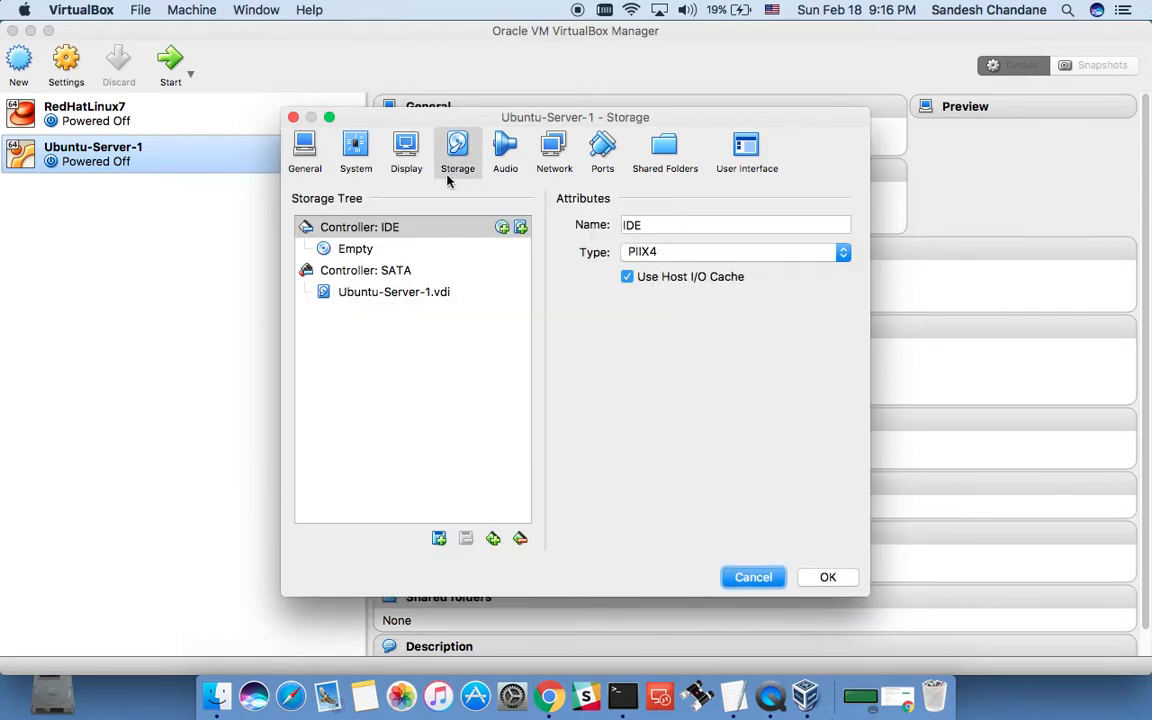
pyautogui.click(419, 294)
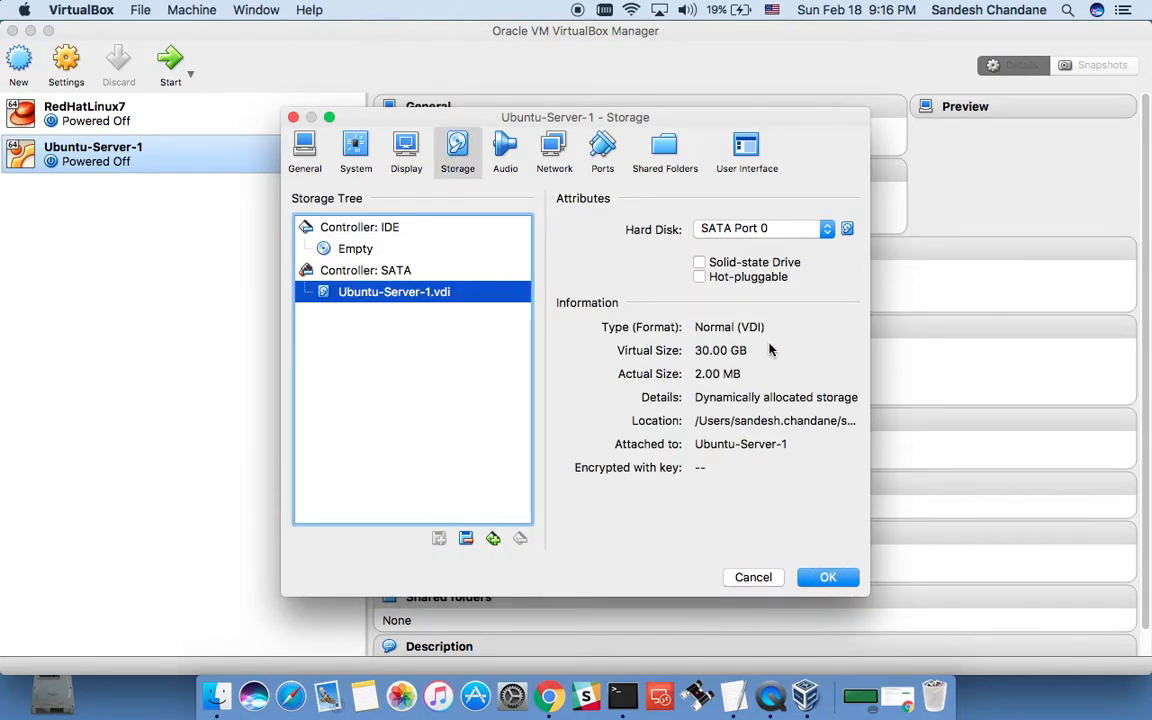
# Step: Load ubuntu-16.04.3-desktop-amd64.iso into the empty IDE optical drive and save the virtual machine settings
pyautogui.click(356, 250)
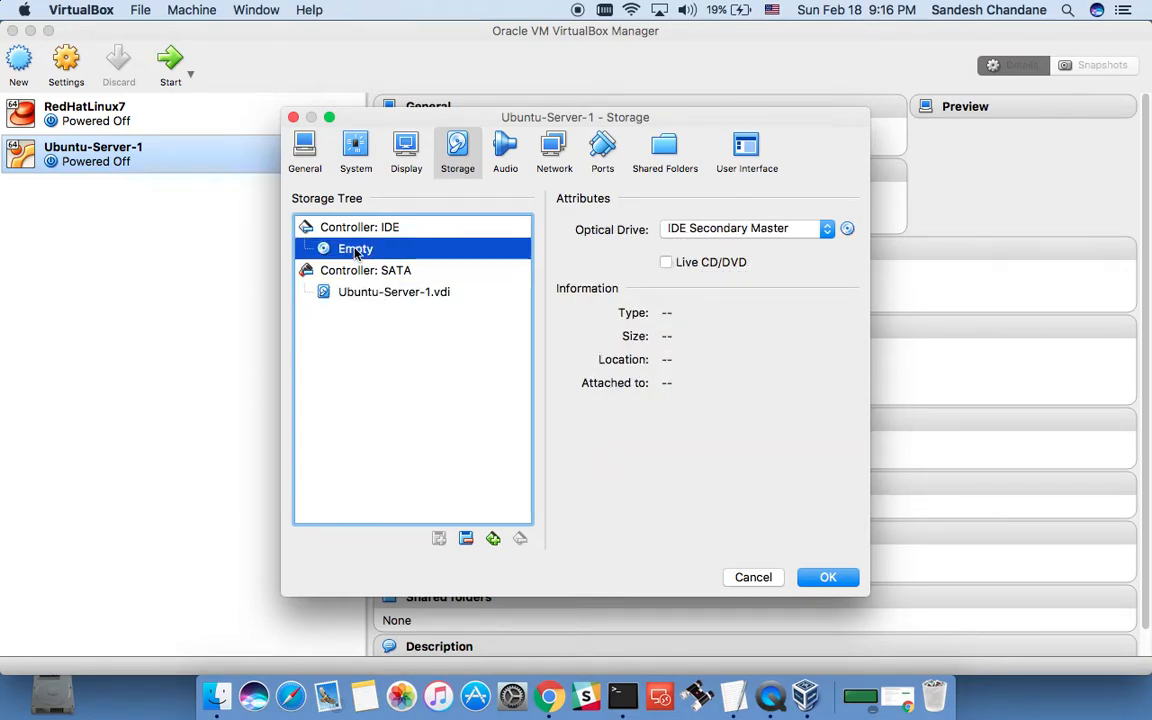
pyautogui.click(847, 229)
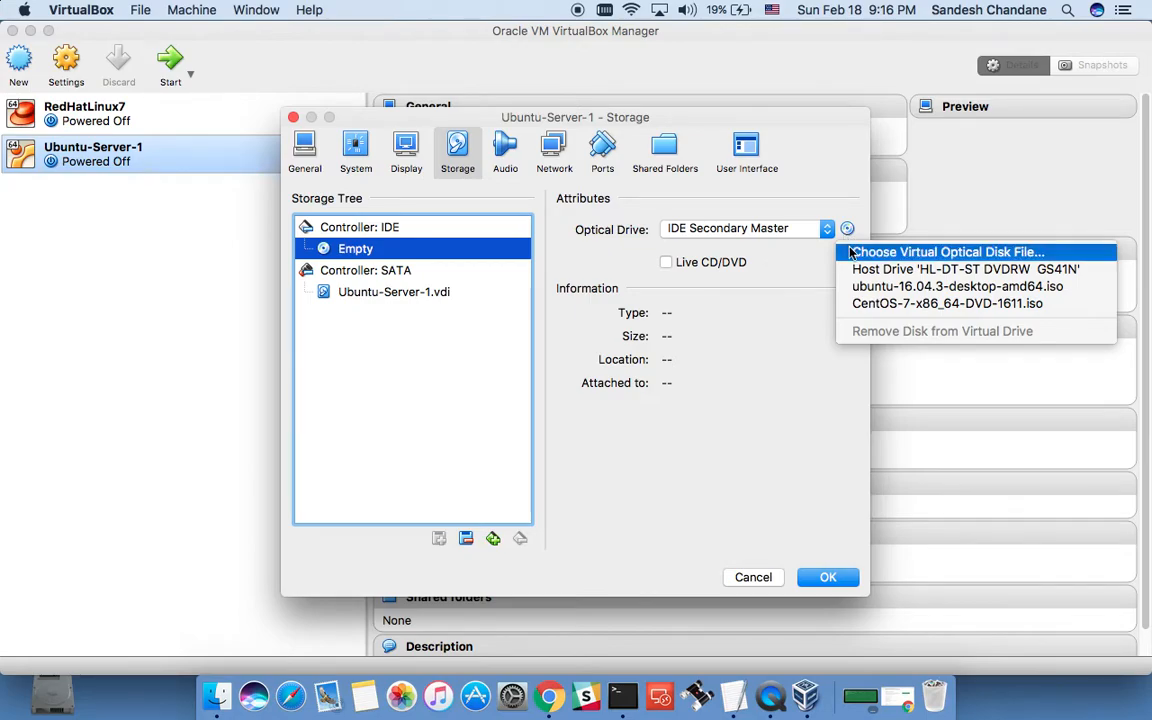
pyautogui.click(851, 253)
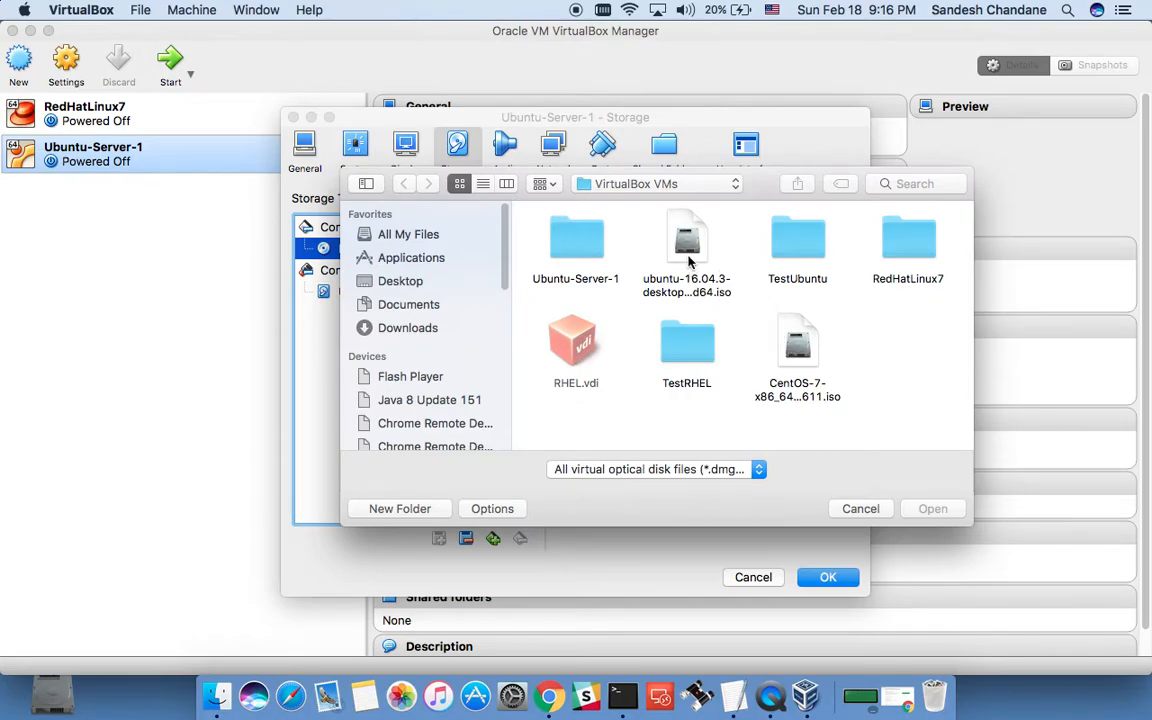
pyautogui.click(688, 262)
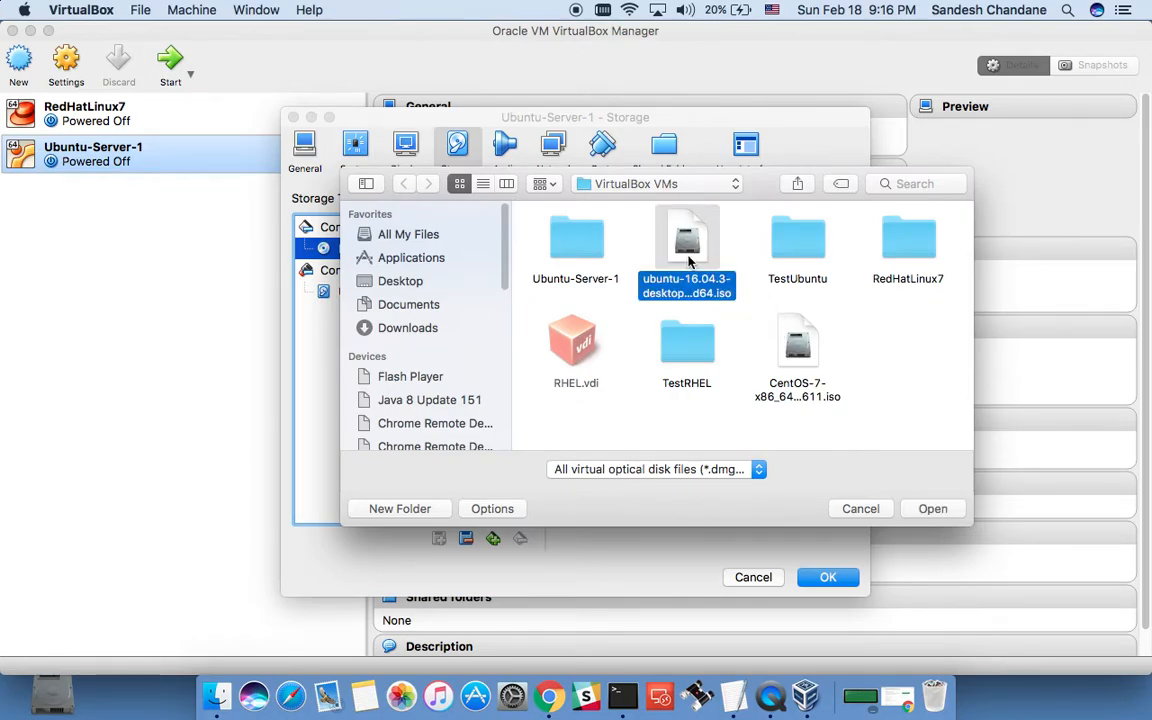
pyautogui.click(932, 509)
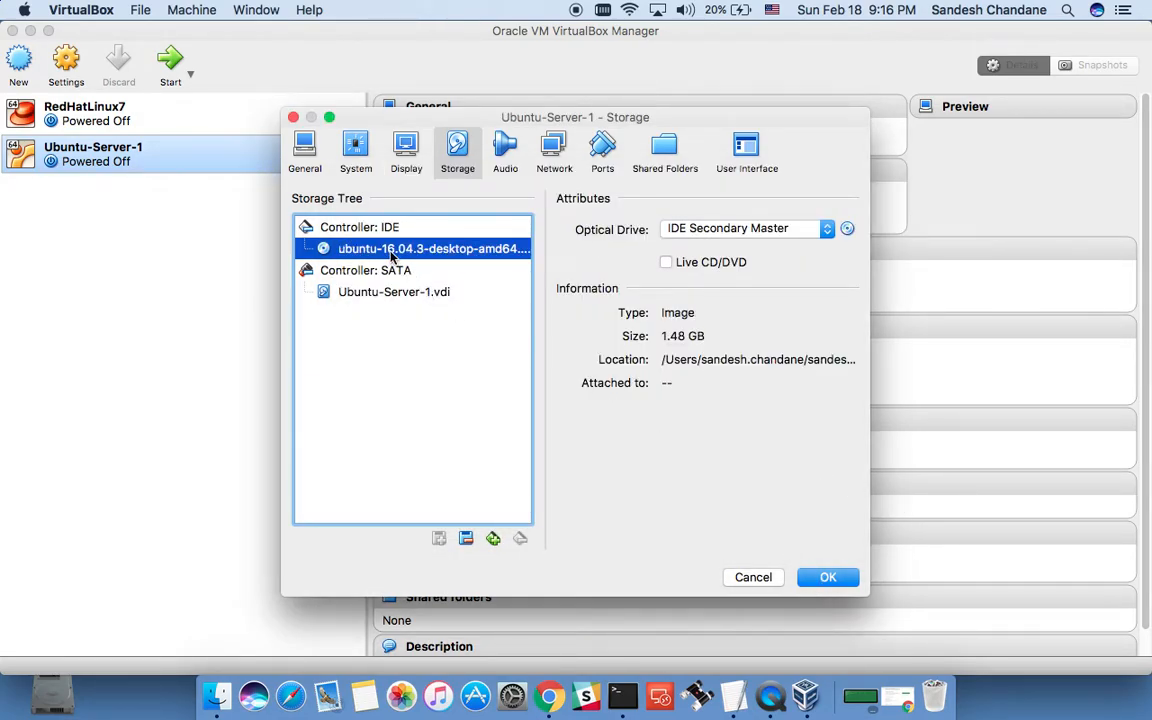
pyautogui.click(843, 583)
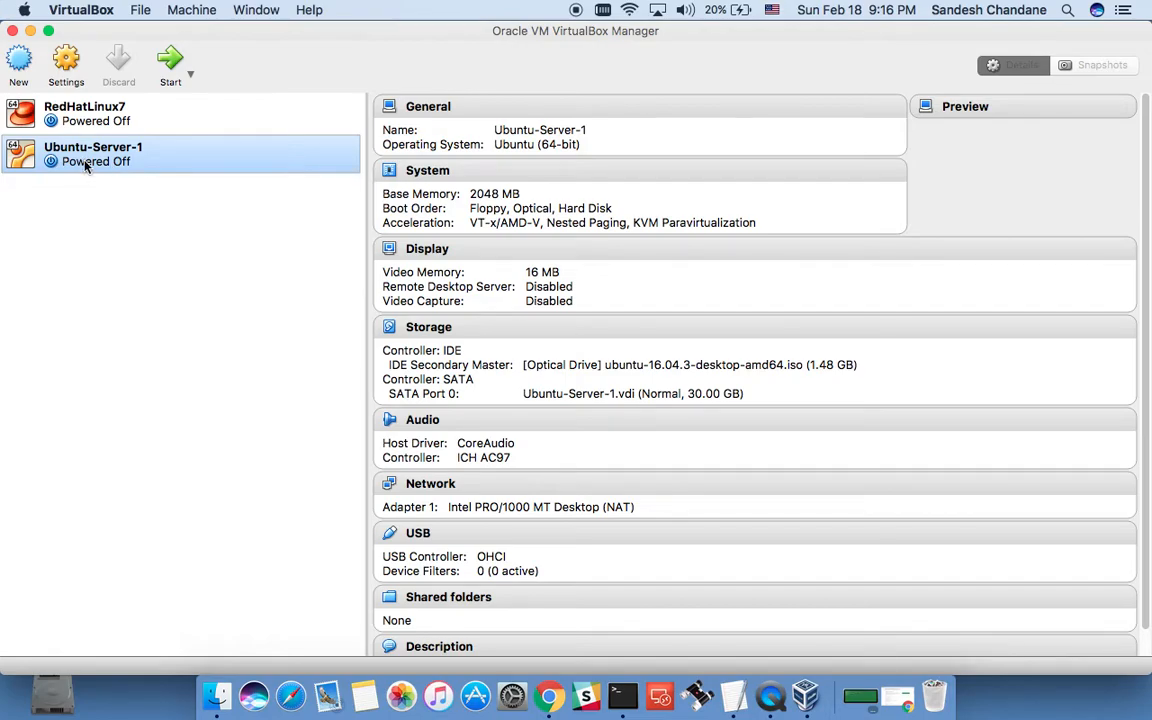
# Step: Start the Ubuntu-Server-1 virtual machine, maximize its window and dismiss the keyboard capture and mouse integration notices
pyautogui.click(170, 62)
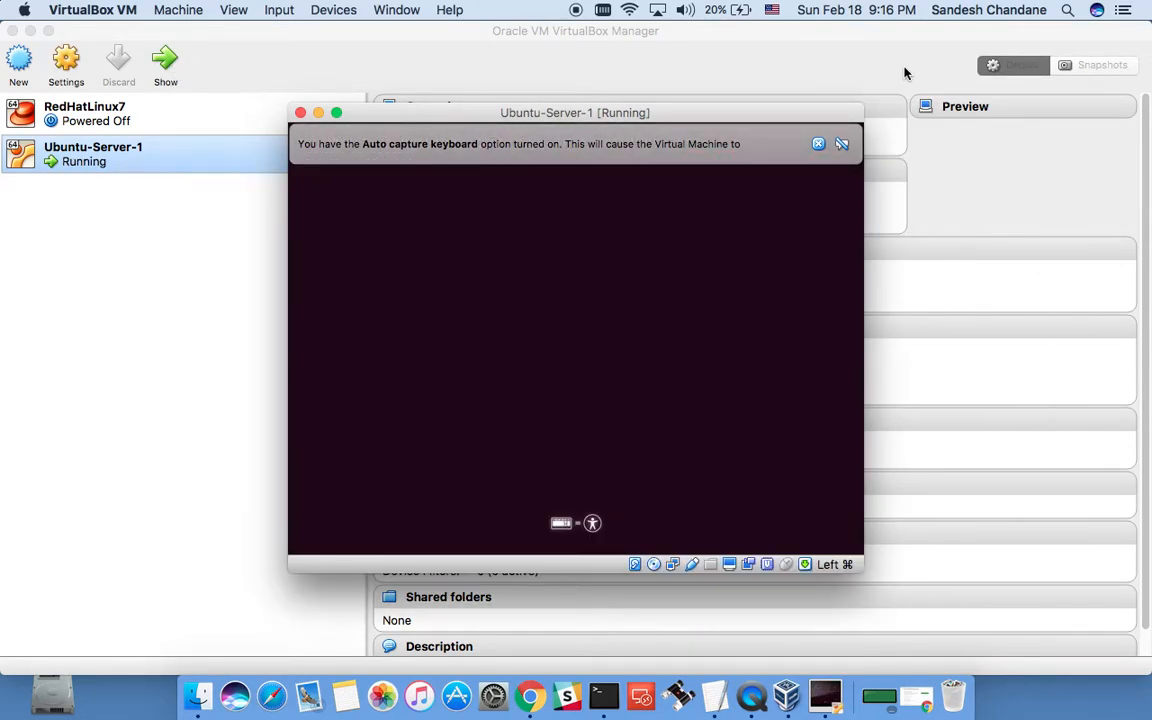
pyautogui.click(820, 143)
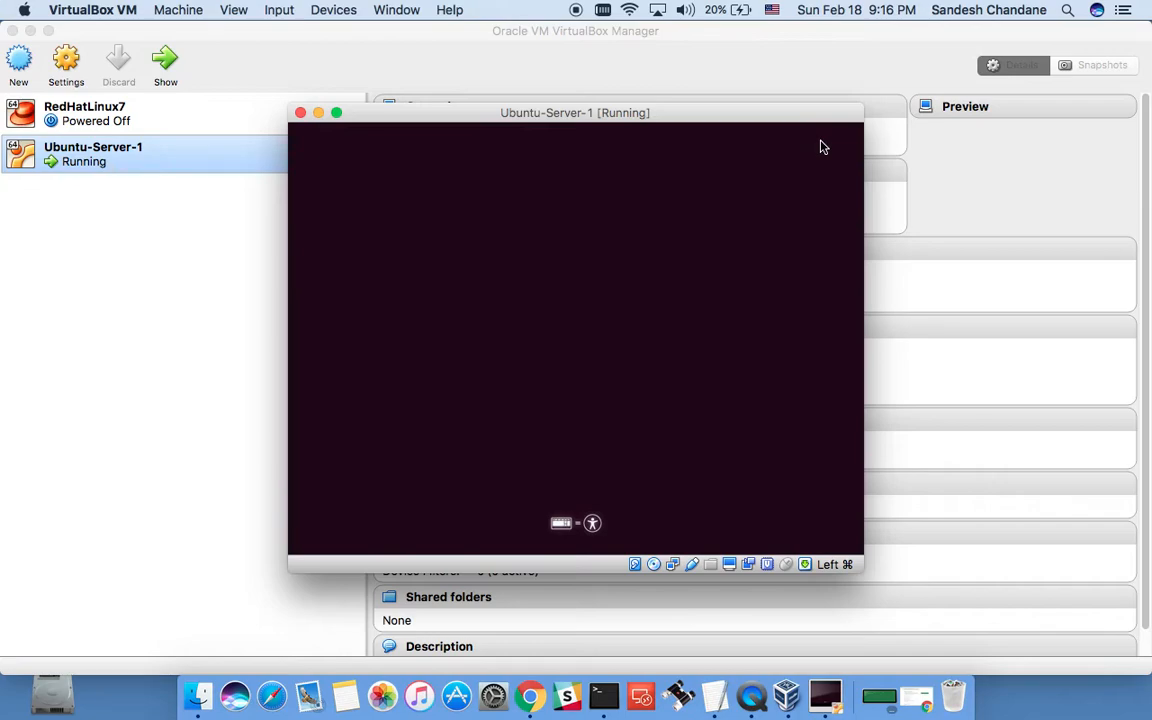
pyautogui.doubleClick(763, 120)
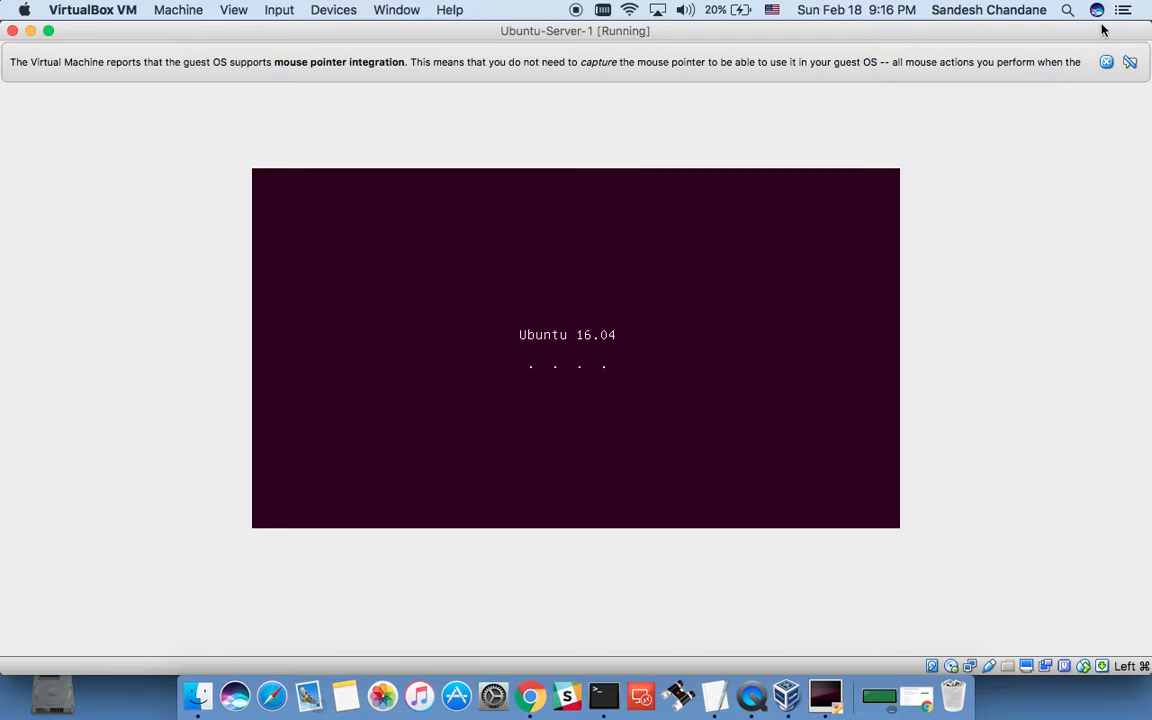
pyautogui.click(1106, 62)
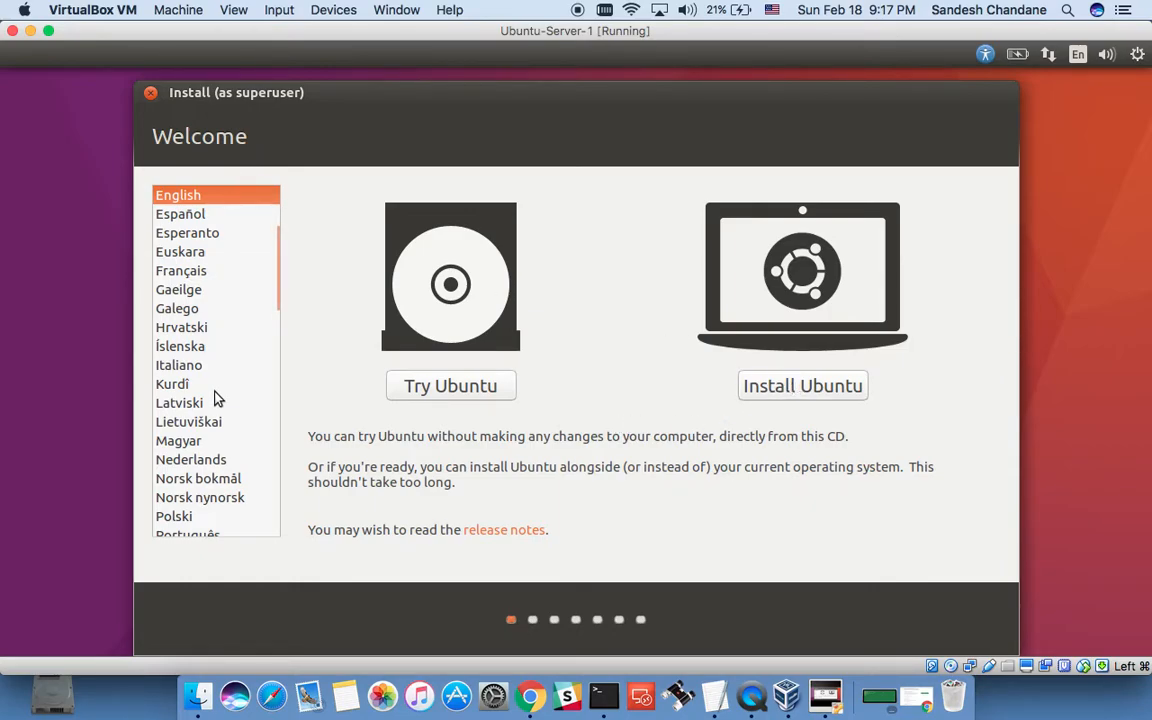
# Step: Look over the installer's language list, keep English and choose to install Ubuntu
pyautogui.scroll(-3, 216, 398)
pyautogui.scroll(5, 215, 400)
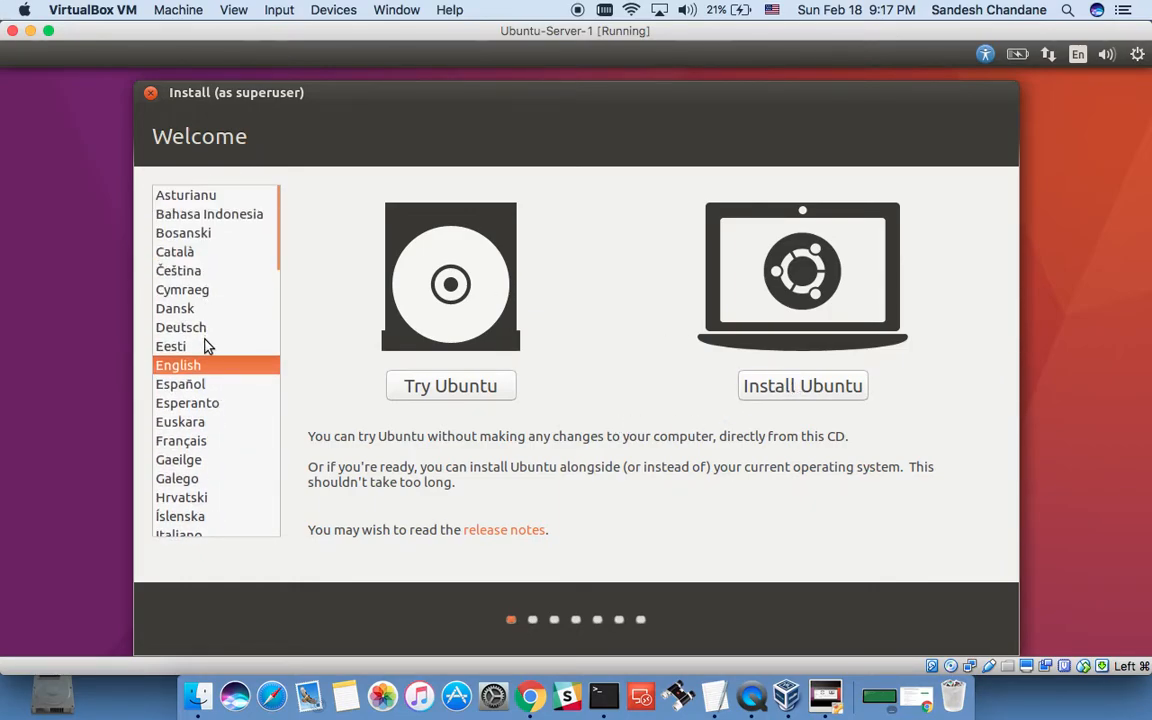
pyautogui.click(814, 389)
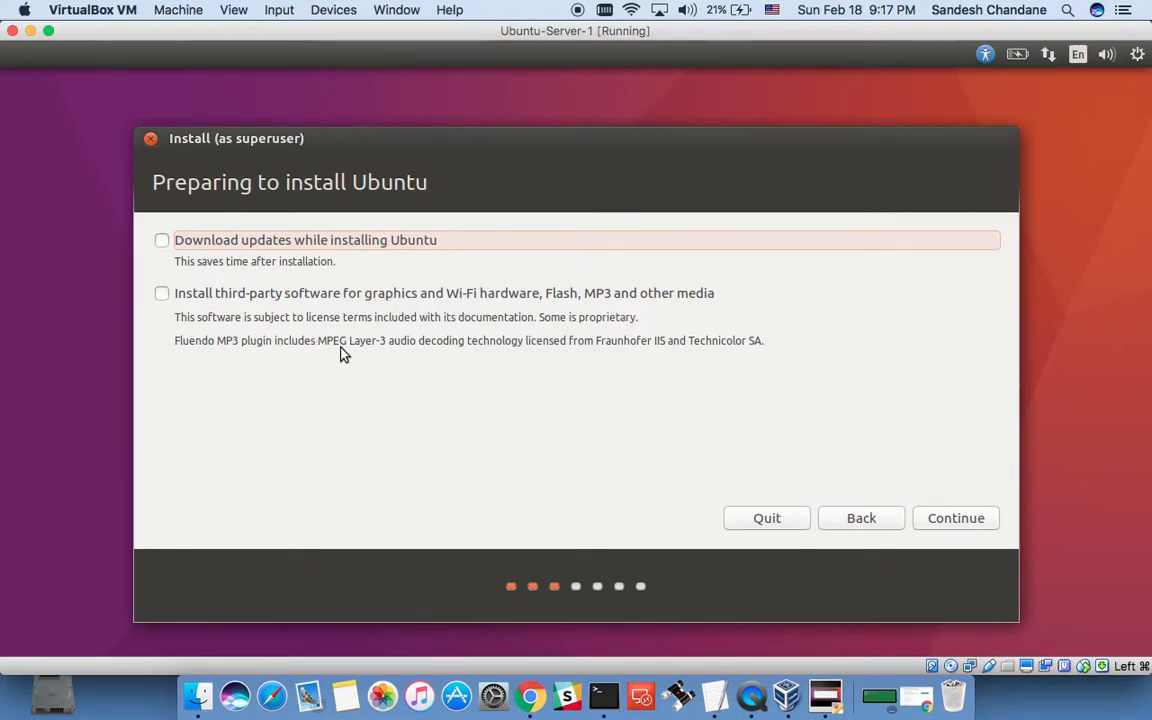
# Step: Skip updates and third-party software, then erase the virtual disk for the Ubuntu installation and confirm writing the partition changes
pyautogui.click(948, 518)
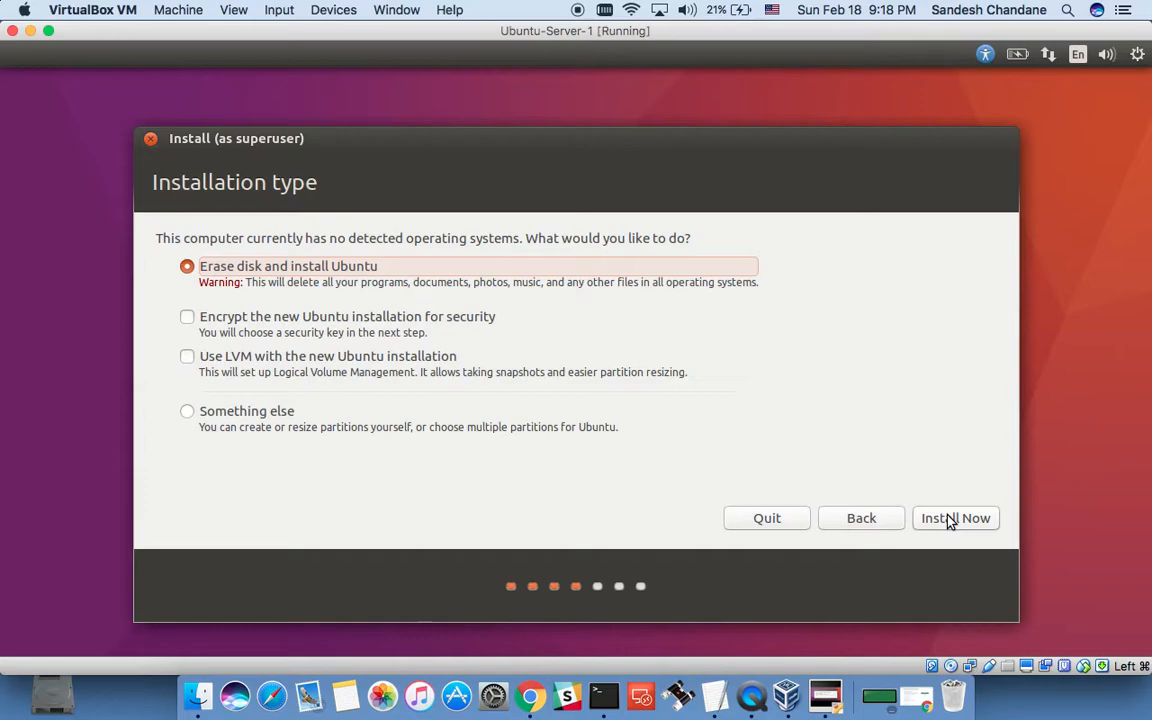
pyautogui.click(950, 520)
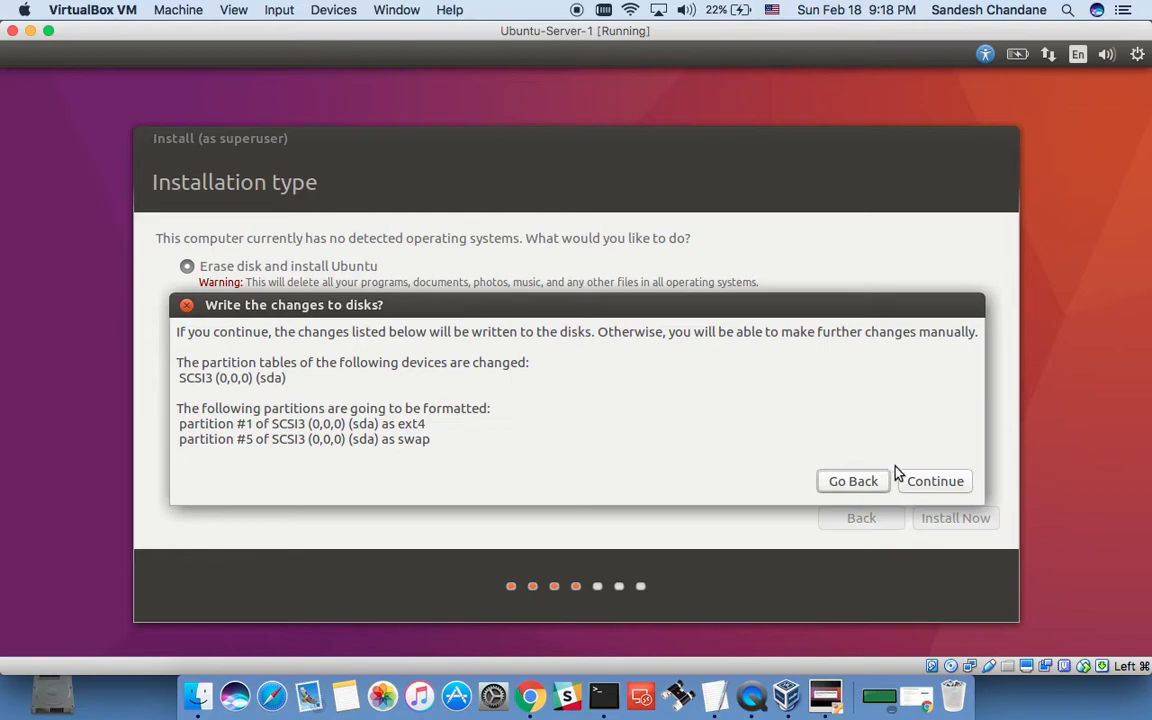
pyautogui.click(922, 478)
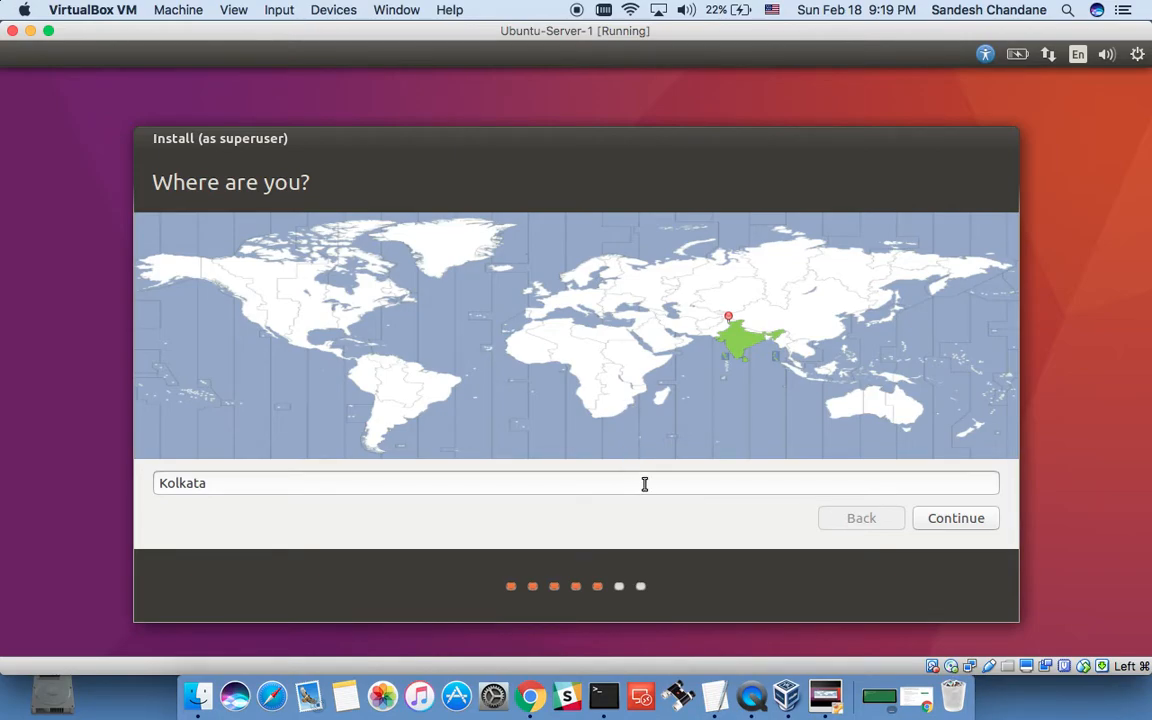
# Step: Accept Kolkata as the location and English (US) as the keyboard layout
pyautogui.click(956, 518)
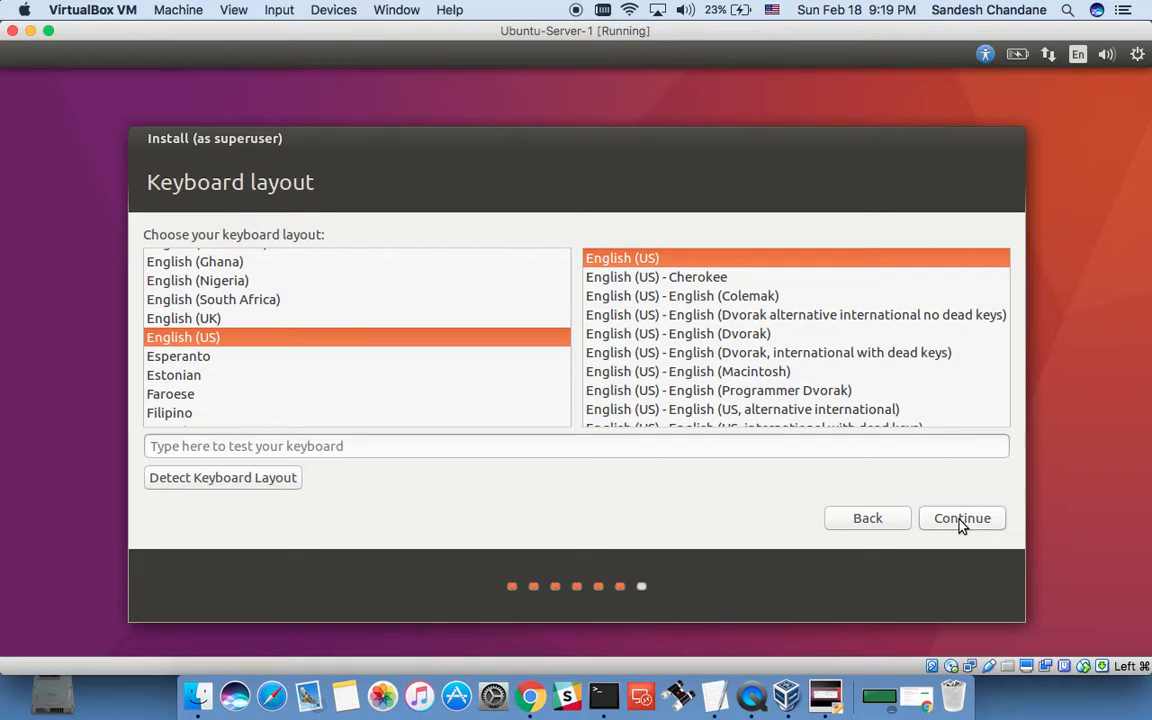
pyautogui.click(959, 519)
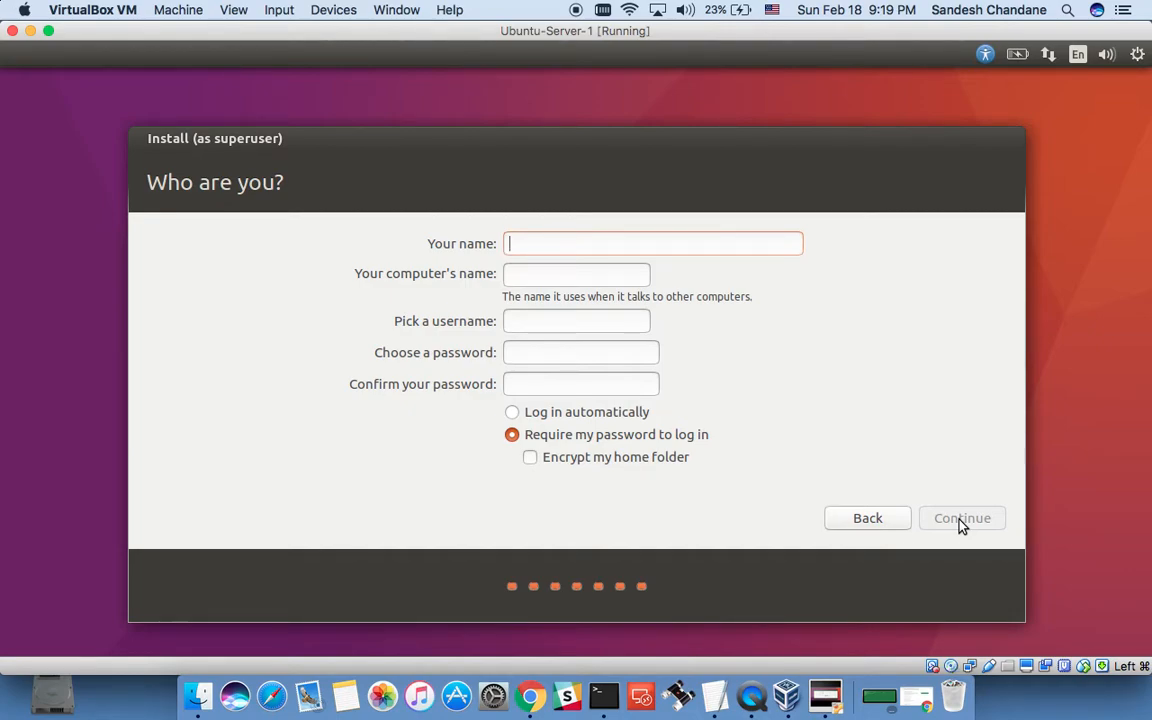
# Step: Enter the user's name and set the computer's name to Ubuntu-Server-1, keeping the suggested username
pyautogui.write('Sandesh')
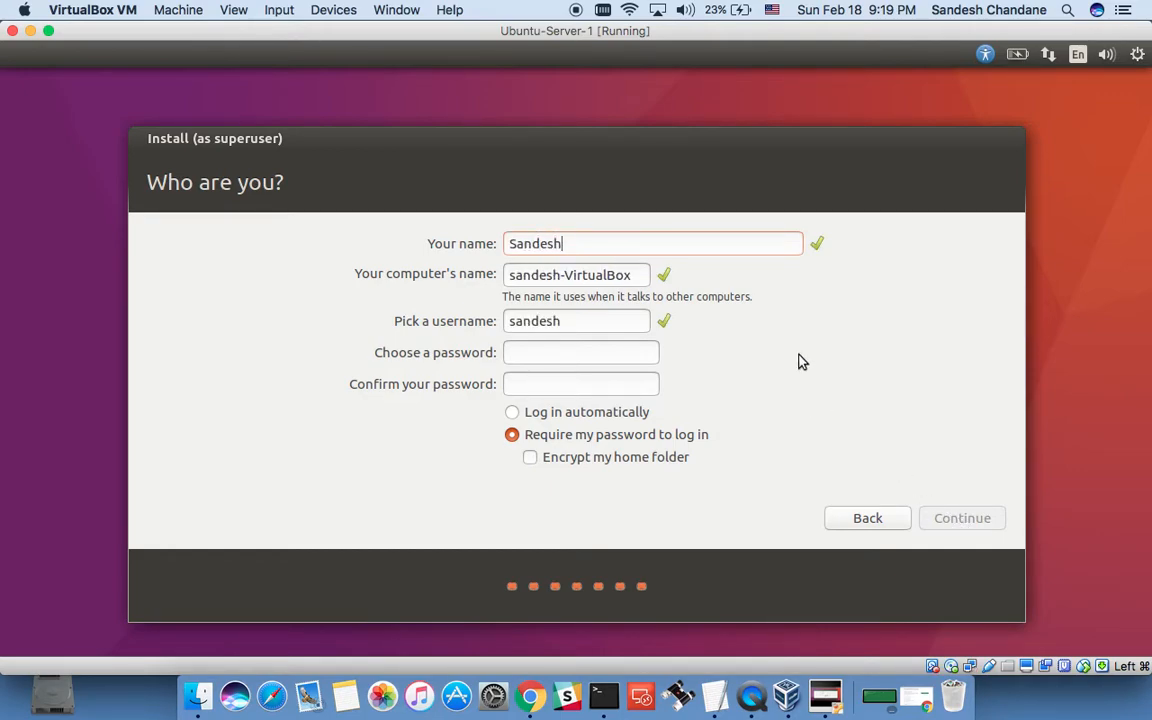
pyautogui.click(577, 280)
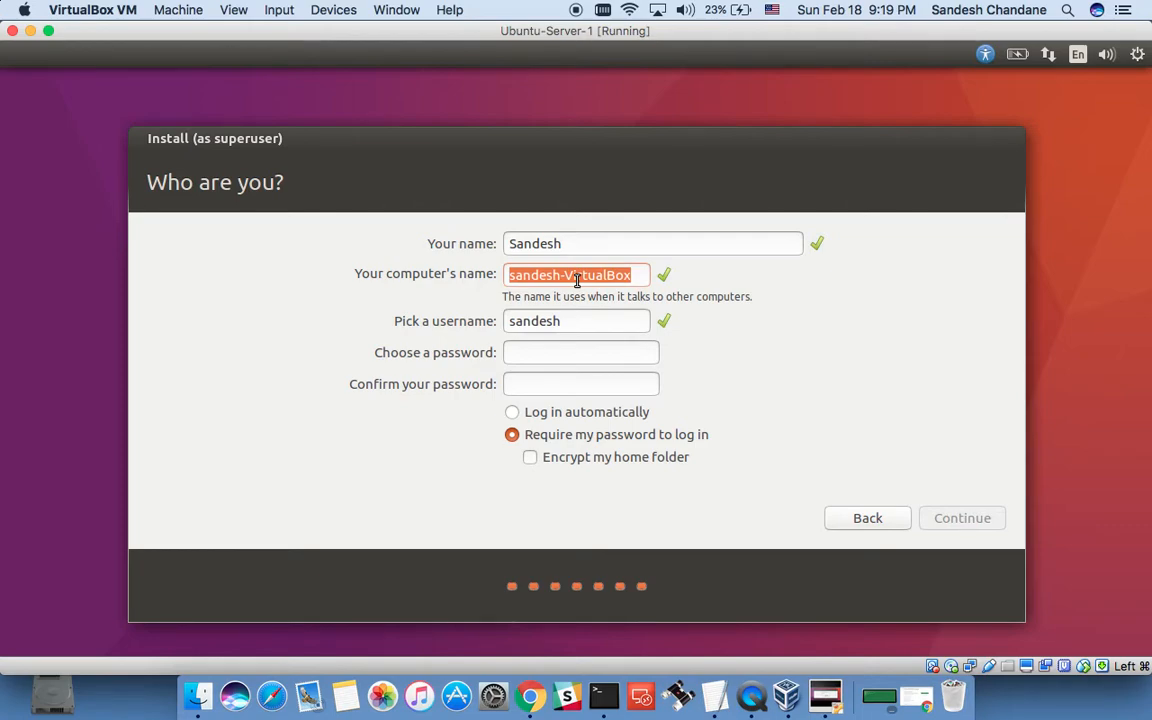
pyautogui.write('Ubuntu')
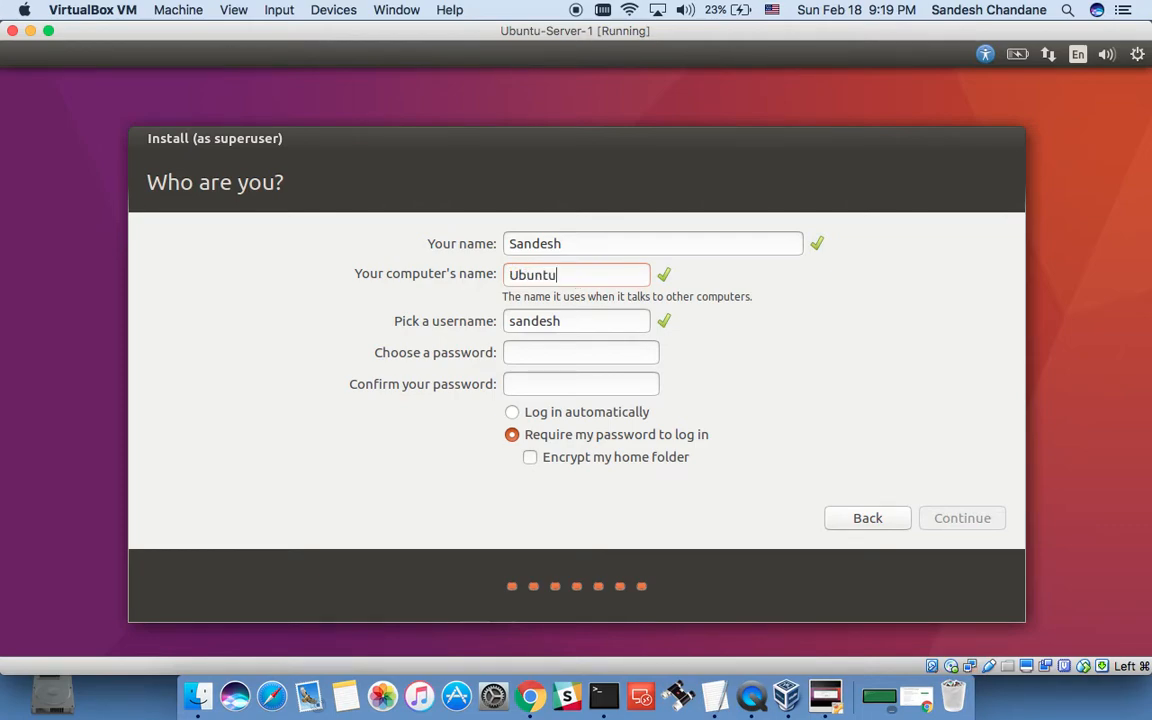
pyautogui.write('-Server-1')
pyautogui.click(578, 321)
# Step: Enter and confirm the account password, keep the password required at login, and proceed with the installation
pyautogui.click(551, 352)
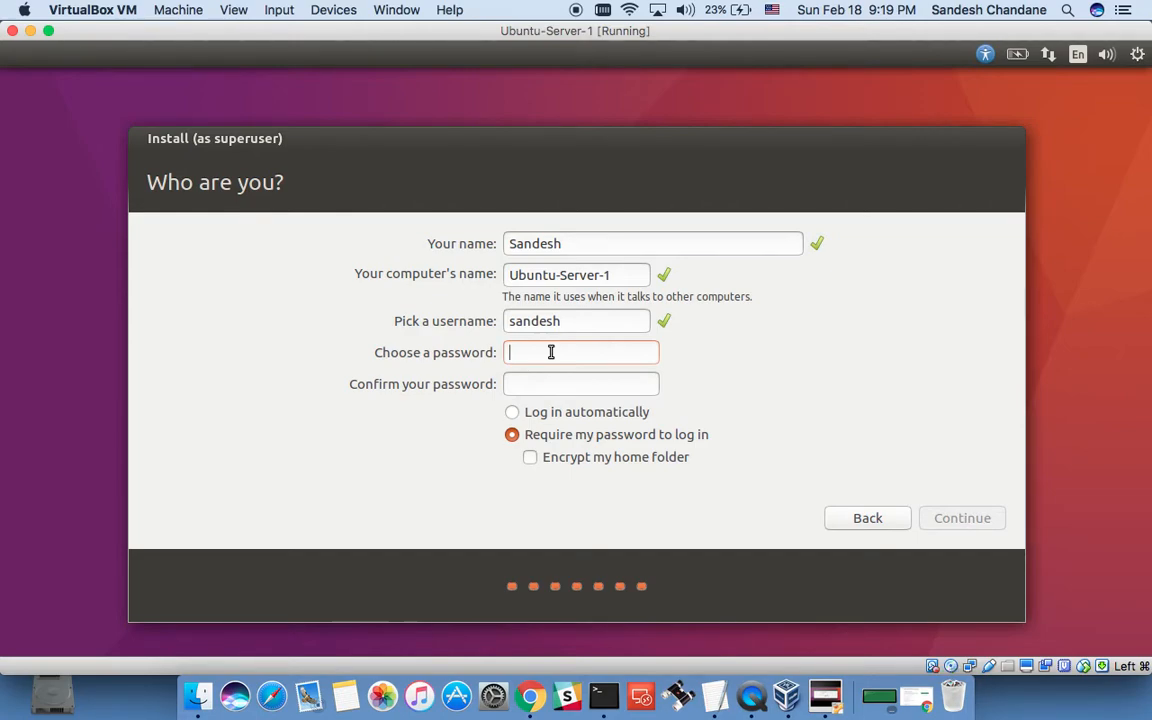
pyautogui.write('********')
pyautogui.press('Tab')
pyautogui.write('********')
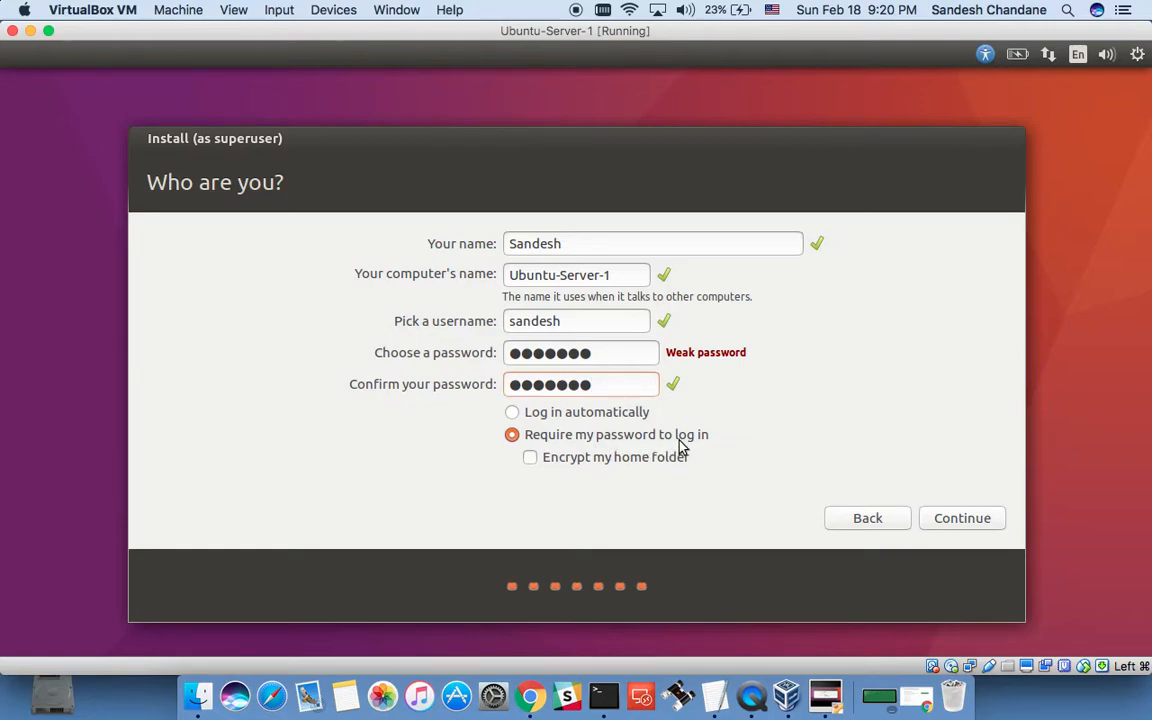
pyautogui.click(943, 519)
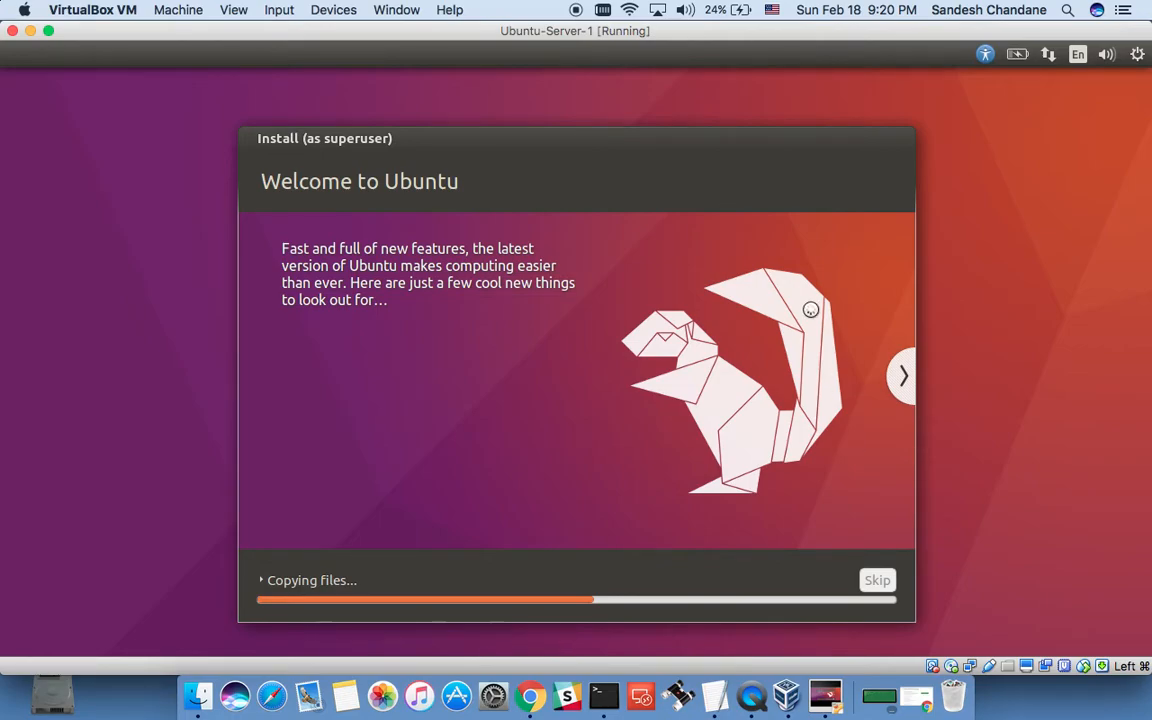
# Step: Browse the installer's feature slides from the welcome page through to the accessibility page while files are copied
pyautogui.click(906, 375)
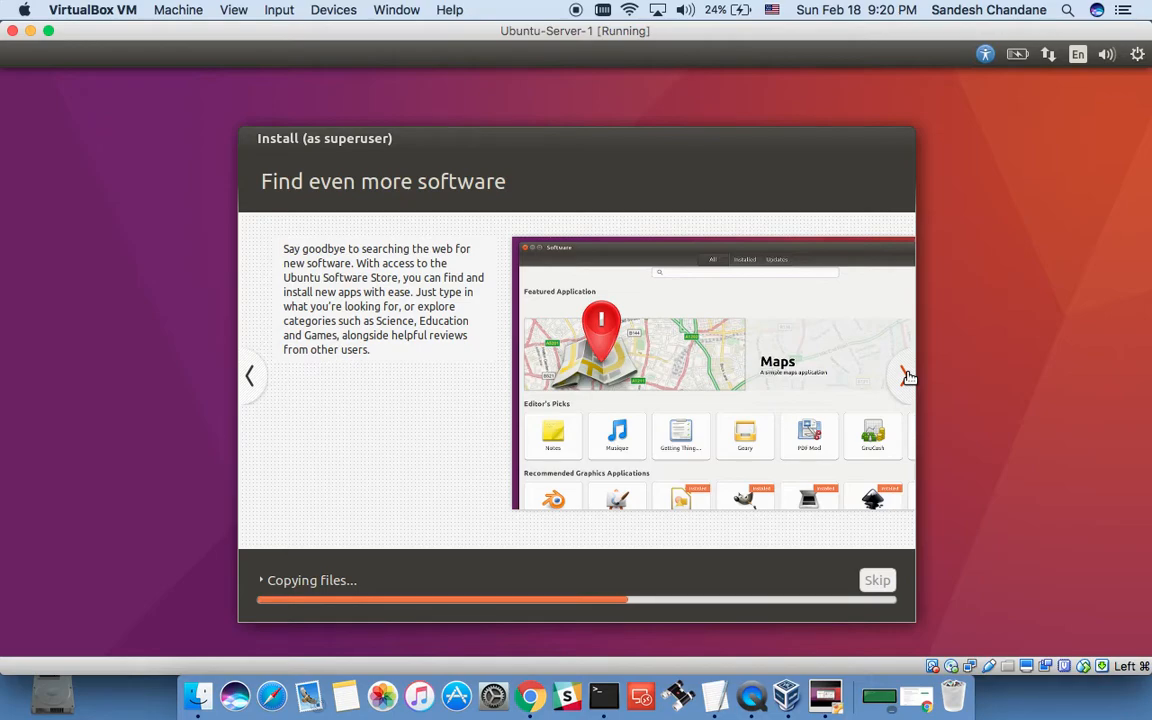
pyautogui.click(906, 375)
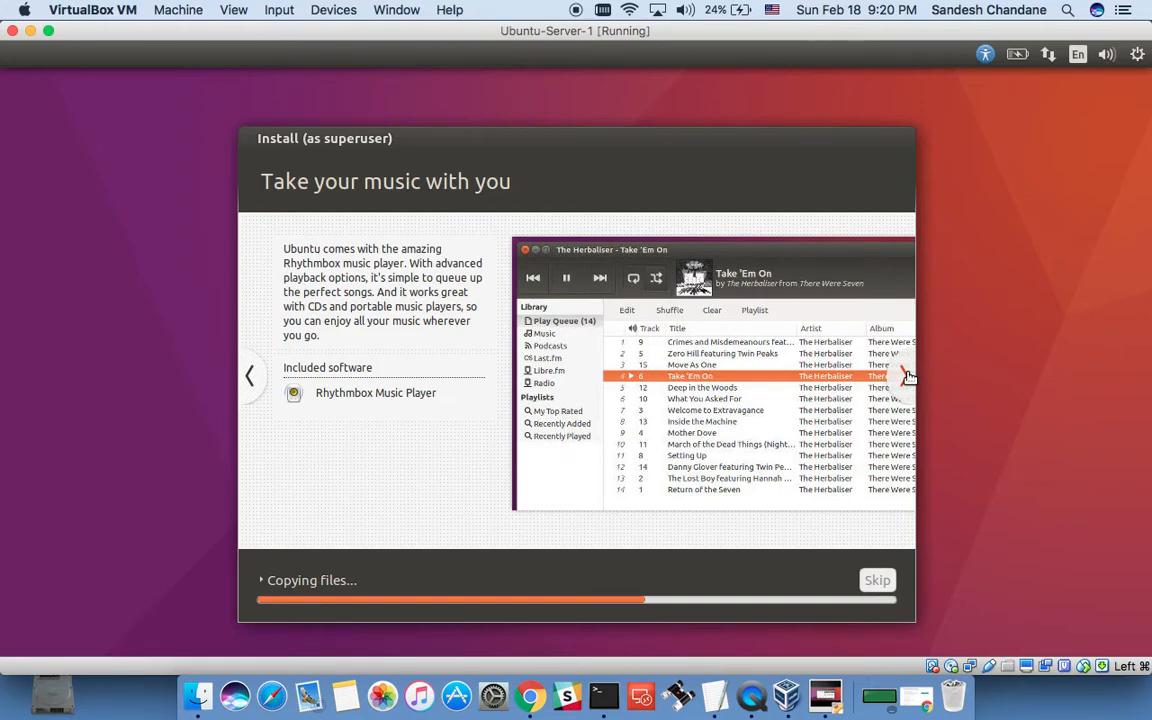
pyautogui.click(906, 375)
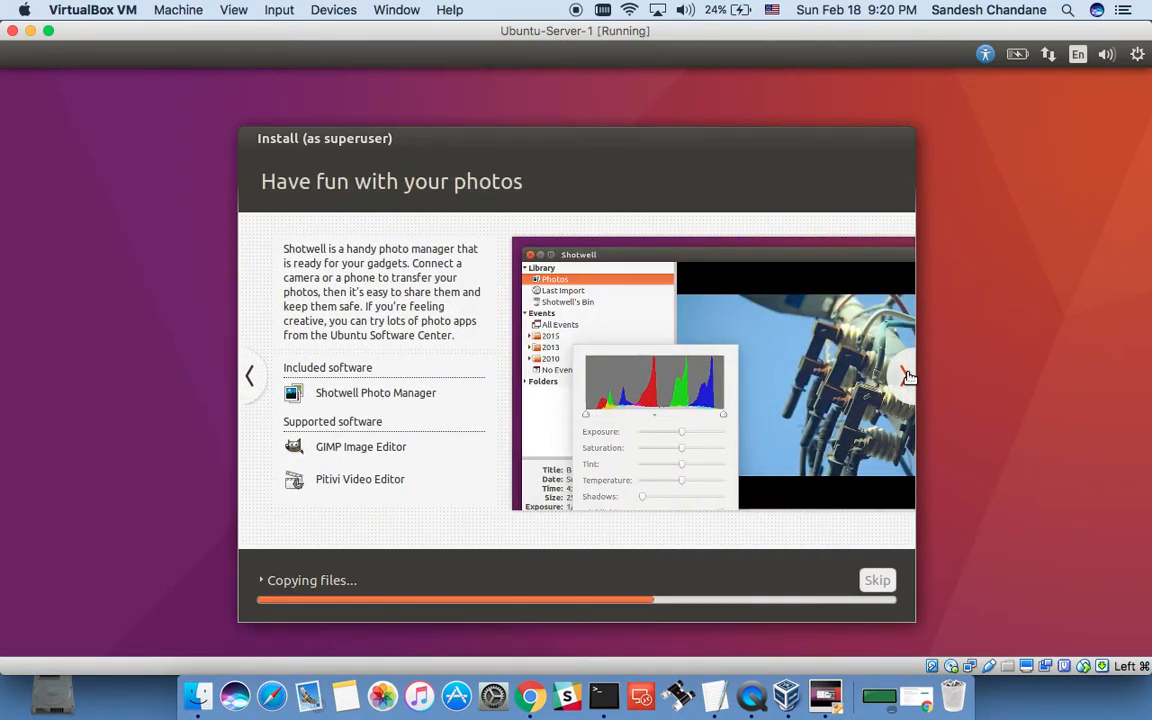
pyautogui.click(906, 376)
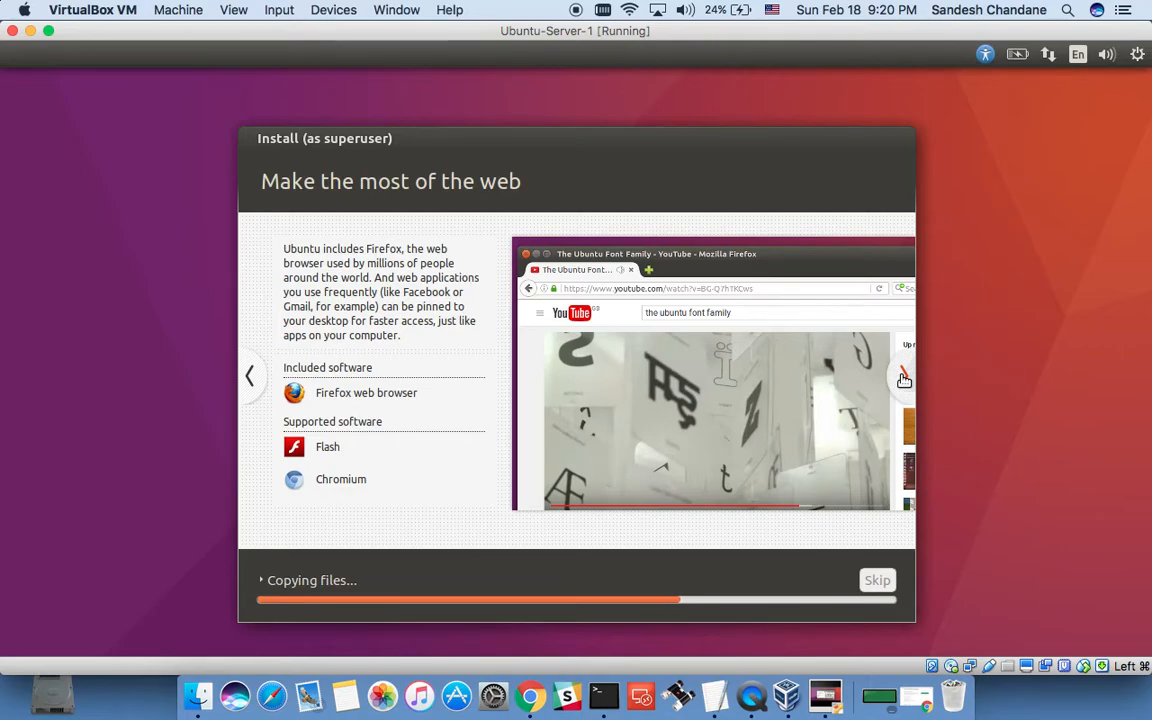
pyautogui.click(904, 378)
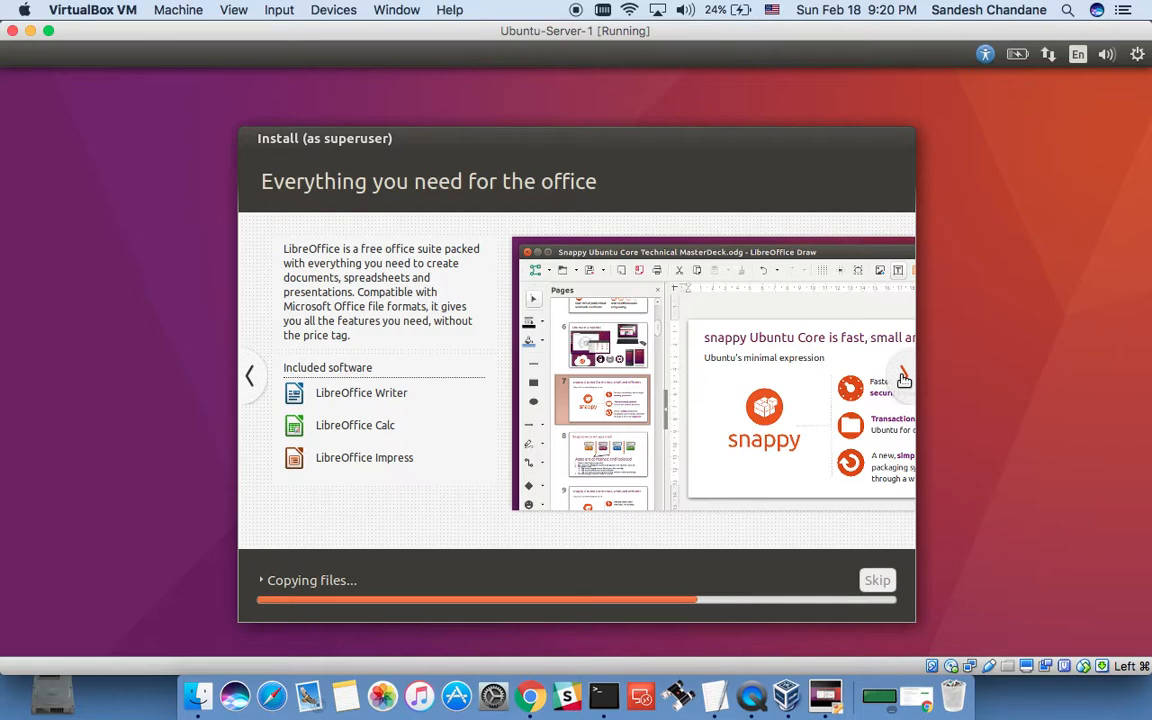
pyautogui.click(904, 378)
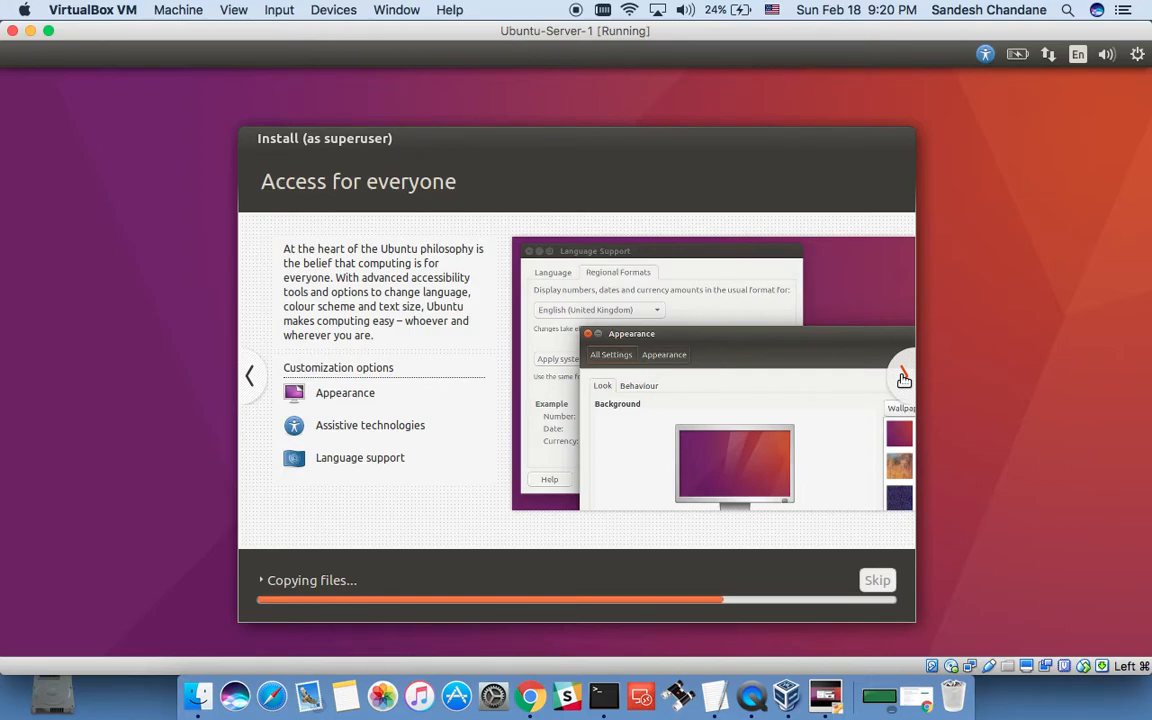
# Step: View the installer's Help and support slide and inspect the detailed file-copying log before collapsing it
pyautogui.click(904, 378)
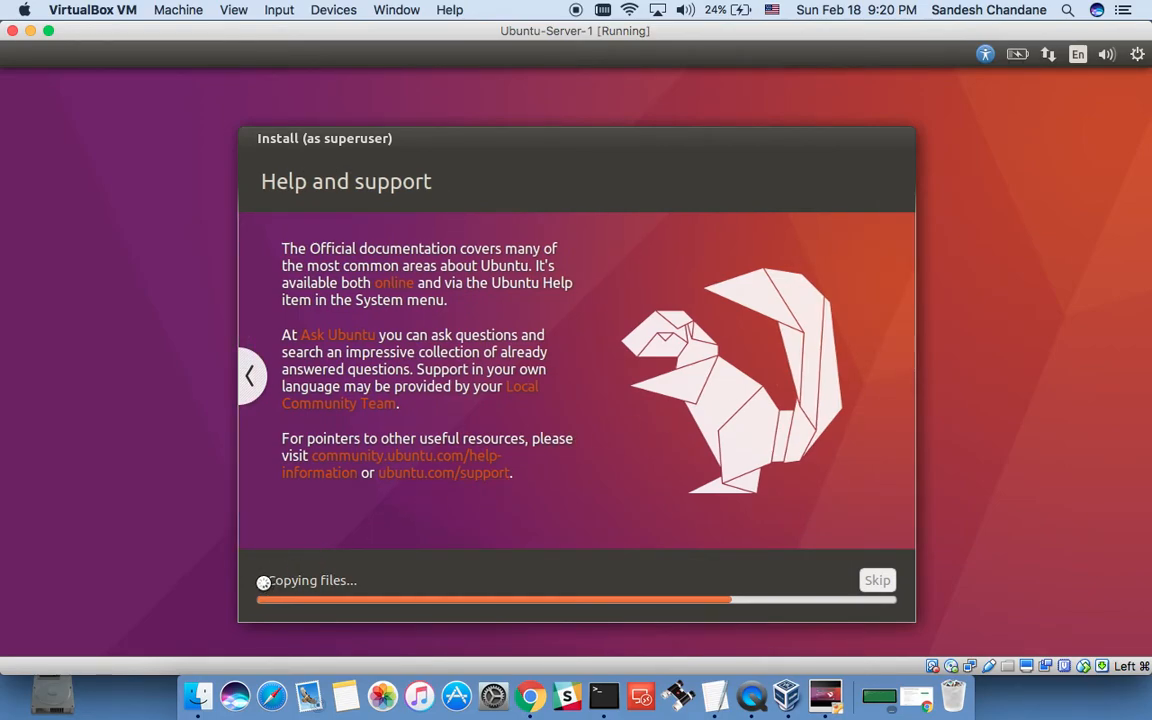
pyautogui.click(263, 581)
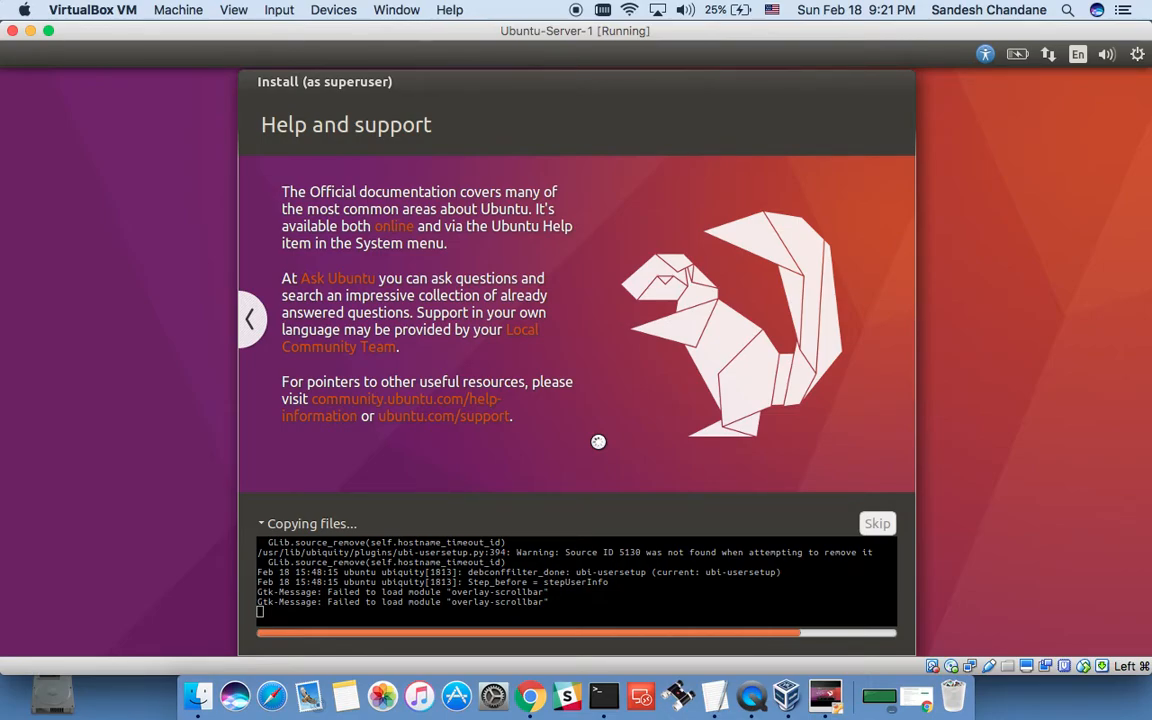
pyautogui.click(306, 523)
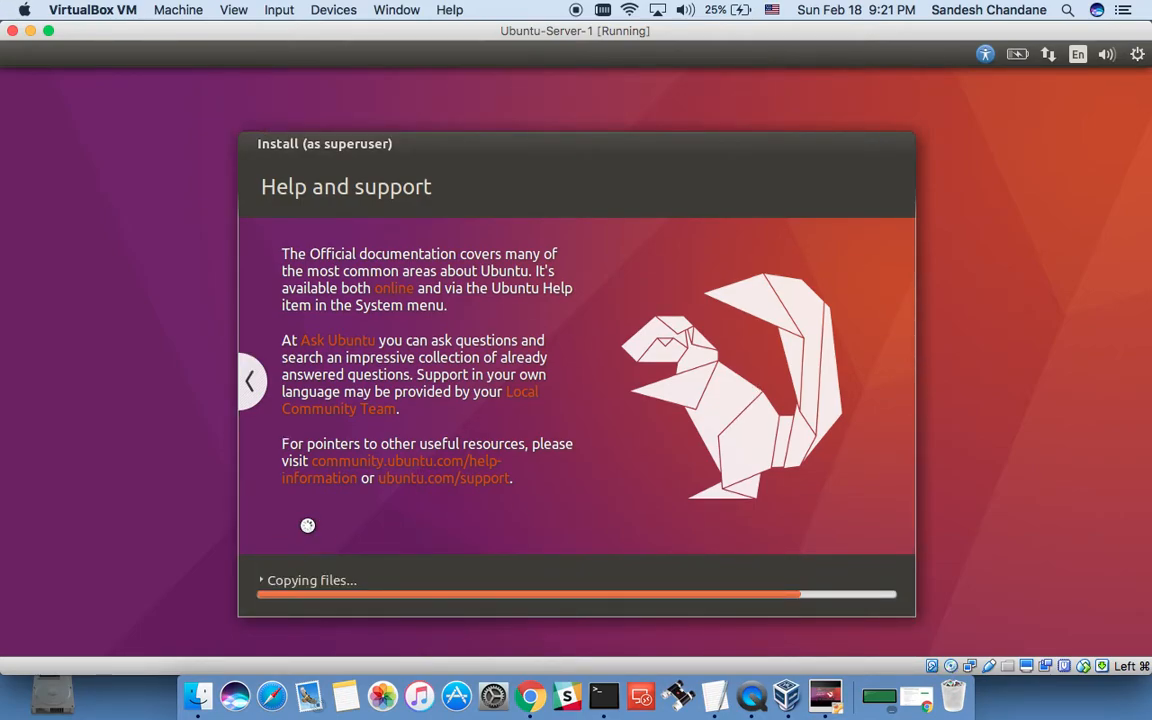
# Step: Browse the installer's feature slides backwards from Help and support to the Welcome to Ubuntu page
pyautogui.click(252, 380)
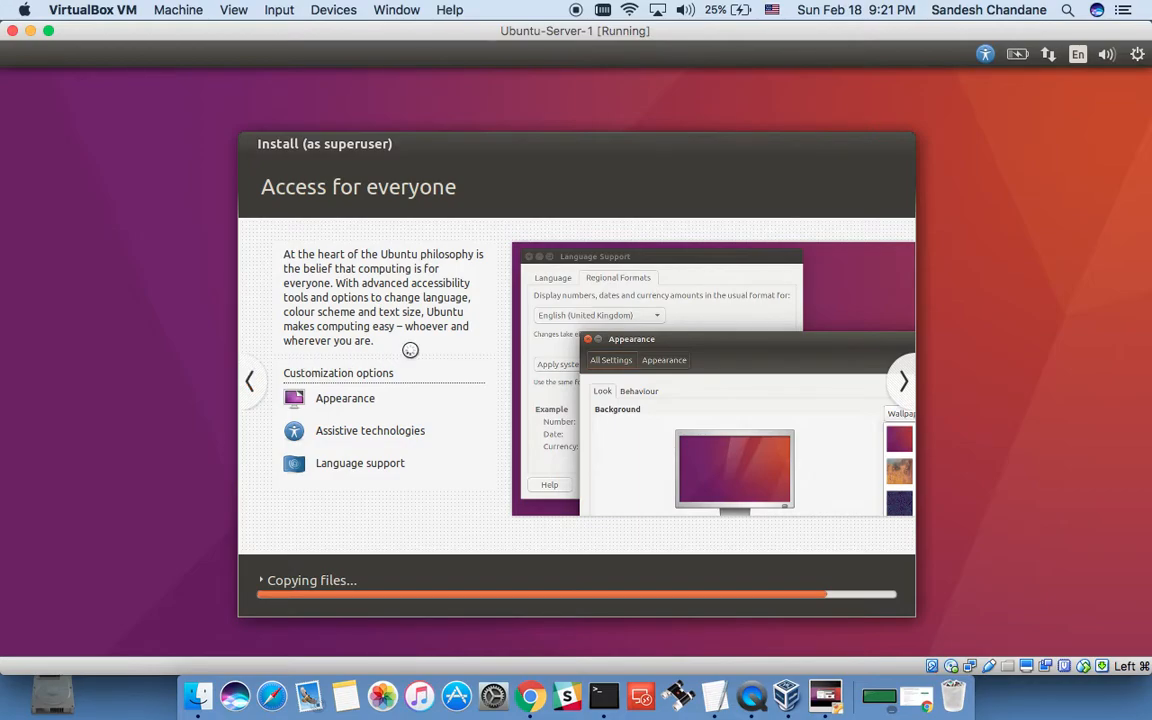
pyautogui.click(256, 381)
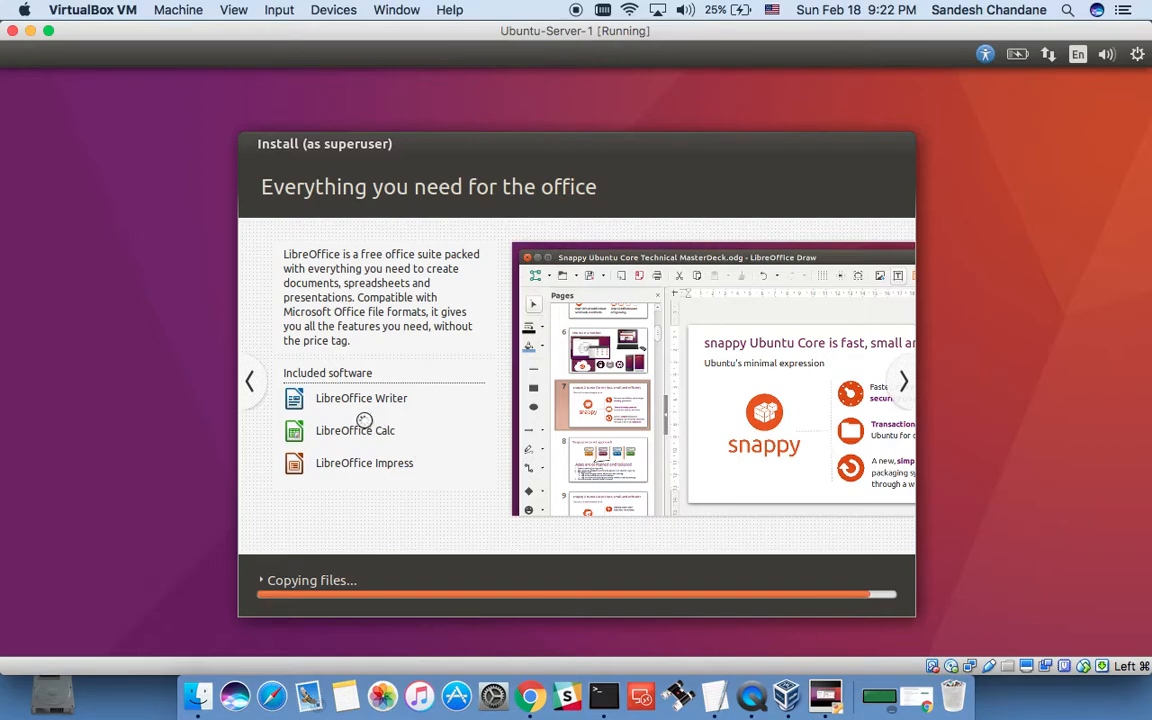
pyautogui.click(251, 390)
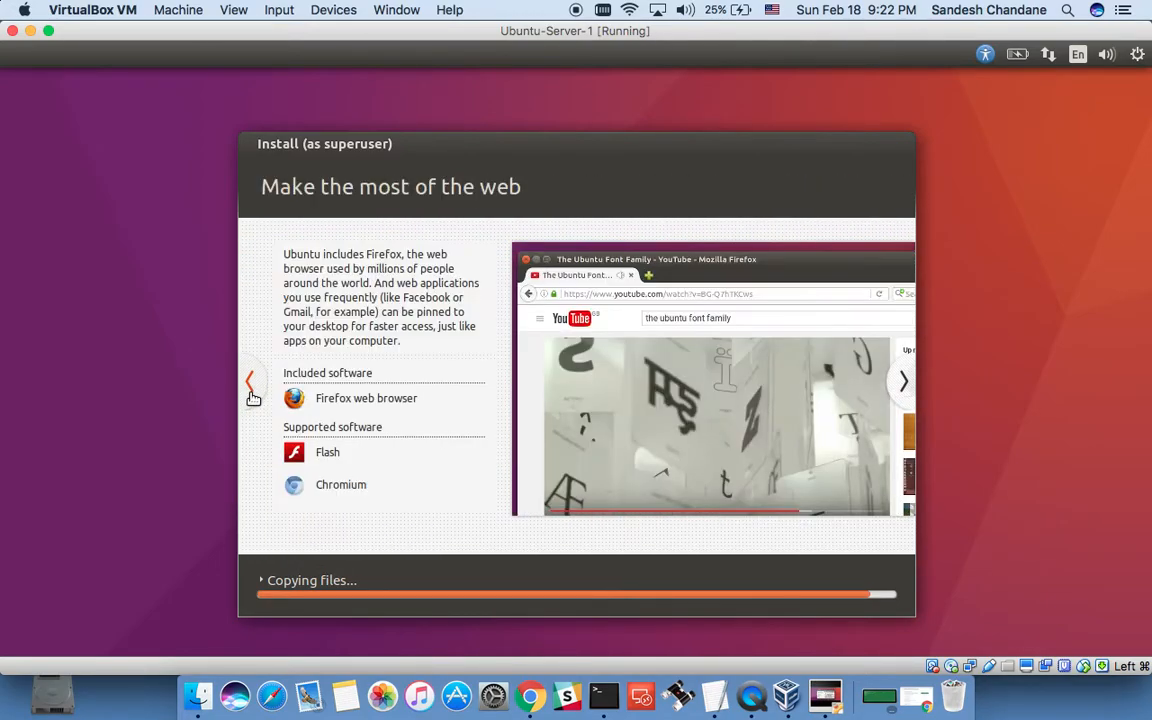
pyautogui.click(251, 390)
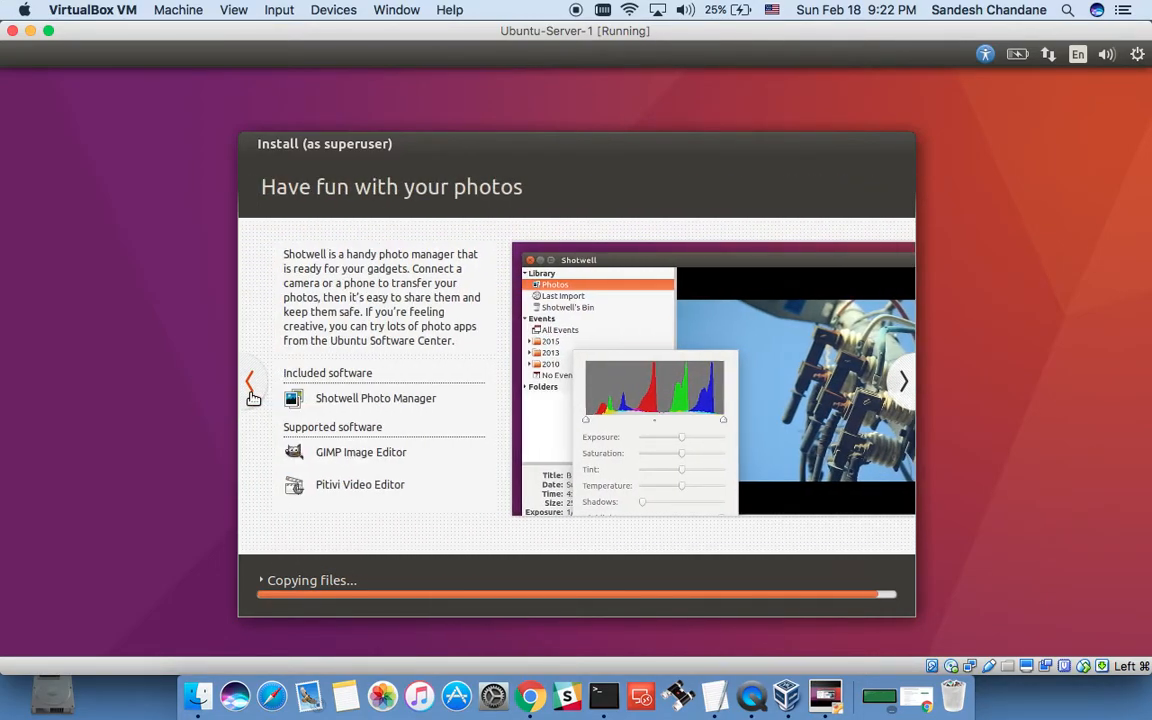
pyautogui.click(252, 393)
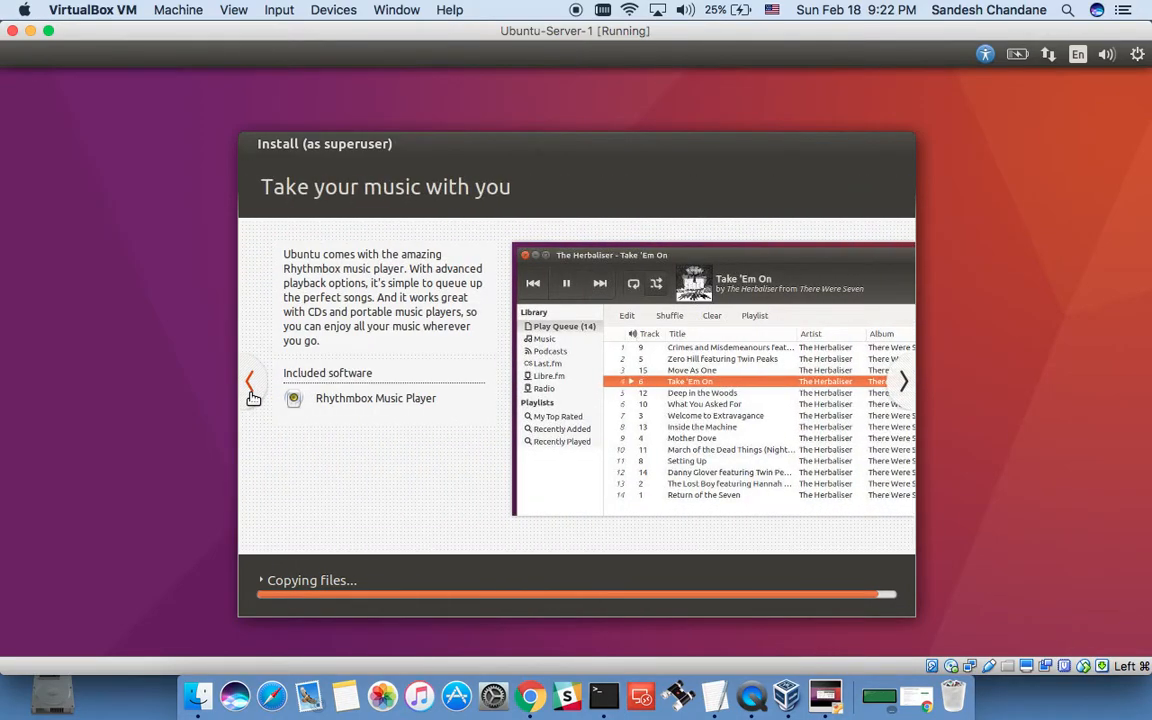
pyautogui.click(251, 390)
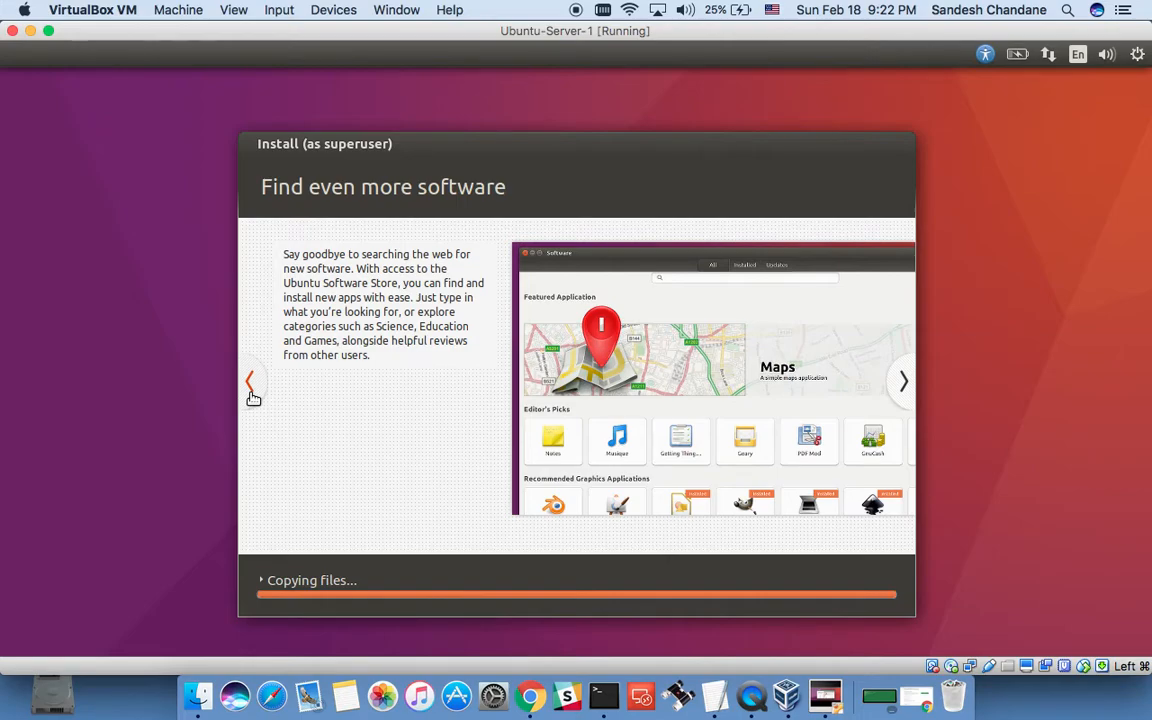
pyautogui.click(251, 390)
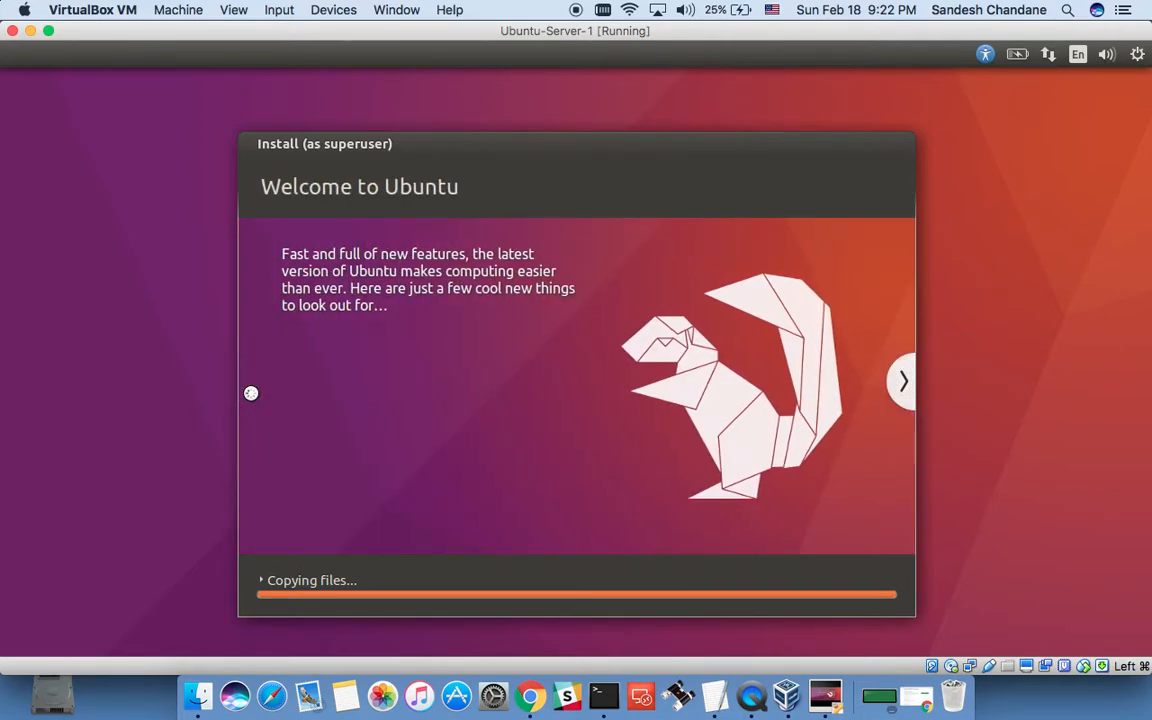
# Step: Check the installer's detailed log during file copying and again during system installation, collapsing it each time
pyautogui.click(267, 580)
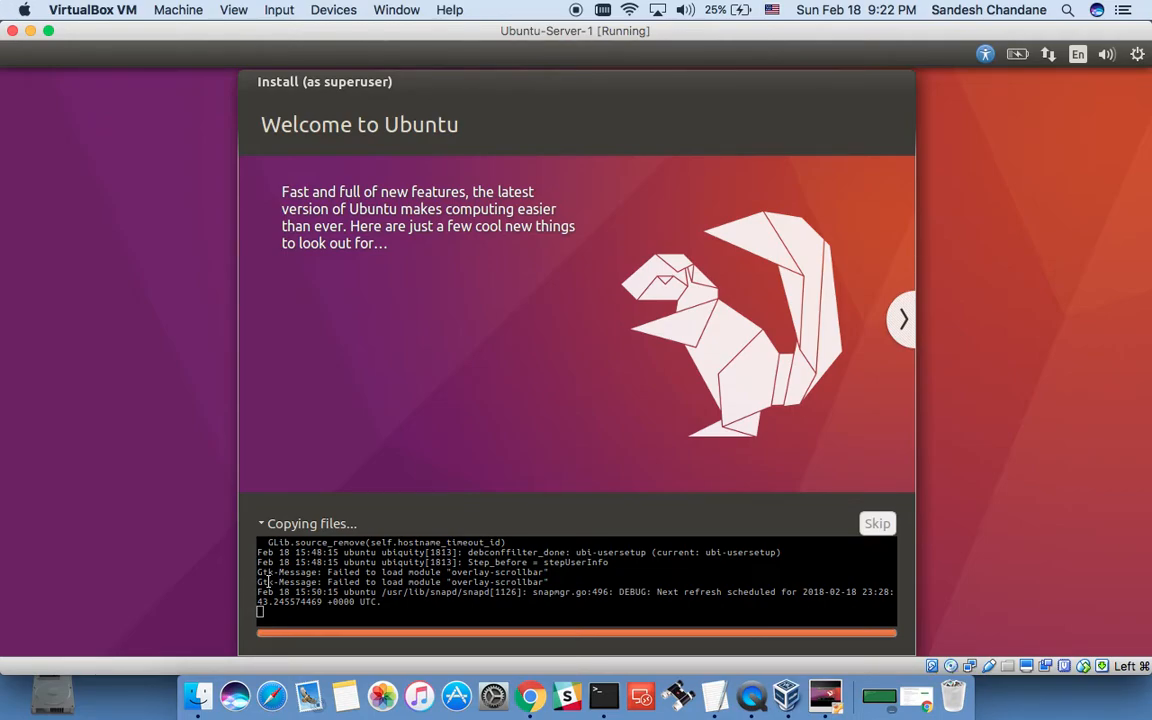
pyautogui.click(264, 527)
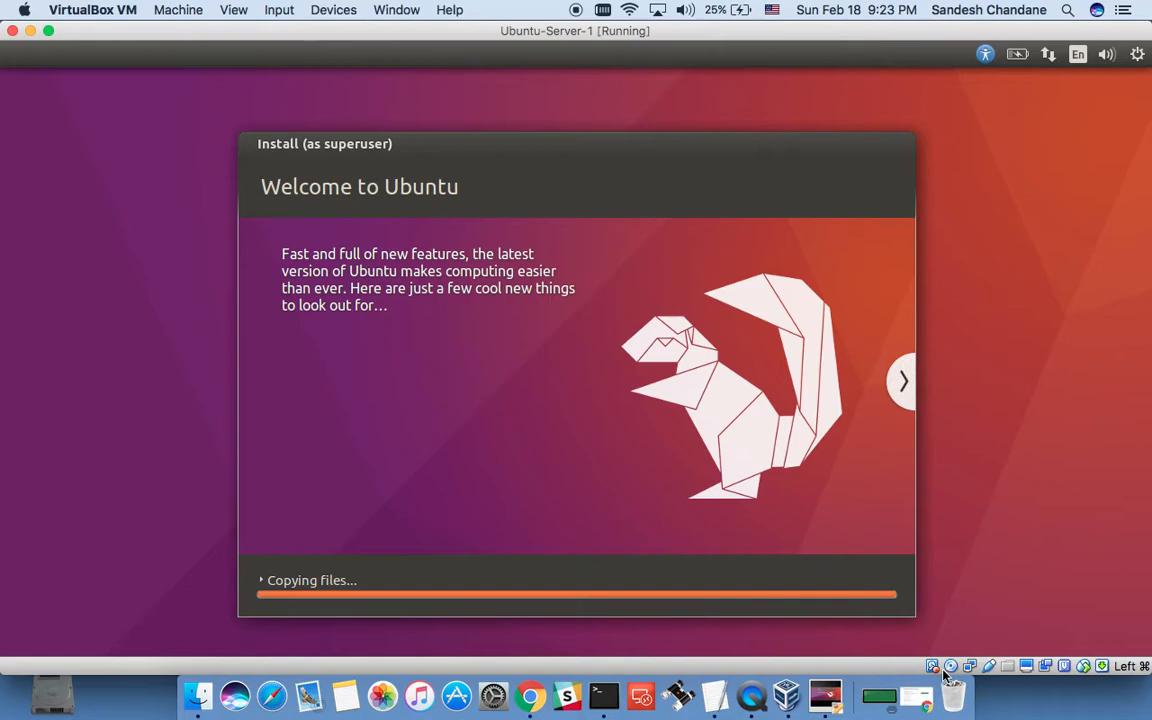
pyautogui.moveTo(953, 673)
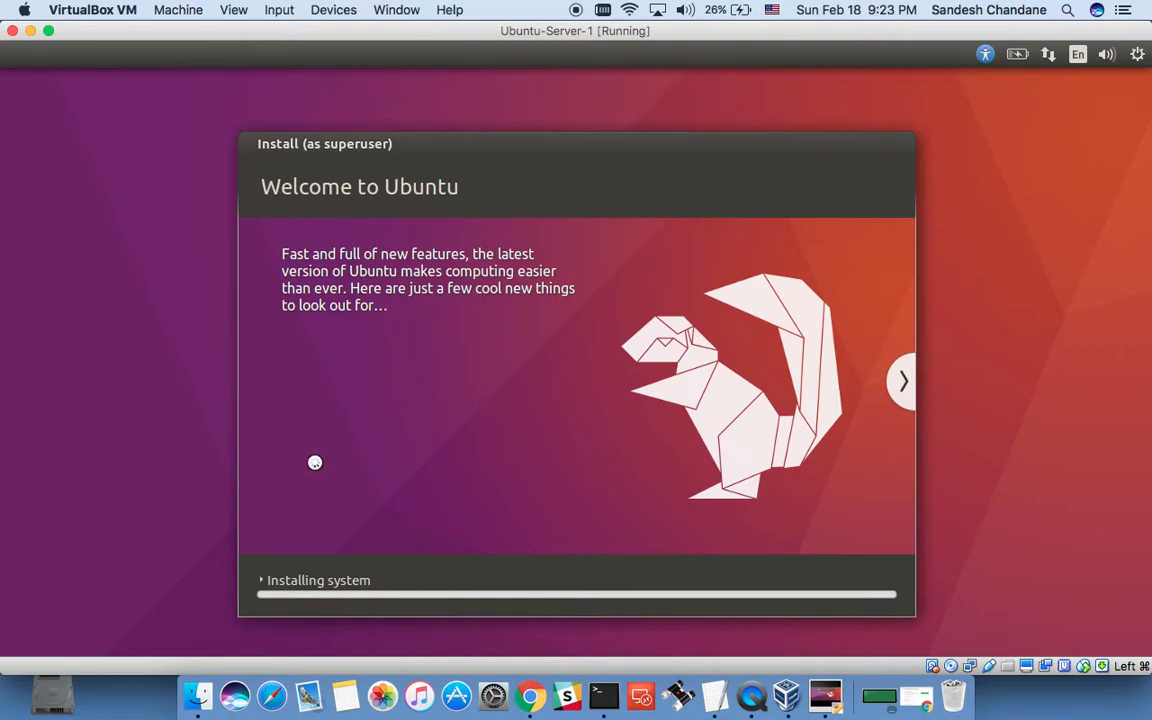
pyautogui.click(267, 580)
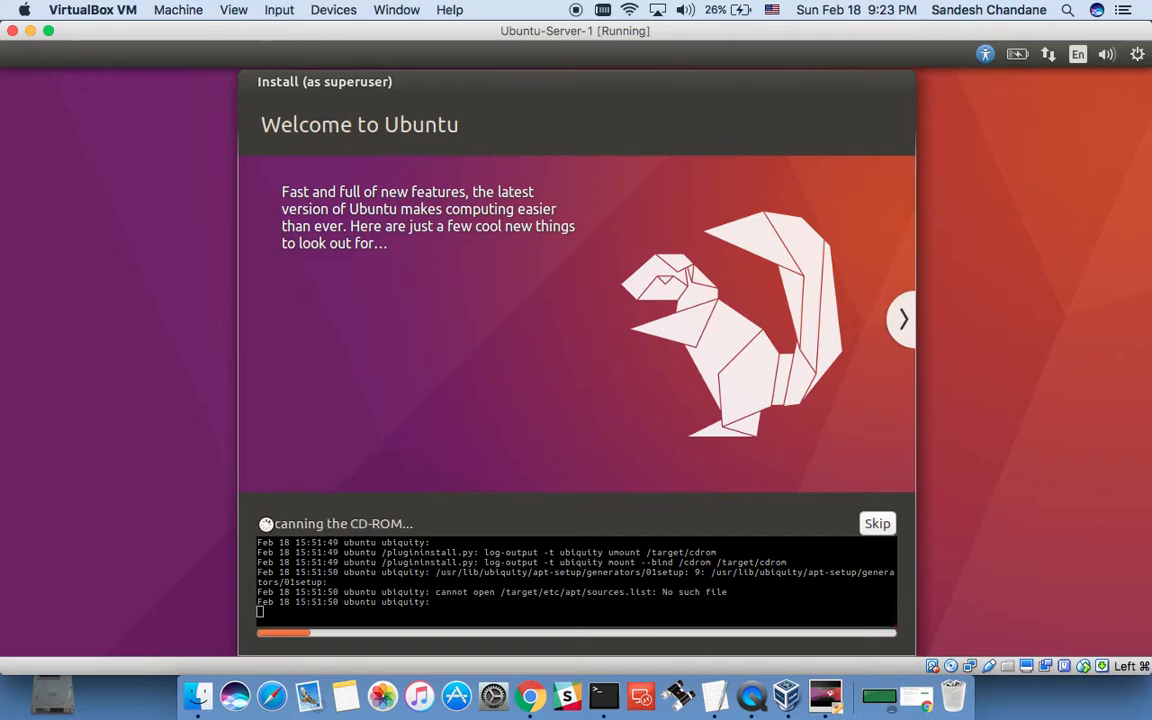
pyautogui.click(266, 524)
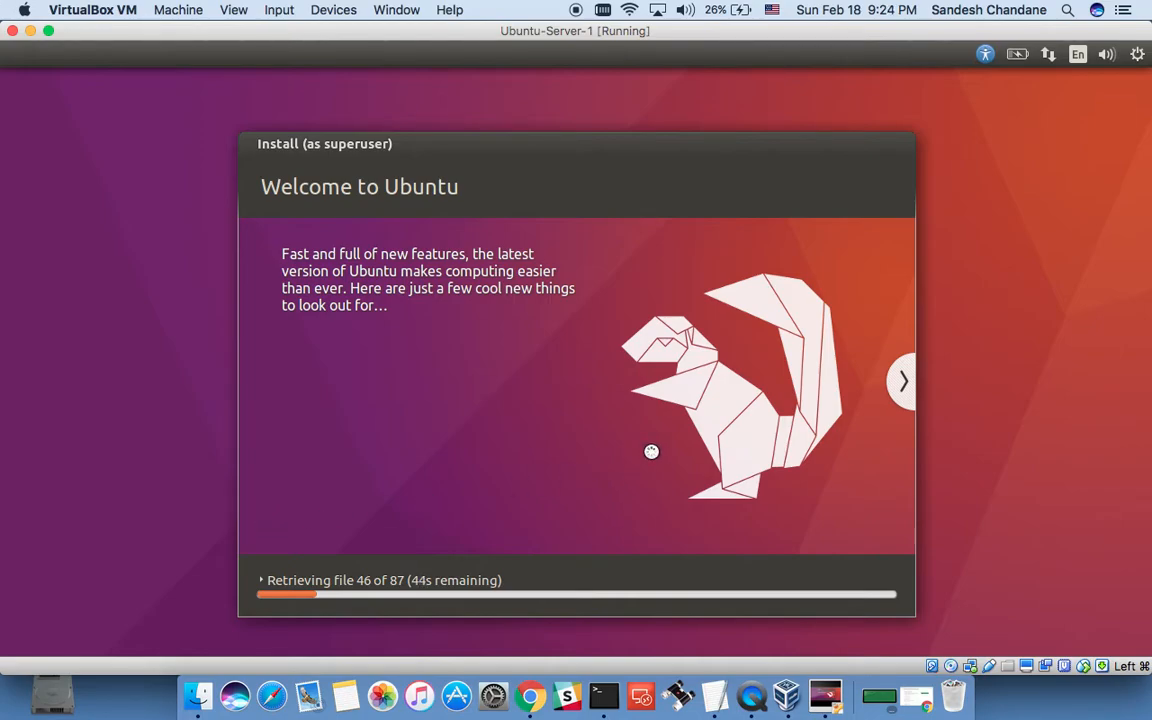
# Step: Switch to Oracle VM VirtualBox Manager, expand the Ubuntu-Server-1 preview, and minimize the running machine's window
pyautogui.click(790, 693)
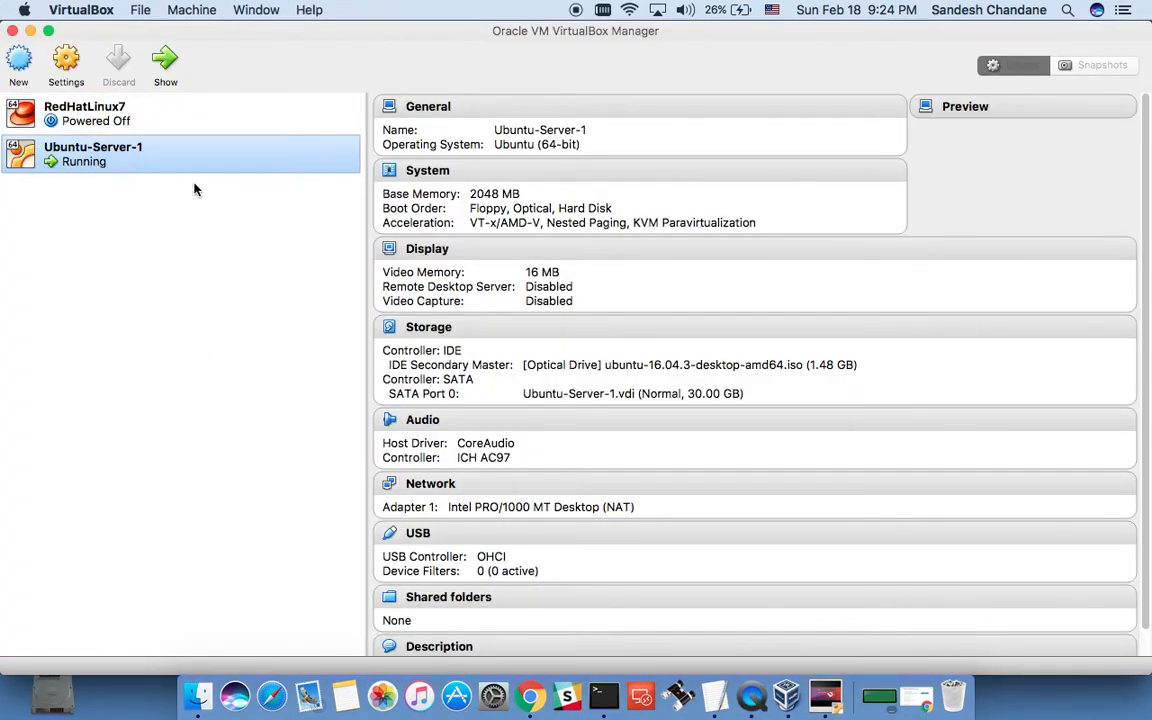
pyautogui.click(1120, 107)
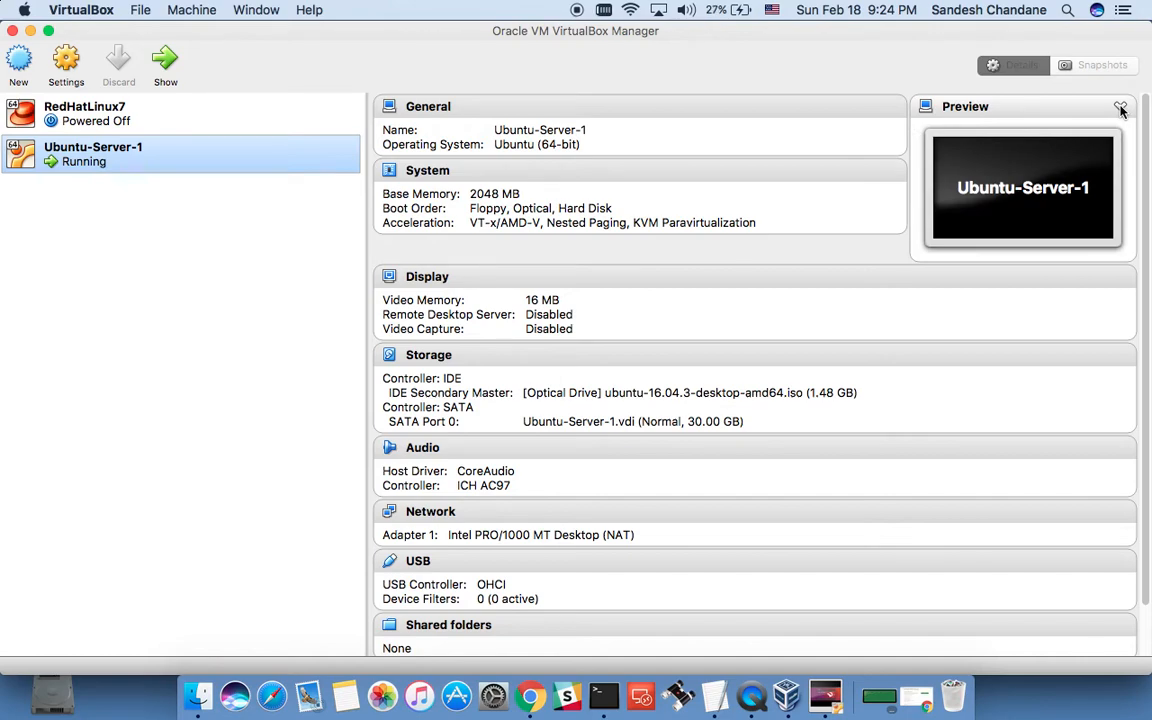
pyautogui.click(1120, 107)
pyautogui.click(1120, 107)
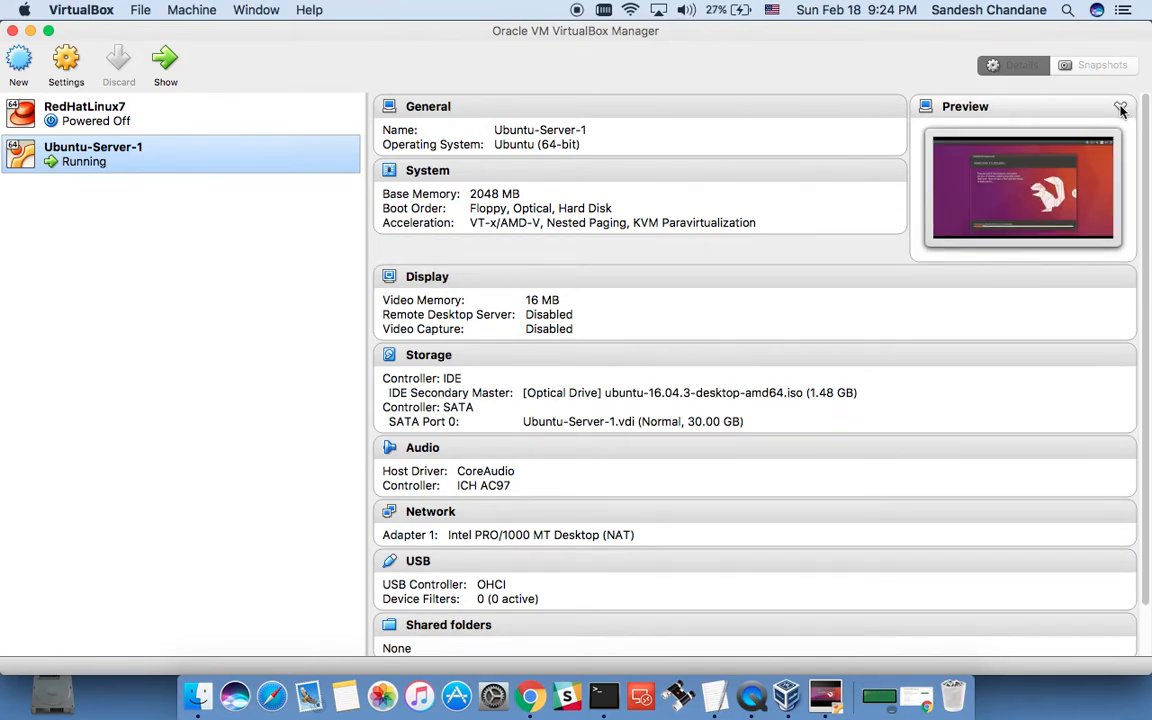
pyautogui.click(826, 695)
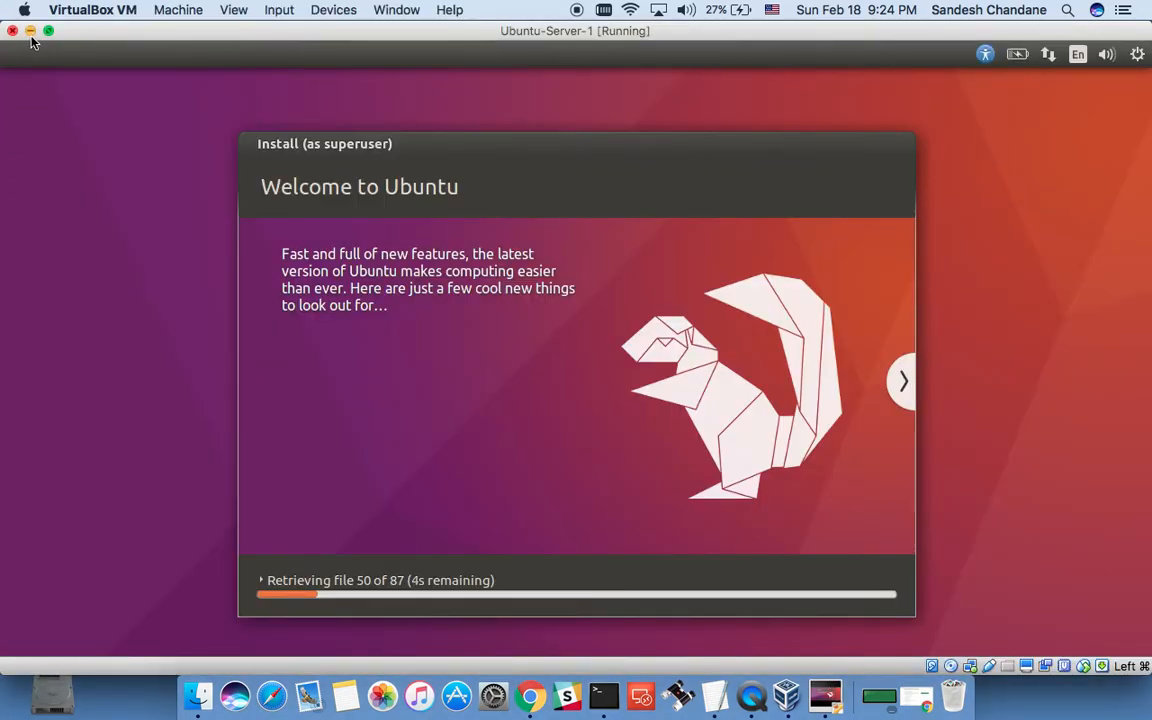
pyautogui.click(30, 31)
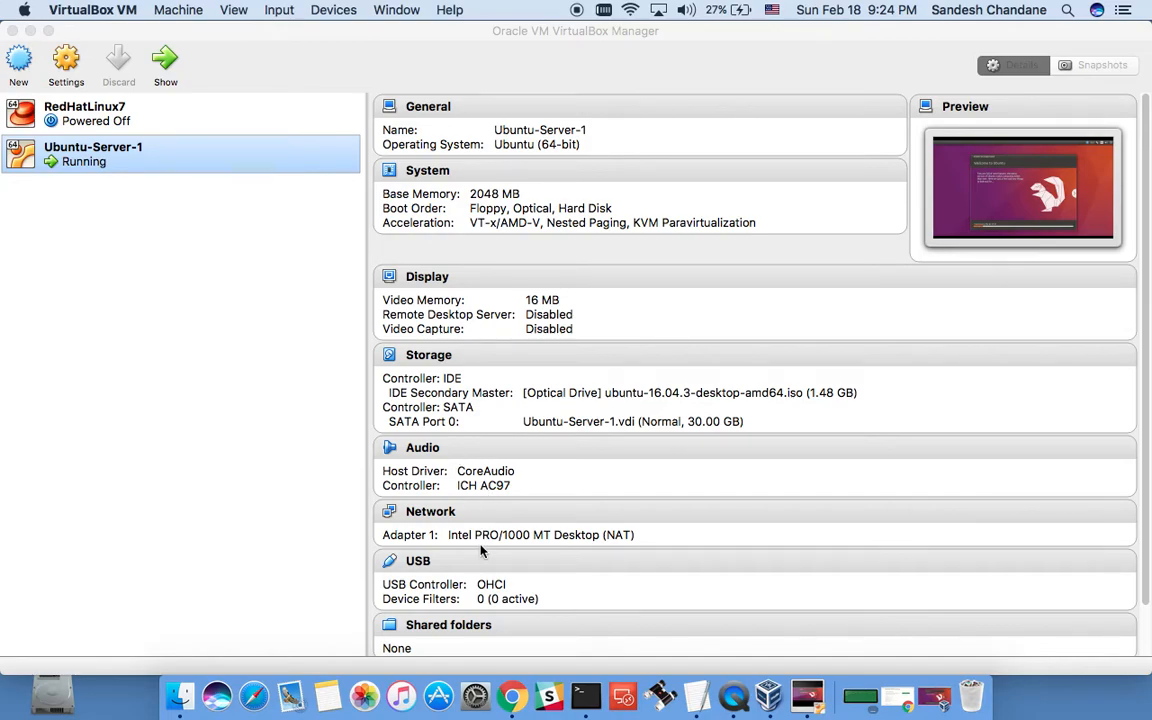
# Step: Look over the Ubuntu-Server-1 details and review its General settings, covering the basic, advanced, description and encryption options
pyautogui.scroll(-3, 478, 530)
pyautogui.scroll(3, 483, 558)
pyautogui.click(73, 78)
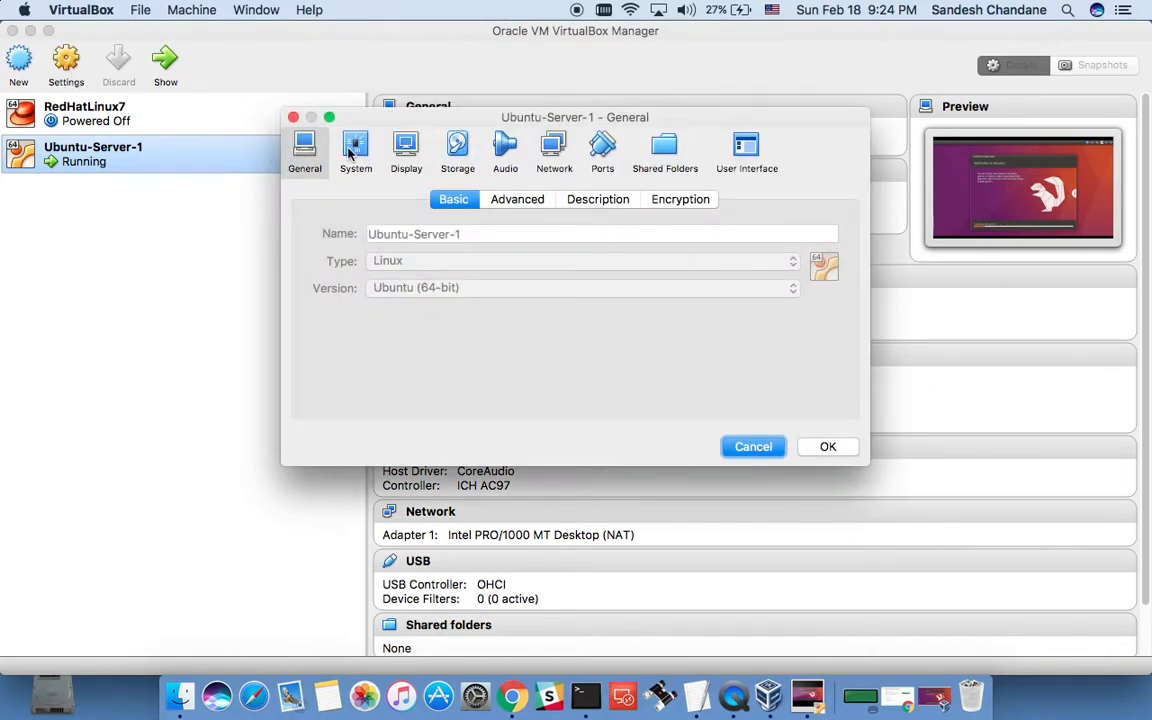
pyautogui.click(509, 200)
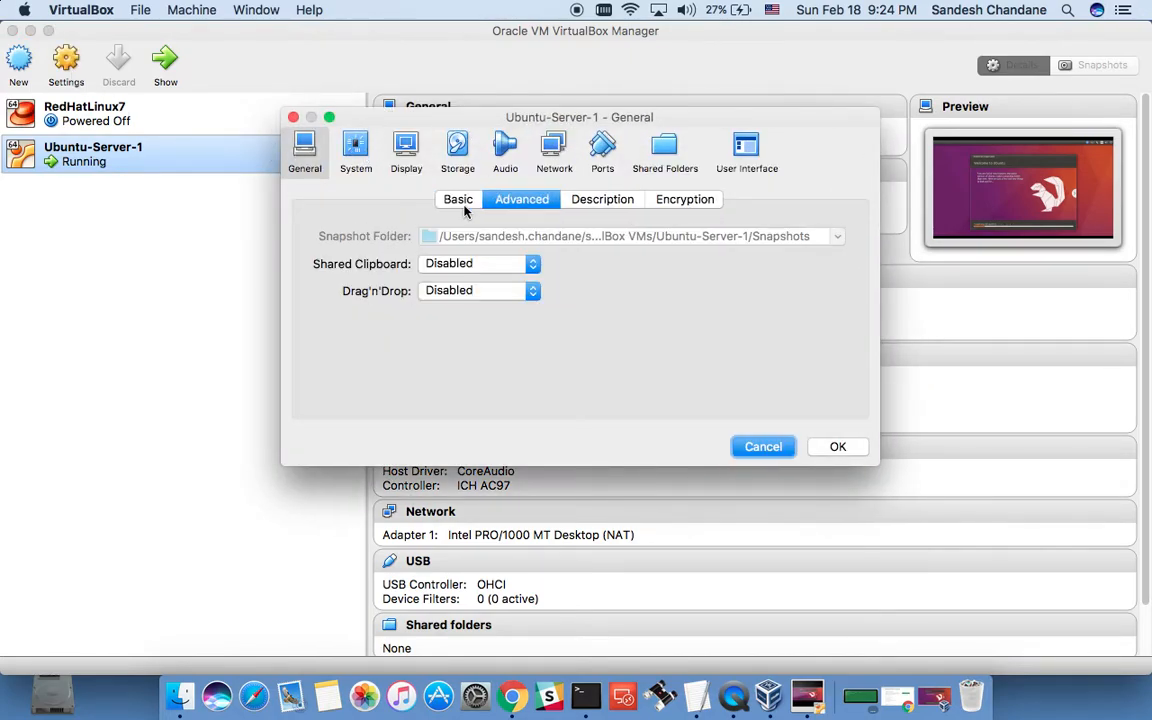
pyautogui.click(468, 209)
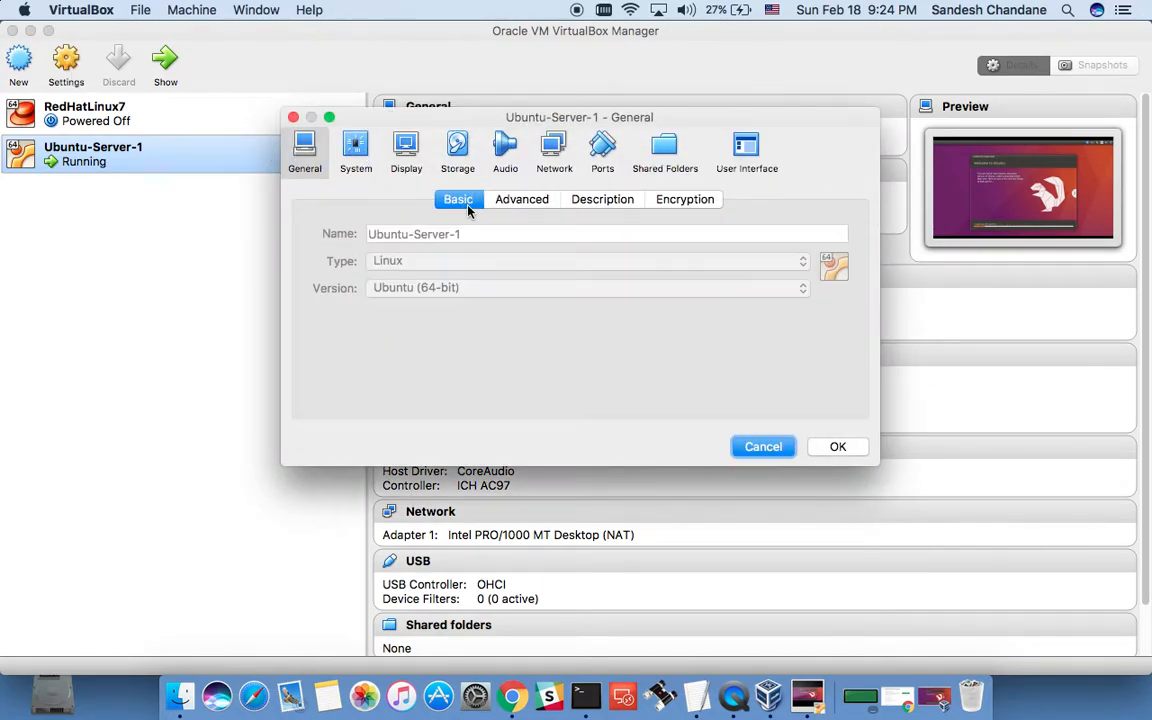
pyautogui.click(533, 201)
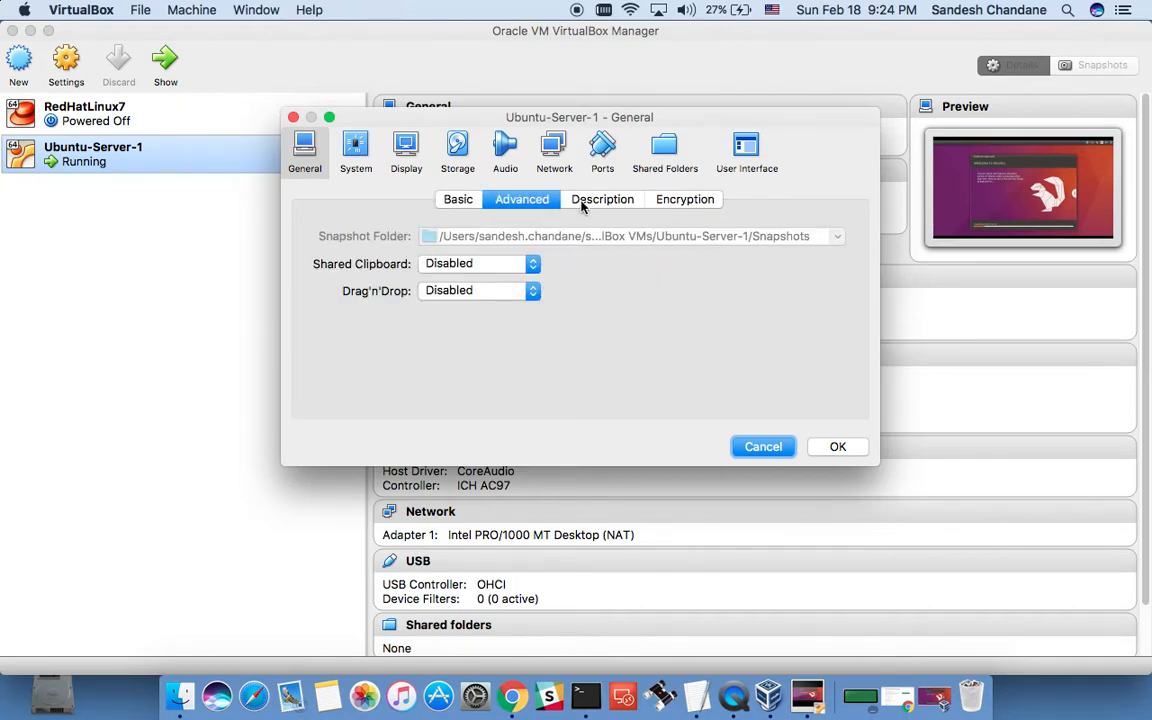
pyautogui.click(592, 200)
pyautogui.click(674, 198)
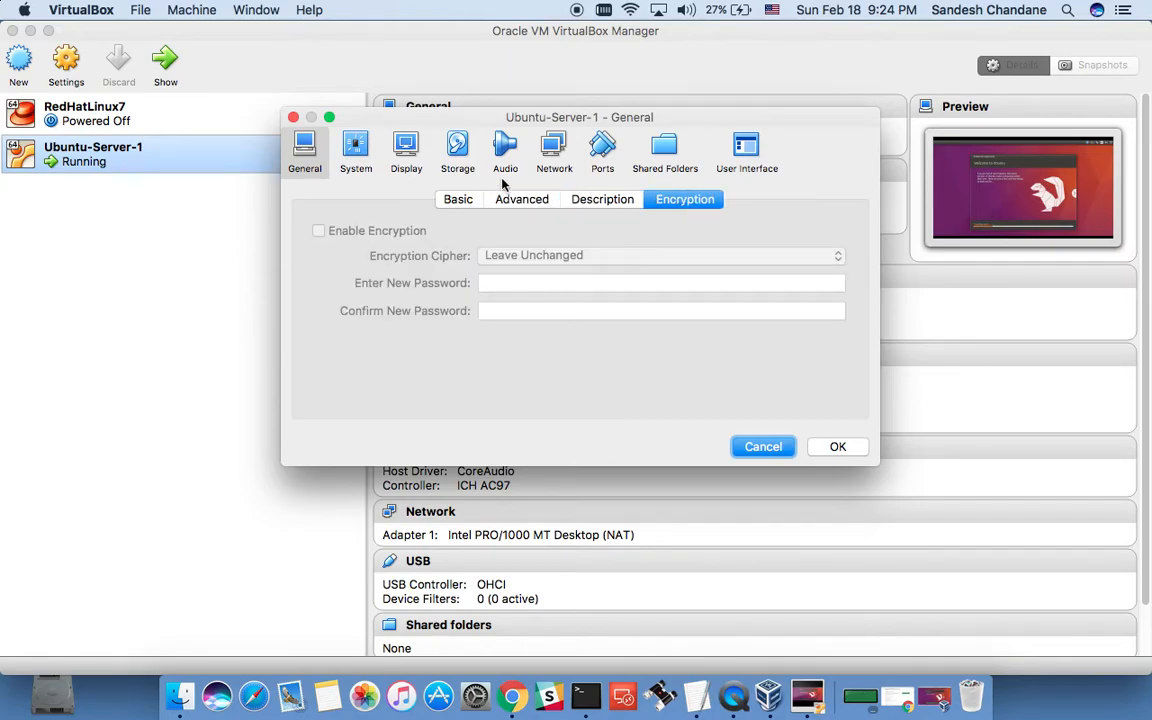
# Step: Review the virtual machine's System settings for processor, acceleration and motherboard
pyautogui.click(352, 148)
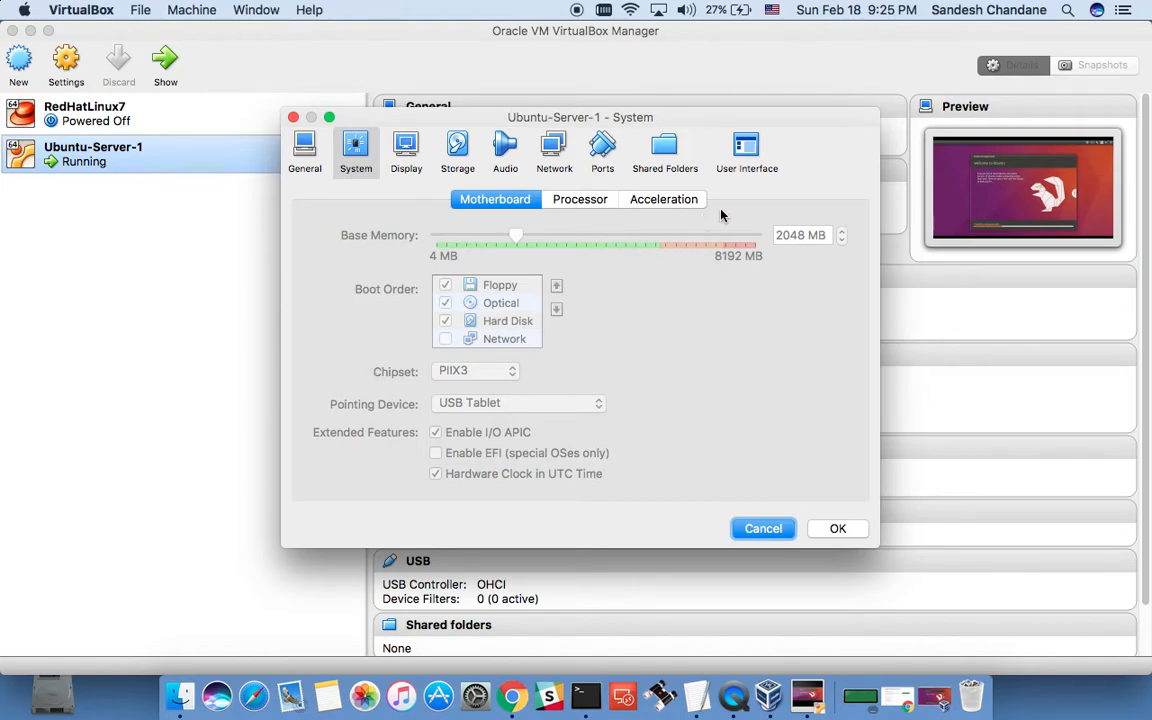
pyautogui.click(598, 199)
pyautogui.click(649, 201)
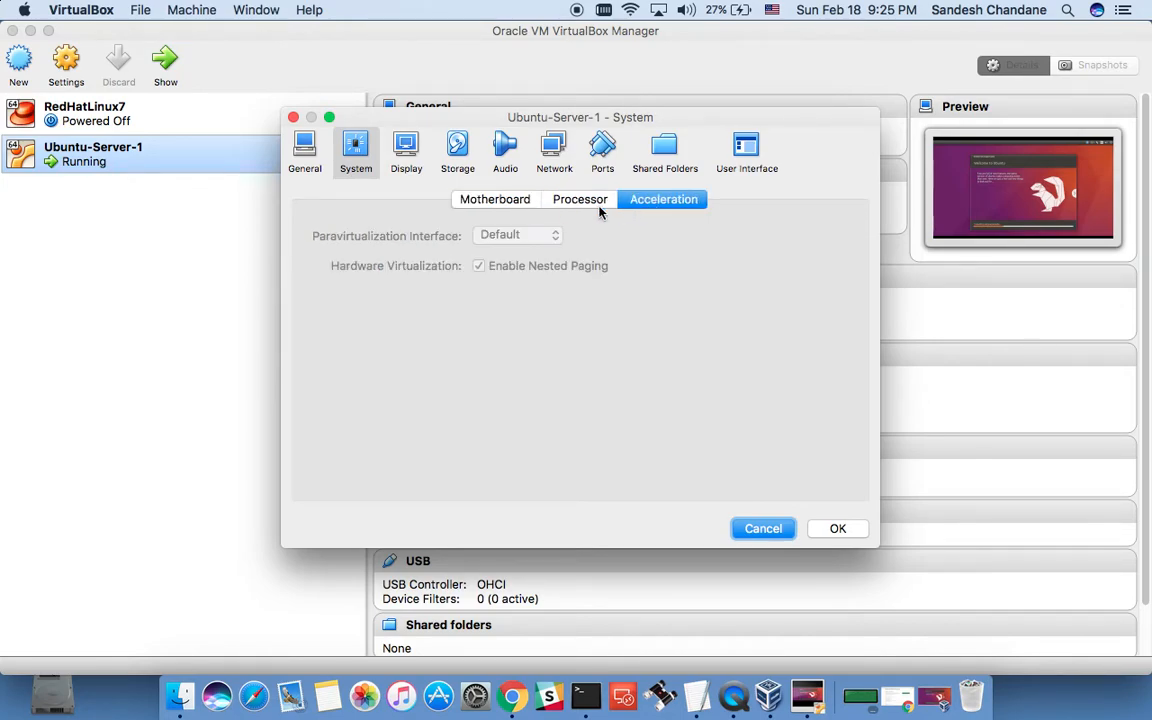
pyautogui.click(476, 199)
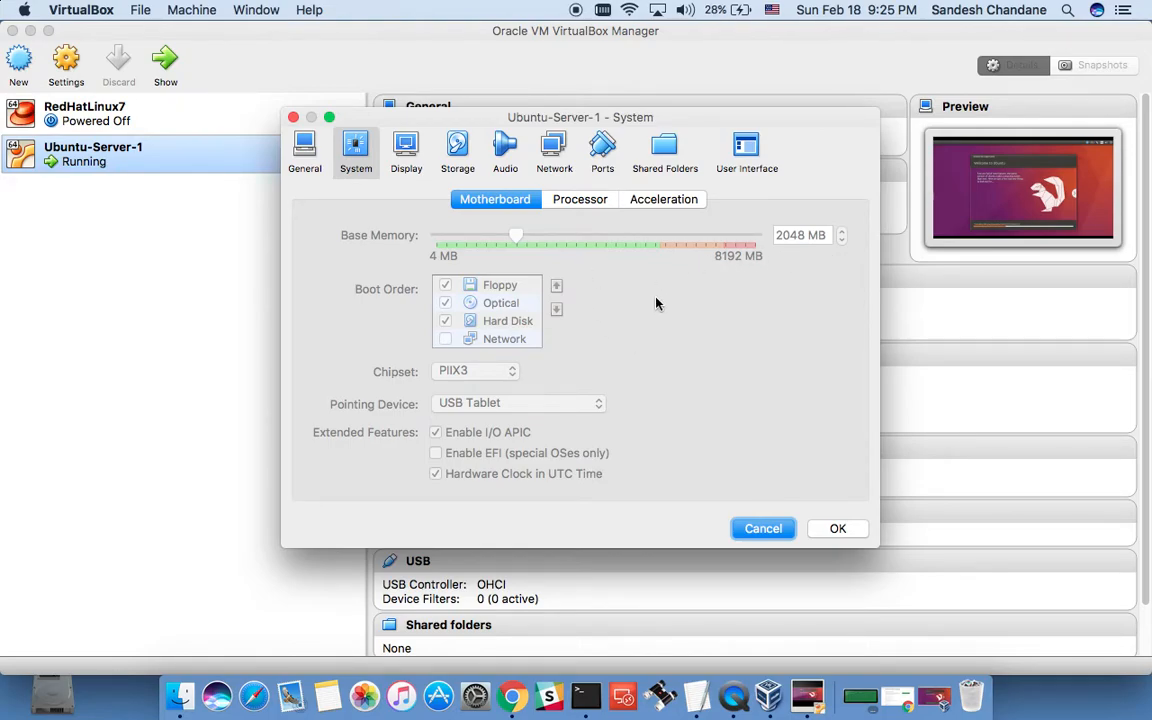
# Step: Review the virtual machine's Display screen settings and the attributes of its IDE and SATA storage controllers
pyautogui.click(400, 160)
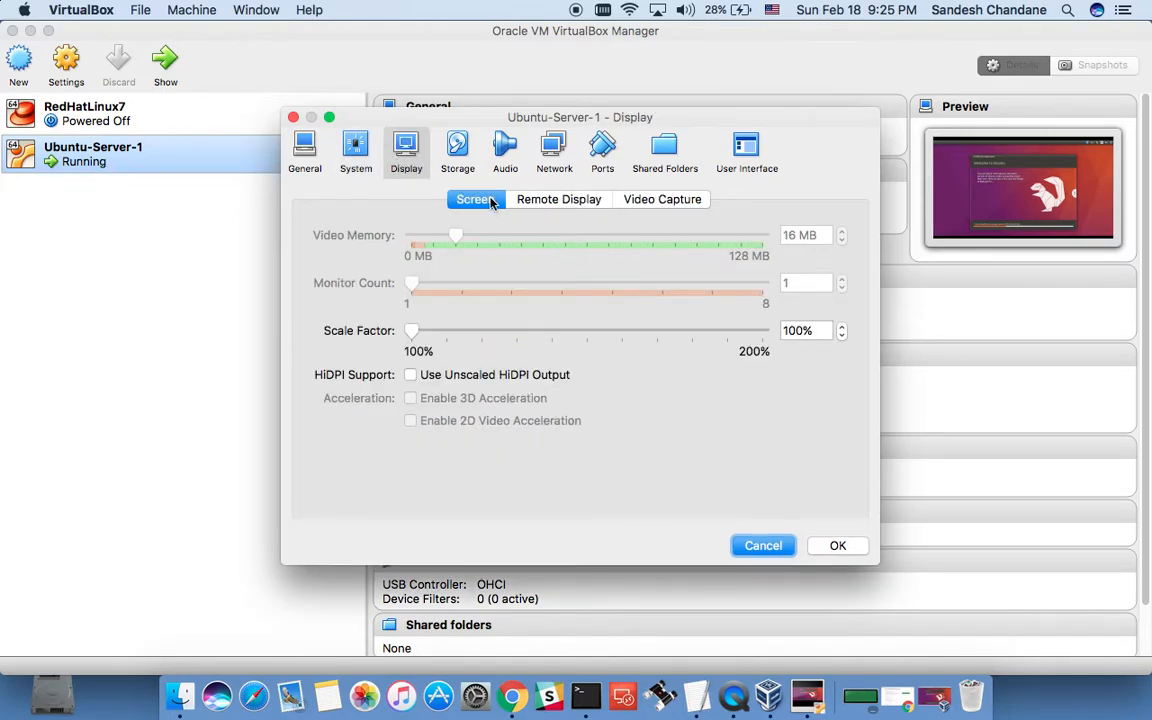
pyautogui.click(450, 152)
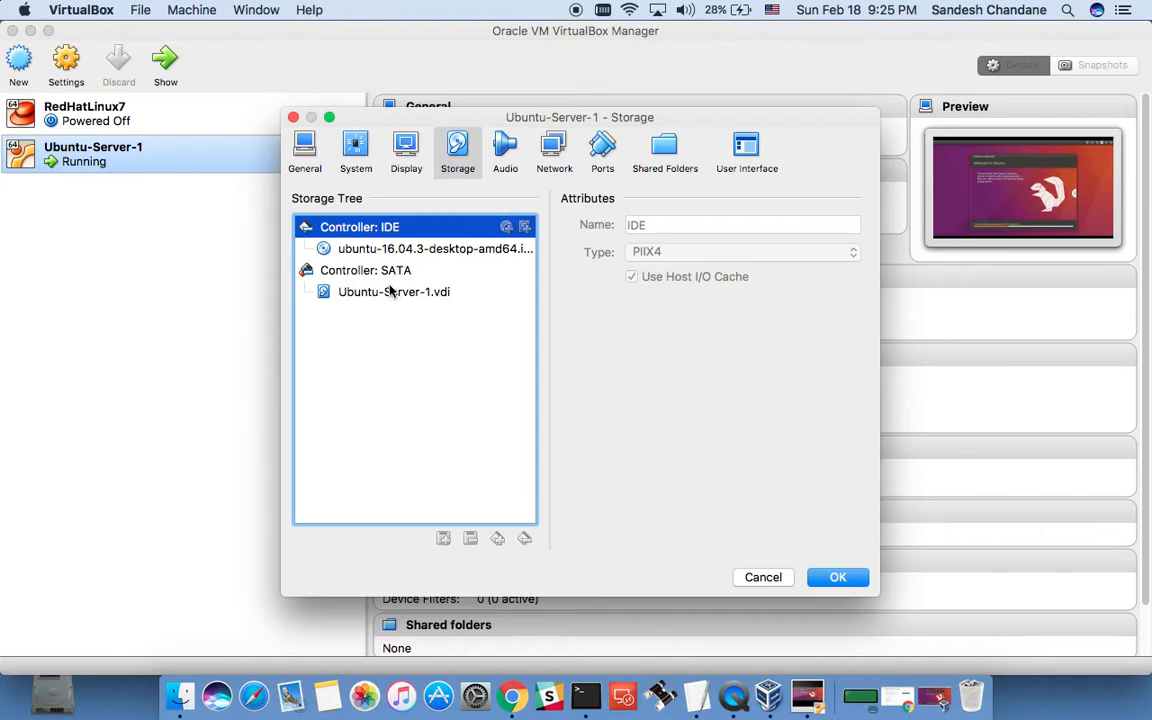
pyautogui.click(350, 268)
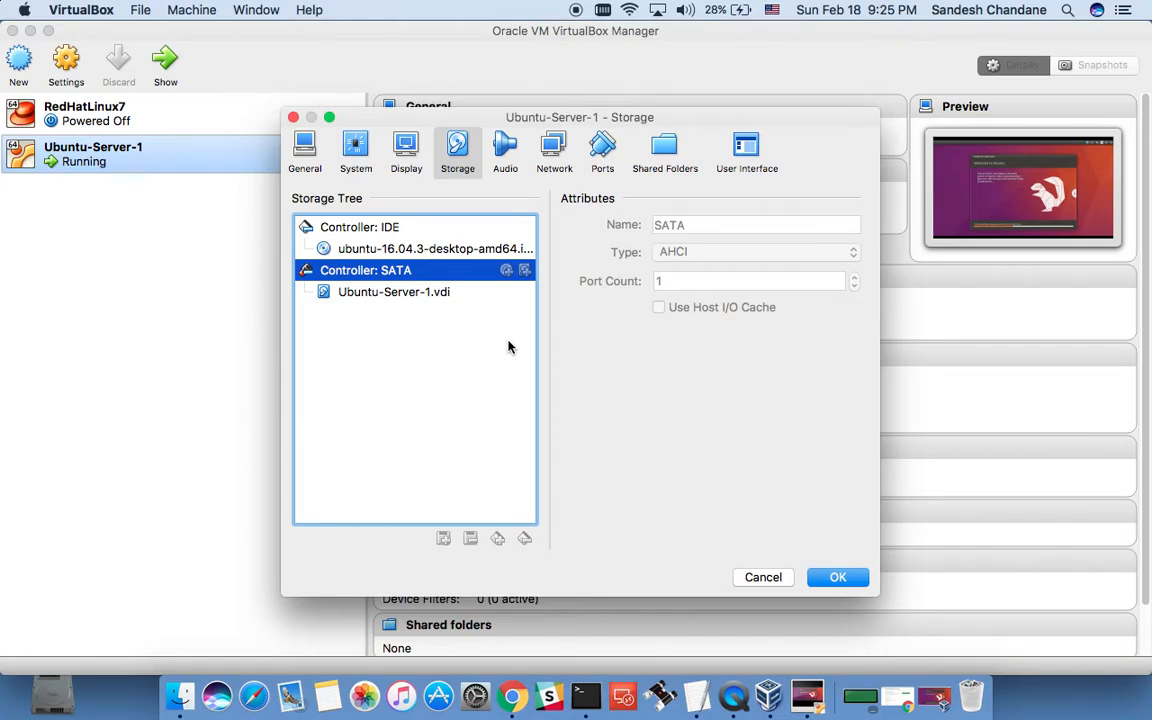
# Step: Review the audio settings, Adapter 1's network attachment options, and the ports and shared folders settings, keeping NAT
pyautogui.click(505, 155)
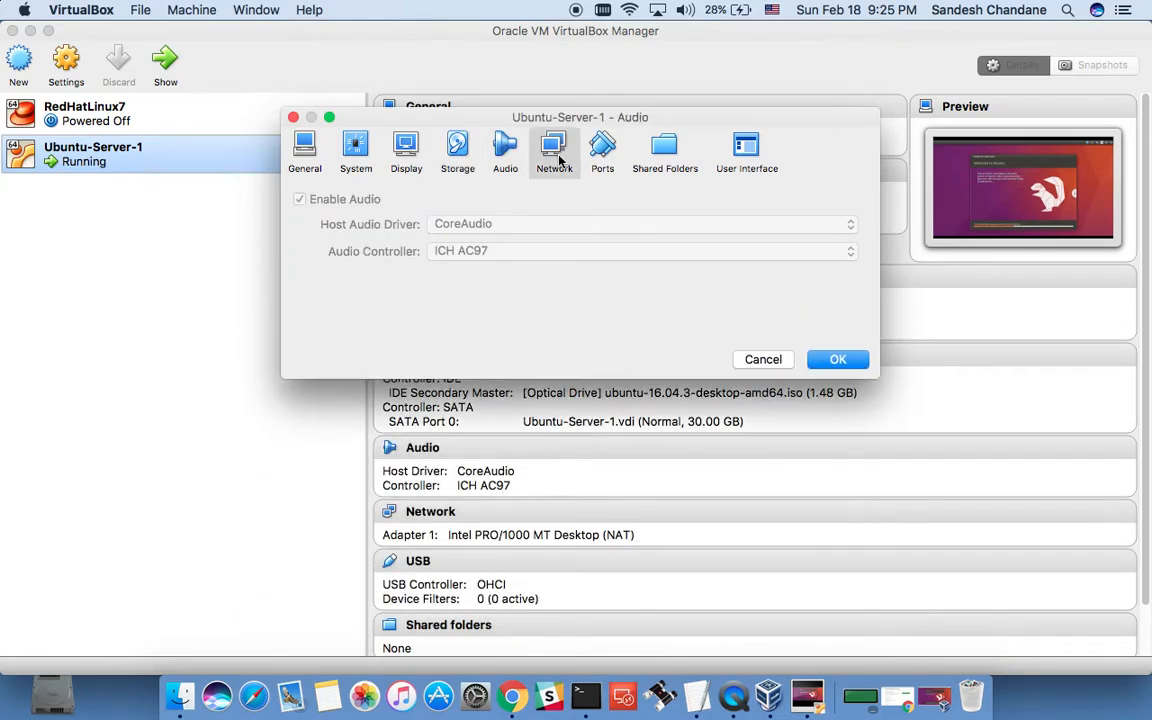
pyautogui.click(558, 158)
pyautogui.click(549, 257)
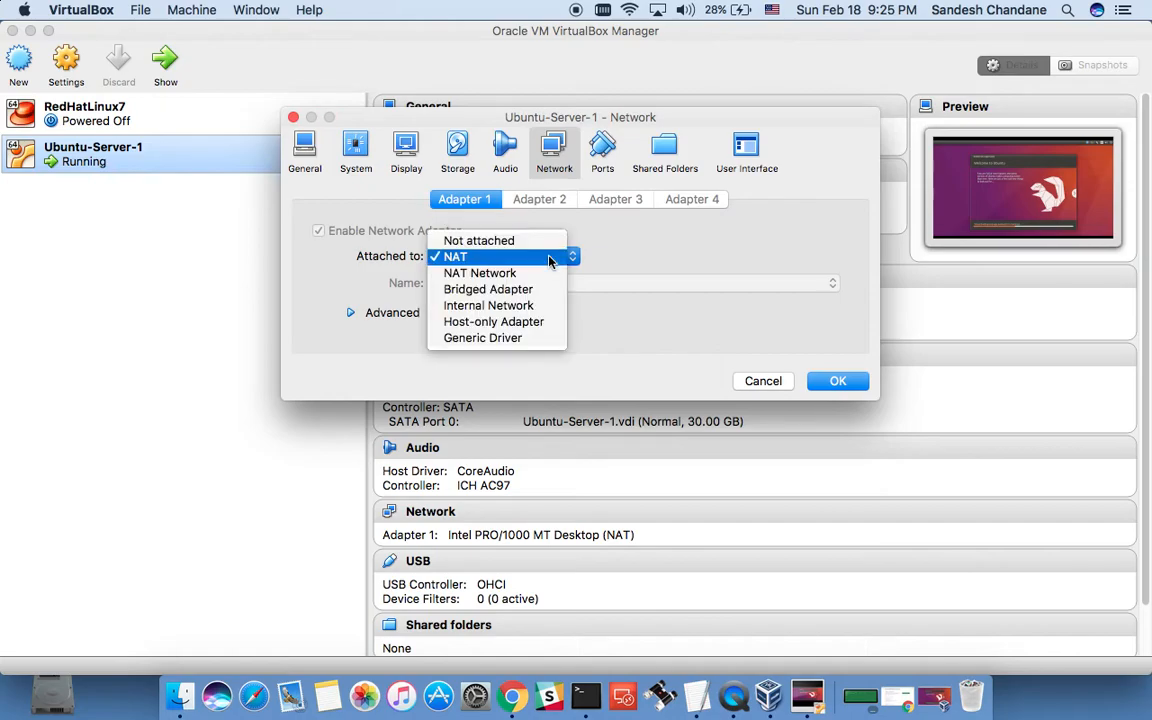
pyautogui.click(638, 262)
pyautogui.click(600, 152)
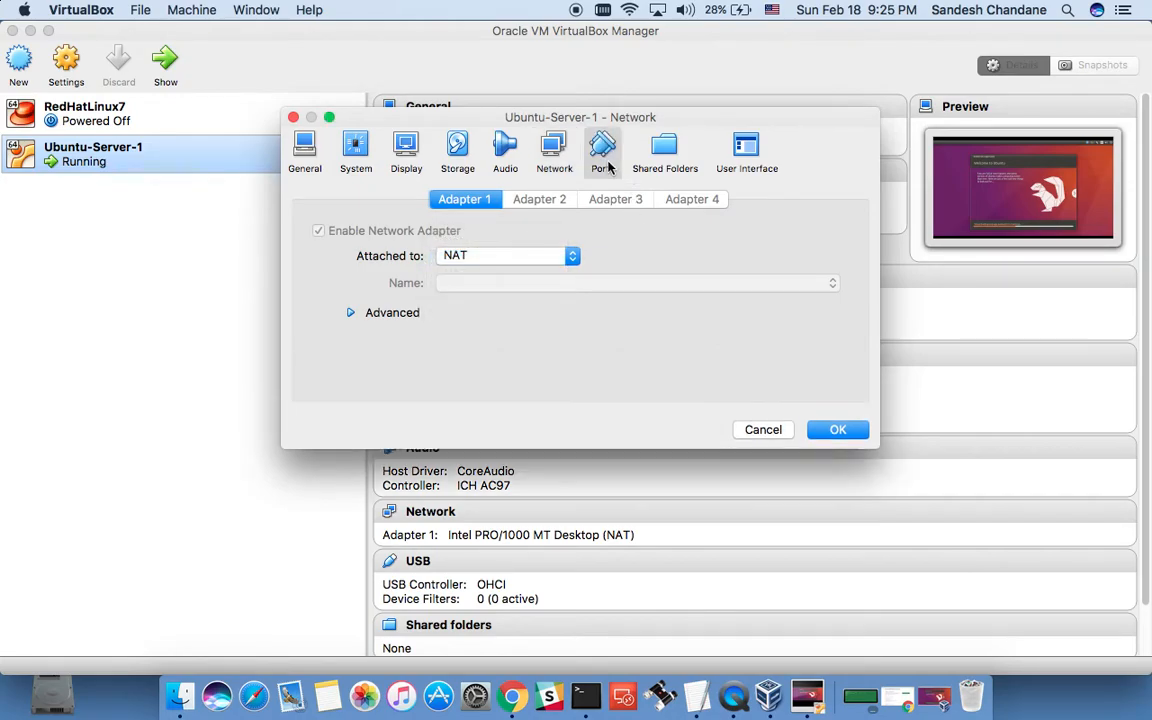
pyautogui.click(660, 160)
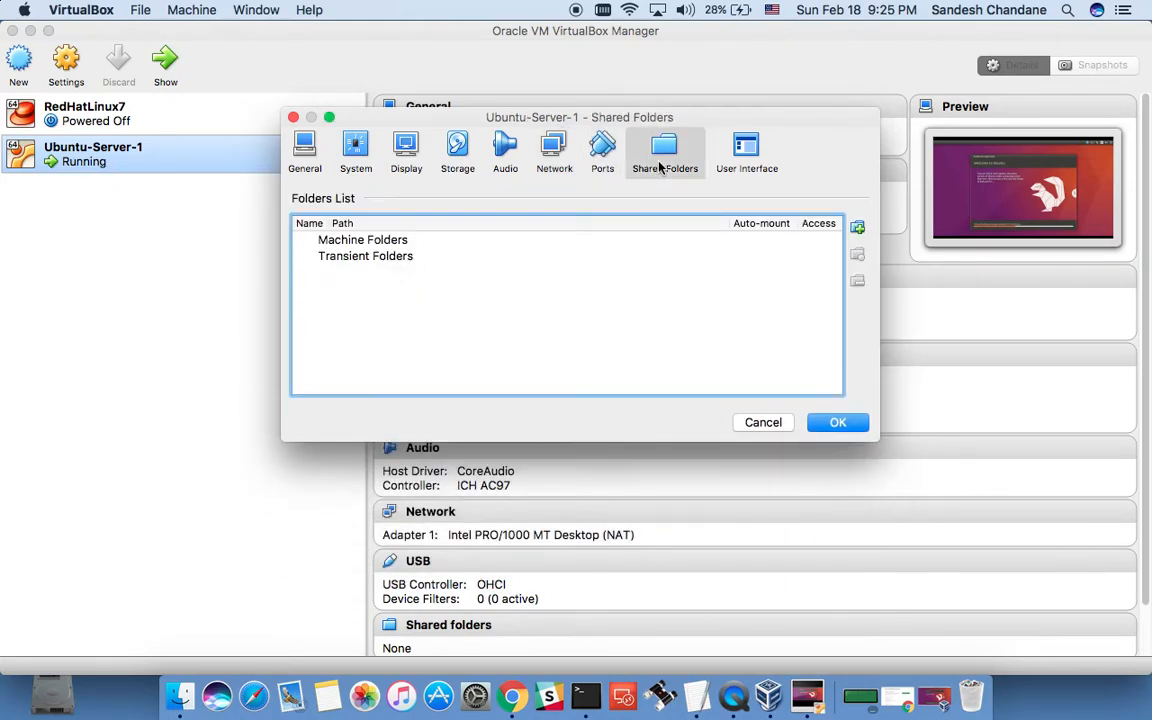
# Step: Review the User Interface and General encryption settings, close the settings, and return to the Ubuntu-Server-1 installer
pyautogui.click(740, 160)
pyautogui.click(304, 155)
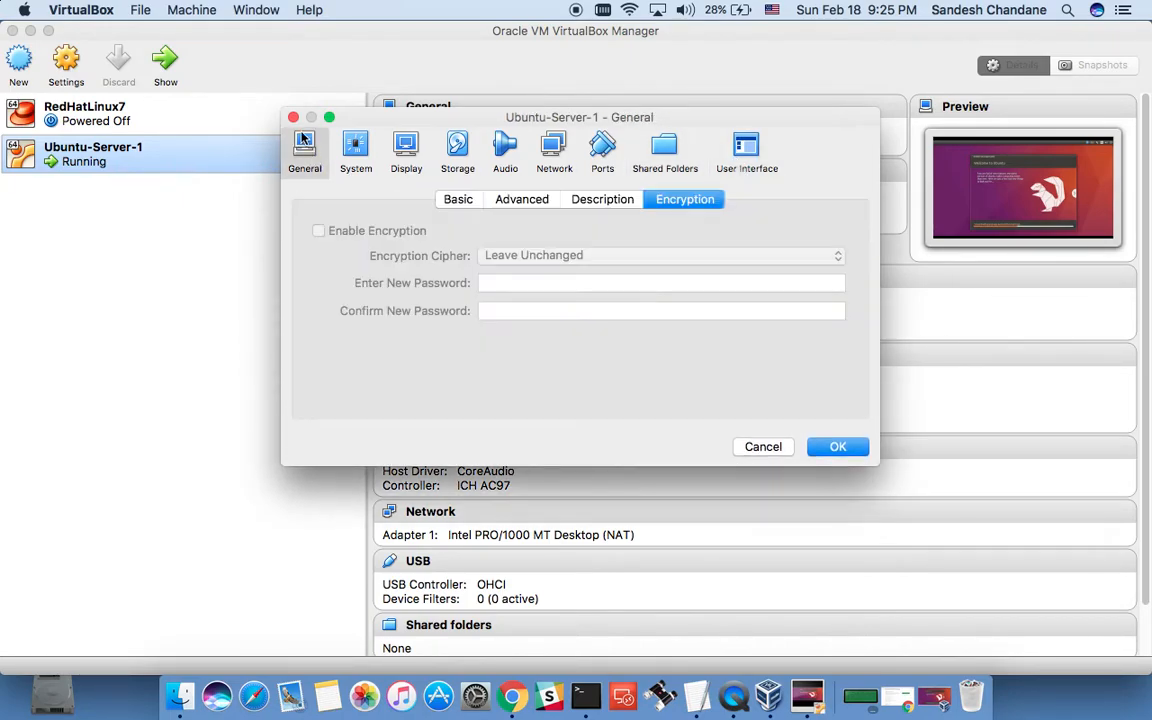
pyautogui.click(293, 118)
pyautogui.click(812, 712)
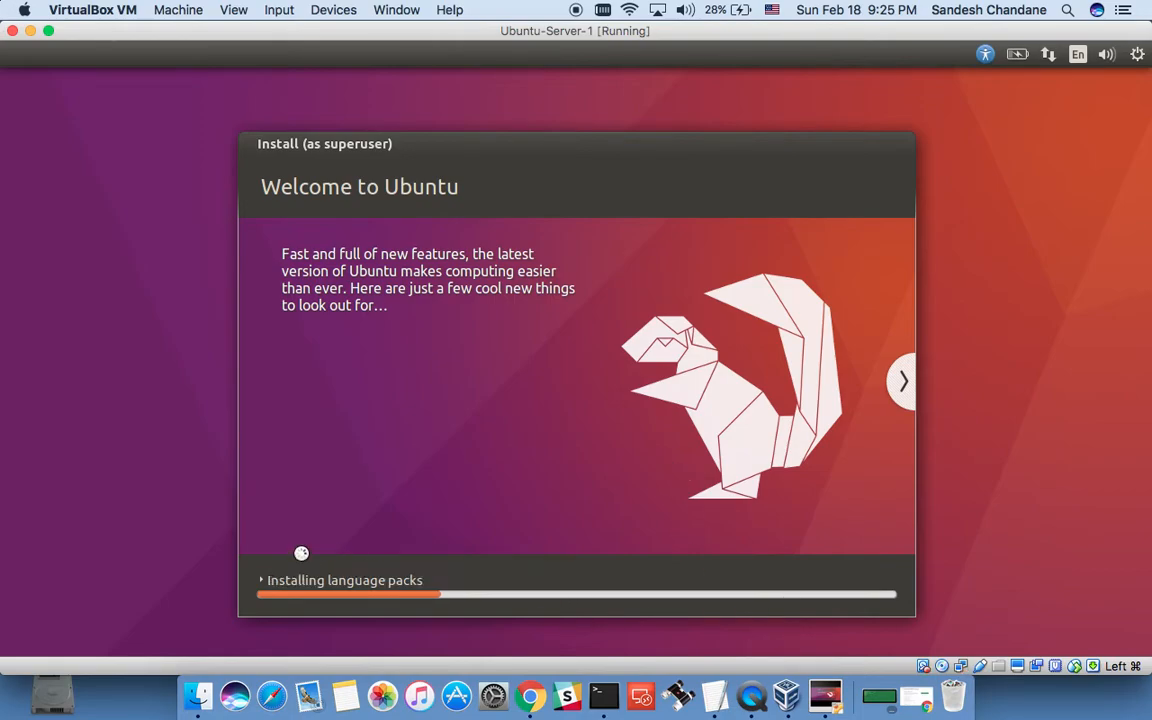
# Step: Turn off the host Mac's Wi-Fi while the installer is installing language packs
pyautogui.click(630, 12)
pyautogui.click(648, 20)
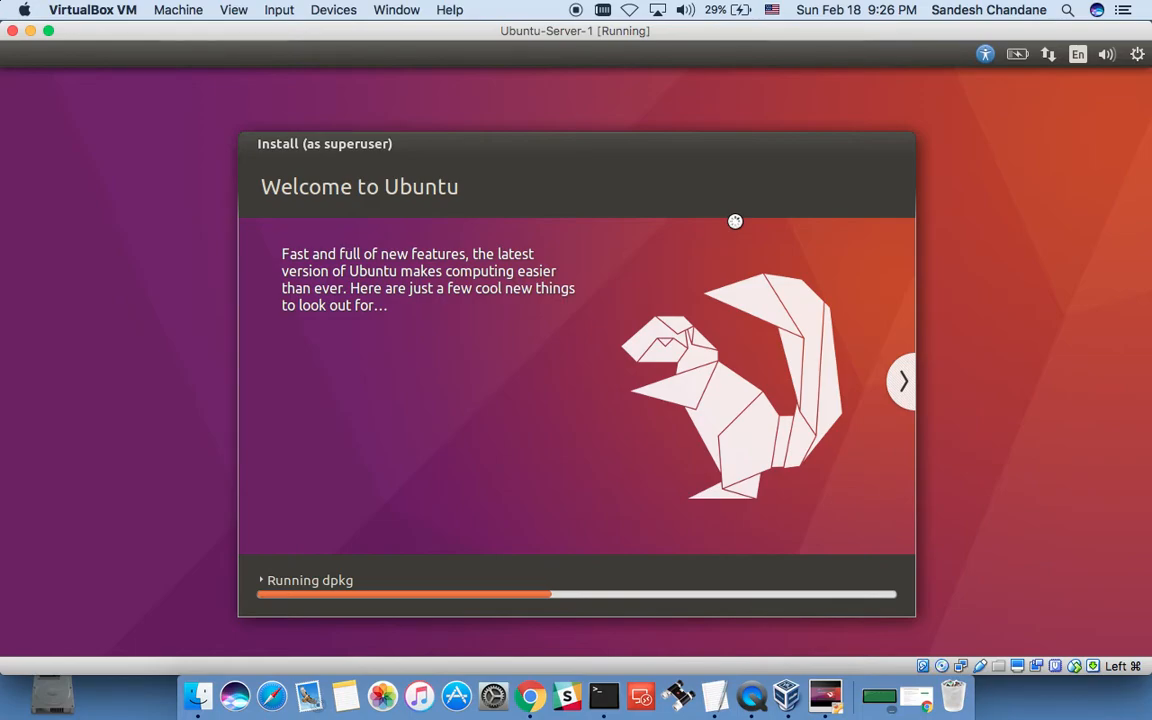
# Step: Browse the installer's feature slides, checking the Ubuntu-Server-1 details in the VirtualBox Manager in between
pyautogui.click(900, 381)
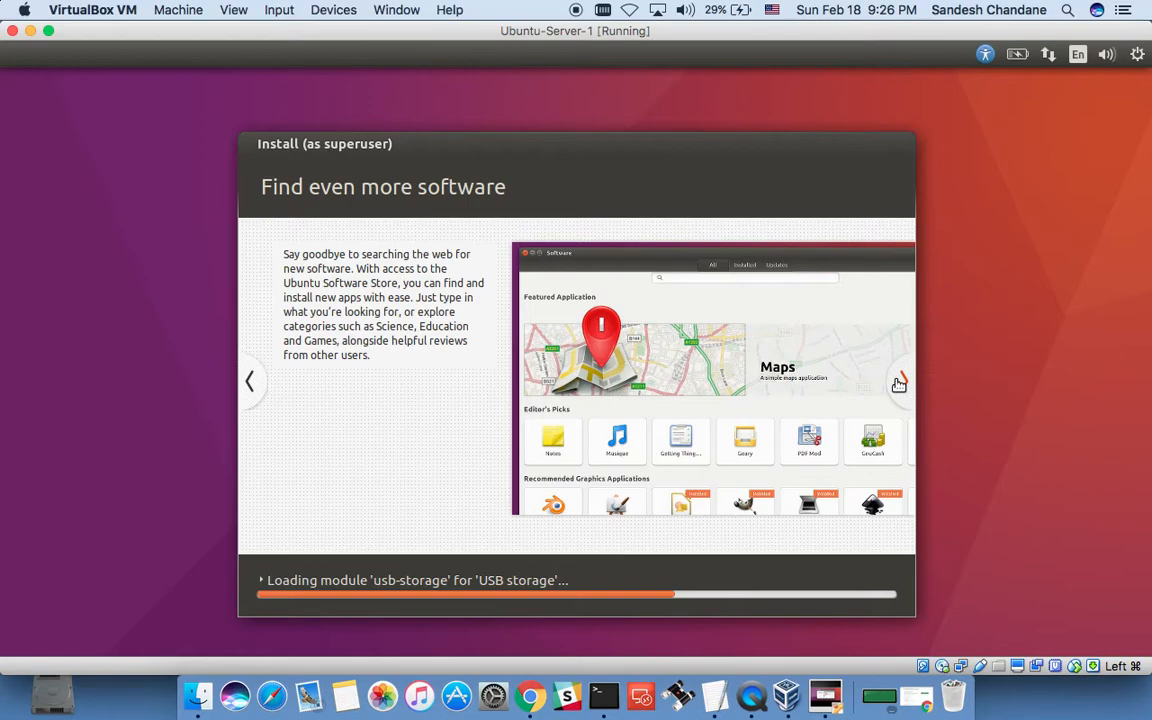
pyautogui.click(899, 383)
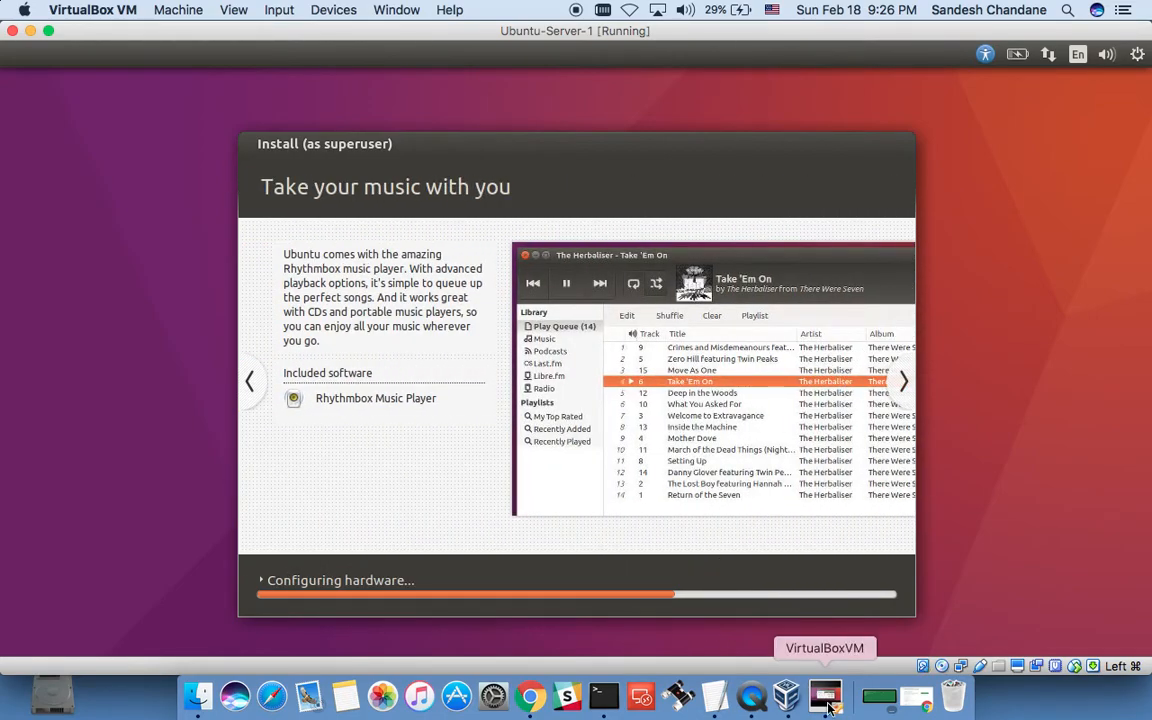
pyautogui.click(787, 698)
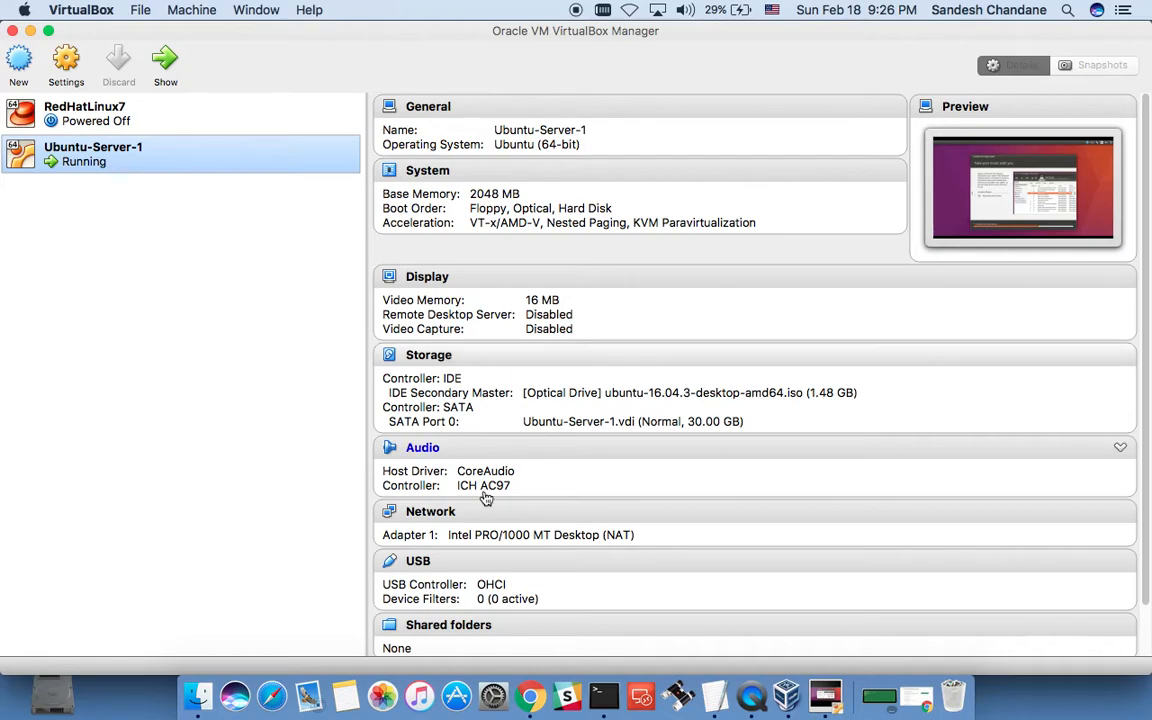
pyautogui.click(822, 698)
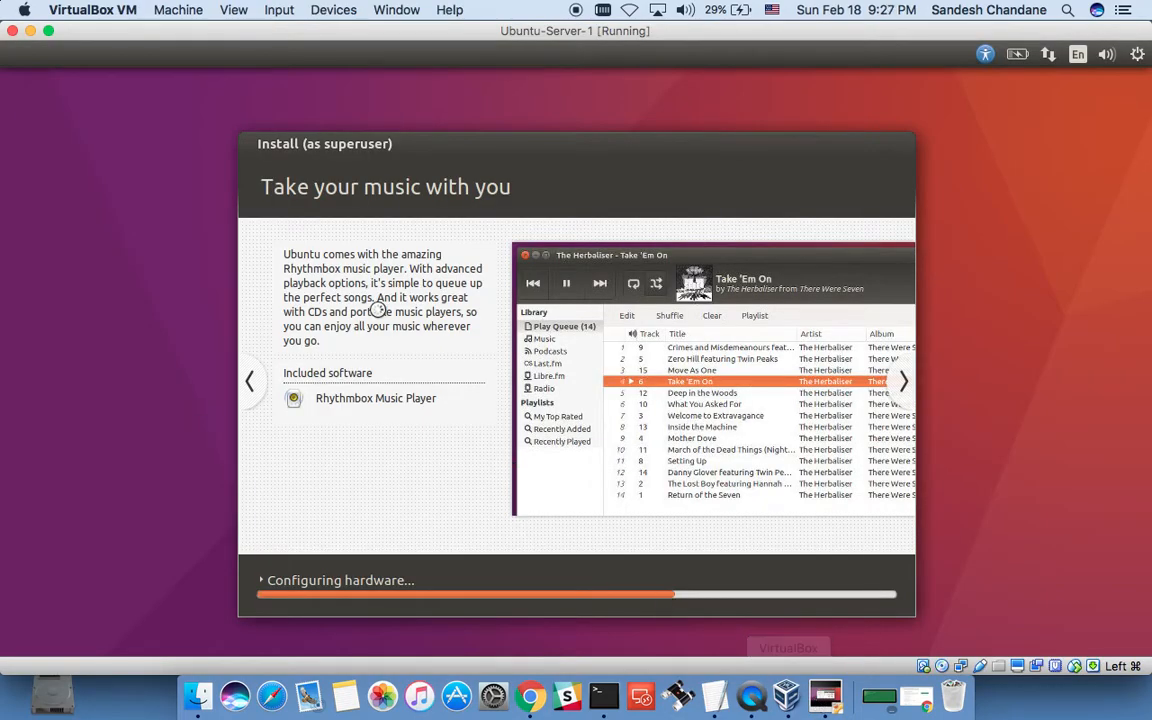
pyautogui.click(253, 386)
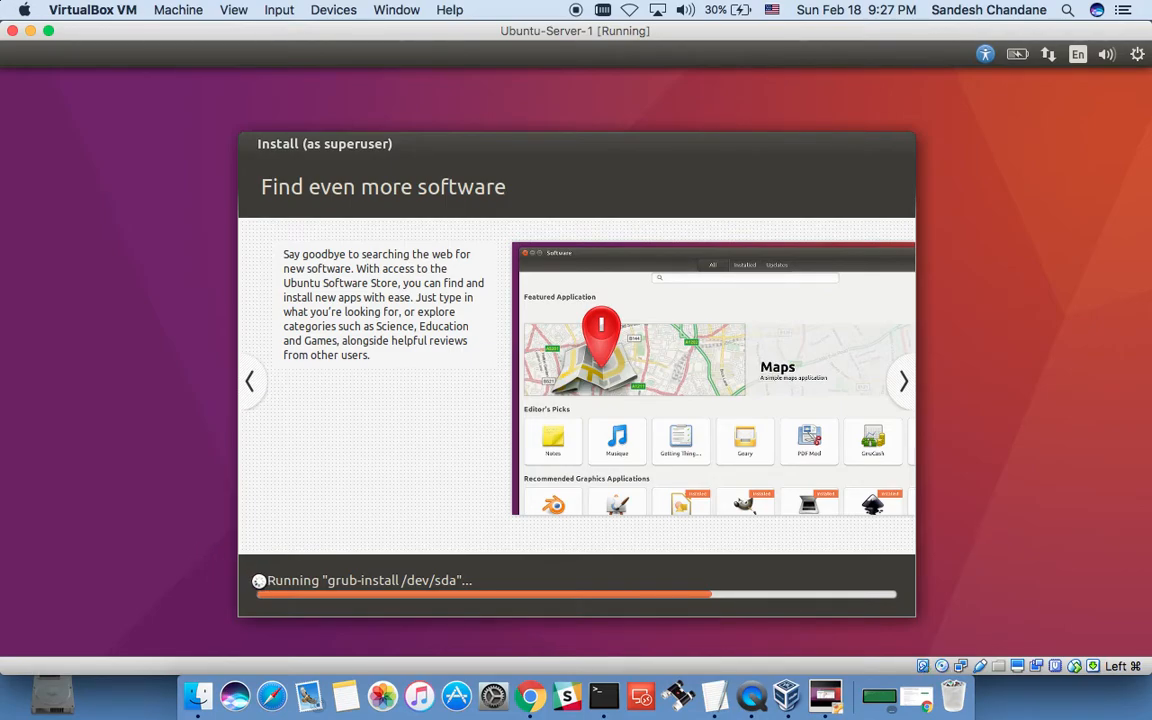
# Step: Look at the installer's detailed log, collapse it, and view the virtual machine's close options, cancelling to keep it running
pyautogui.click(260, 580)
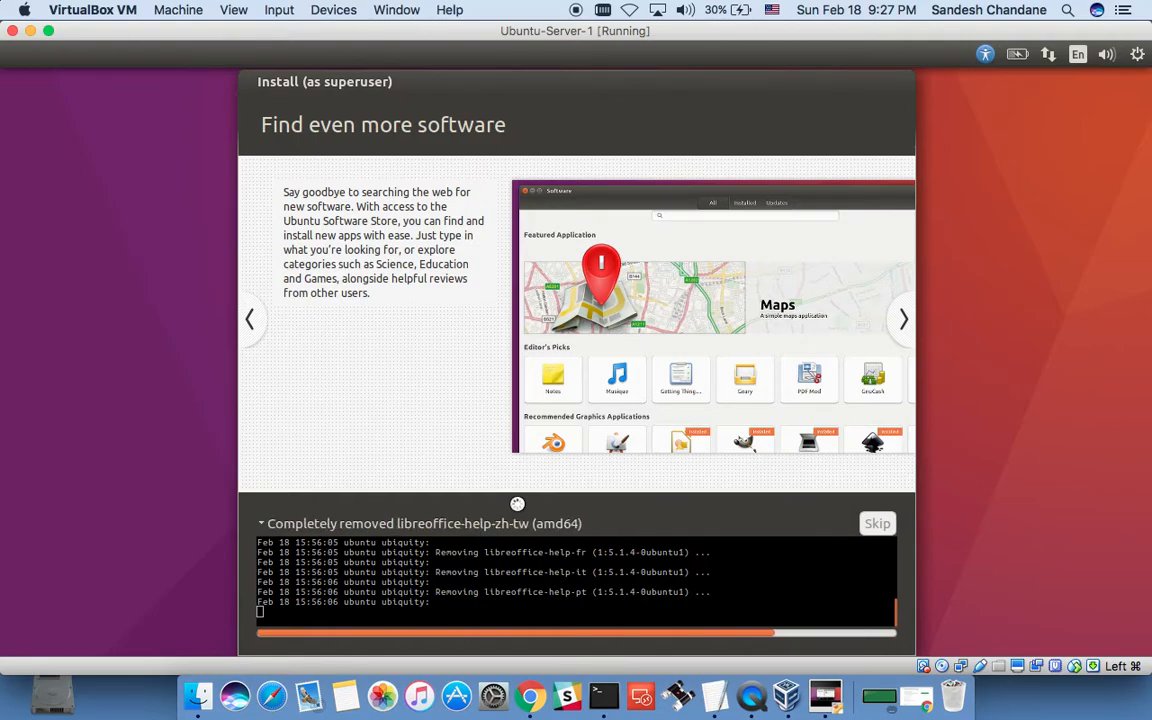
pyautogui.click(266, 522)
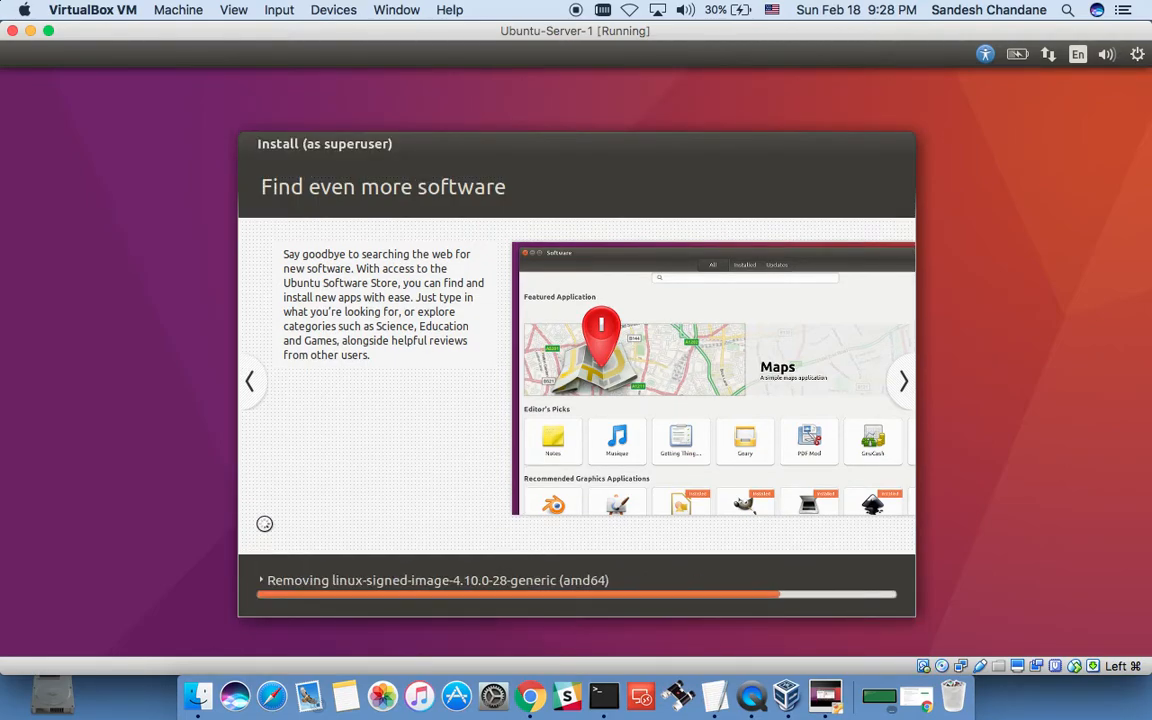
pyautogui.click(12, 31)
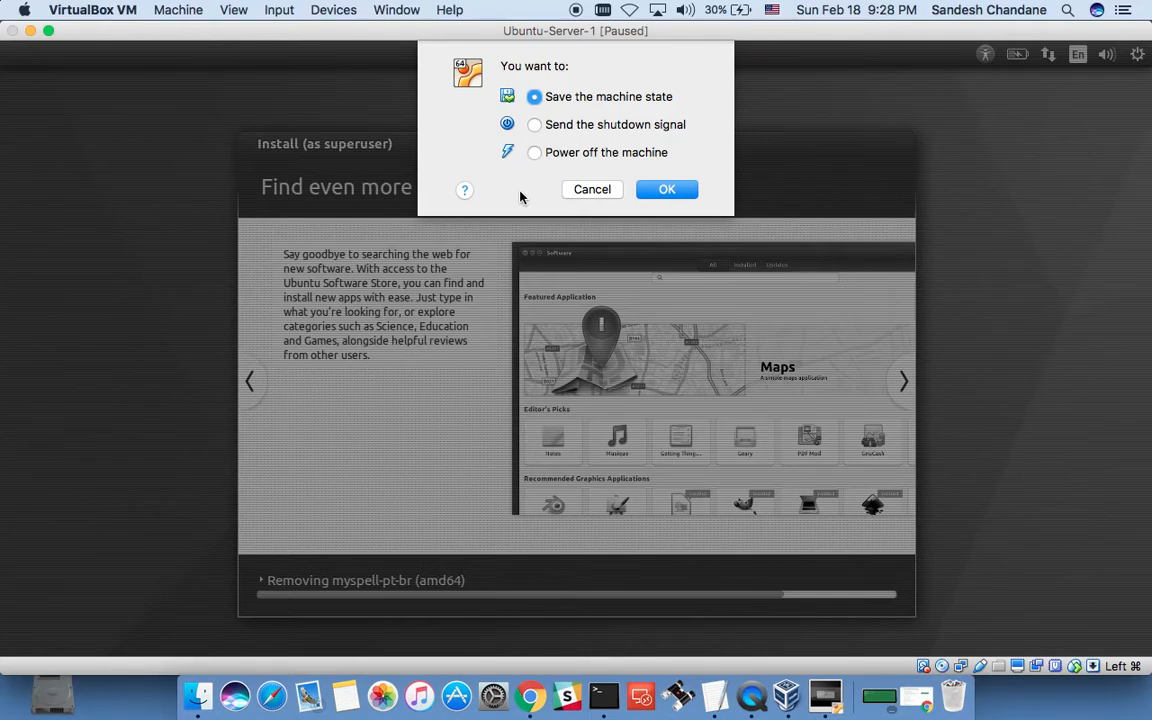
pyautogui.click(587, 191)
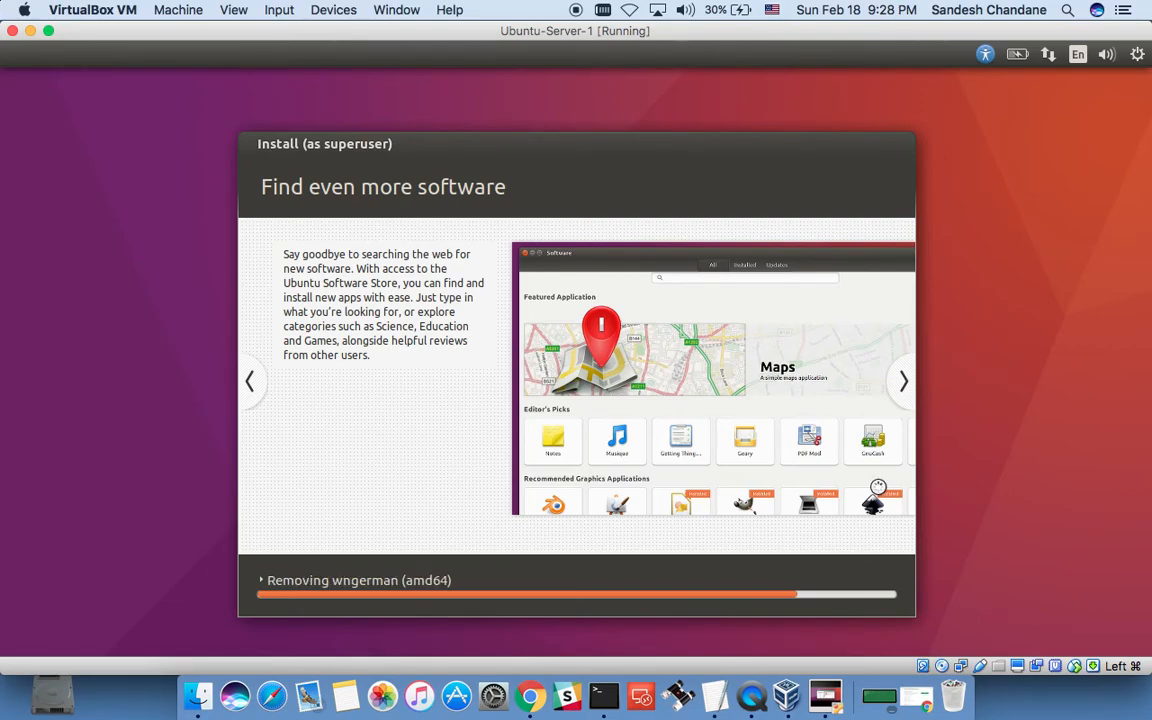
# Step: Open the Ubuntu-Server-1 settings in the VirtualBox Manager and examine Adapter 1's network attachment and advanced options, keeping NAT
pyautogui.click(785, 710)
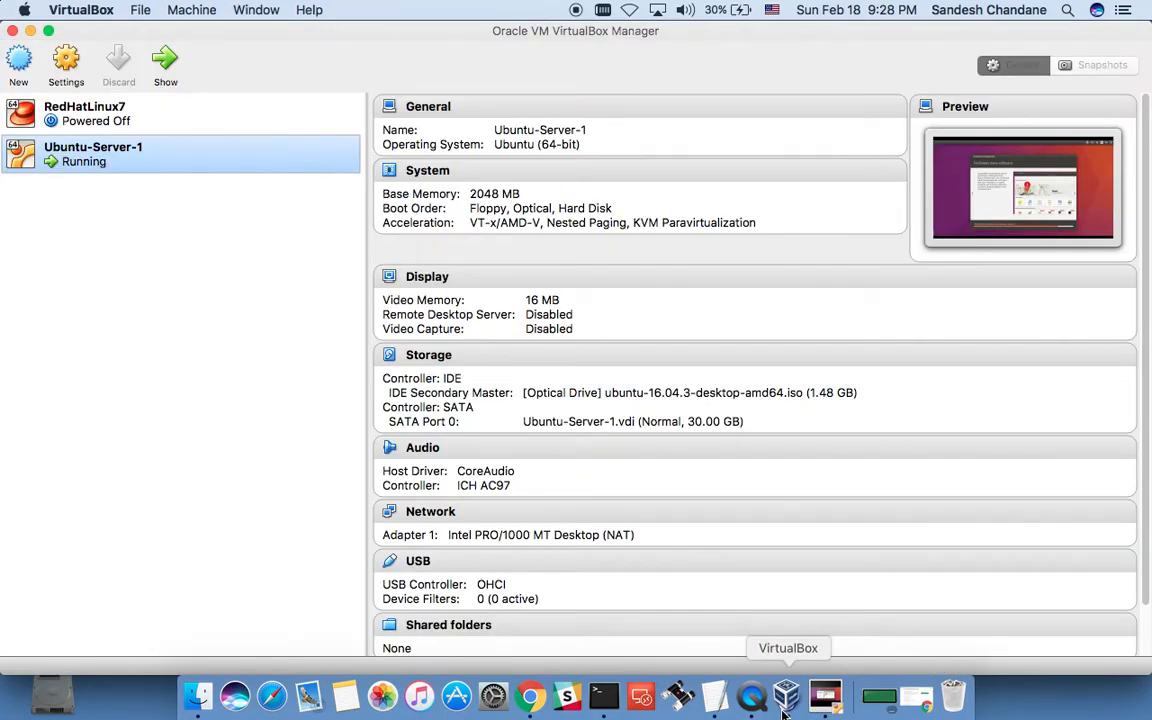
pyautogui.click(77, 60)
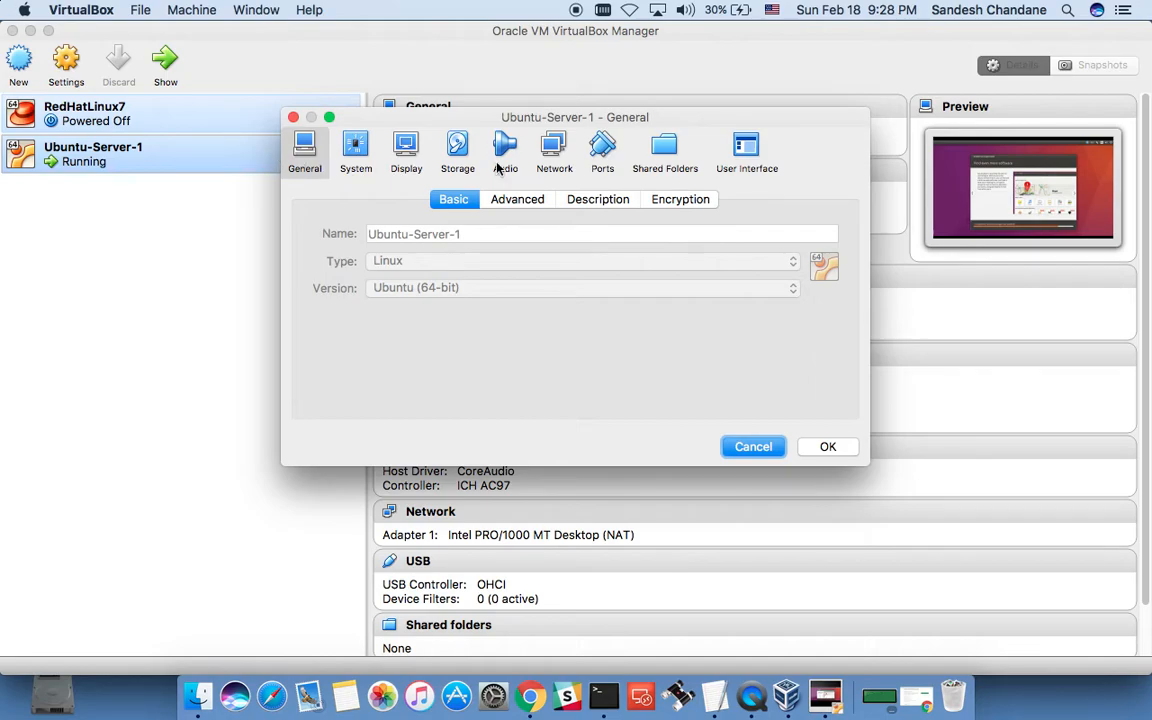
pyautogui.click(590, 151)
pyautogui.click(560, 151)
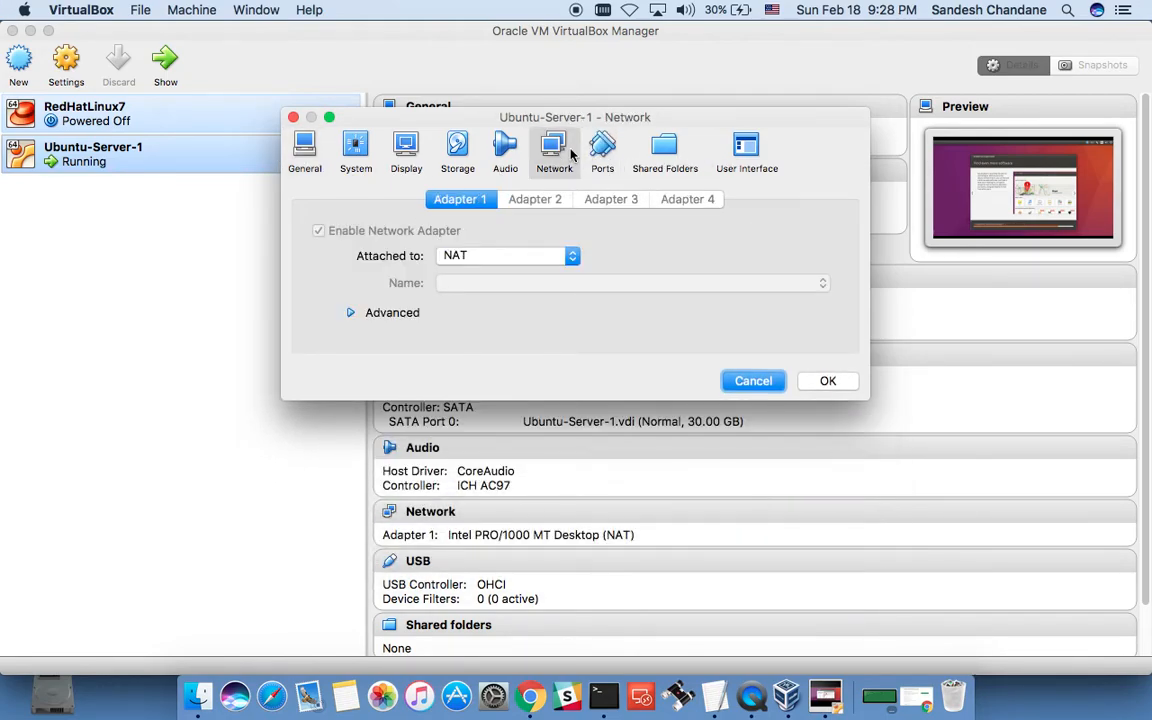
pyautogui.click(556, 254)
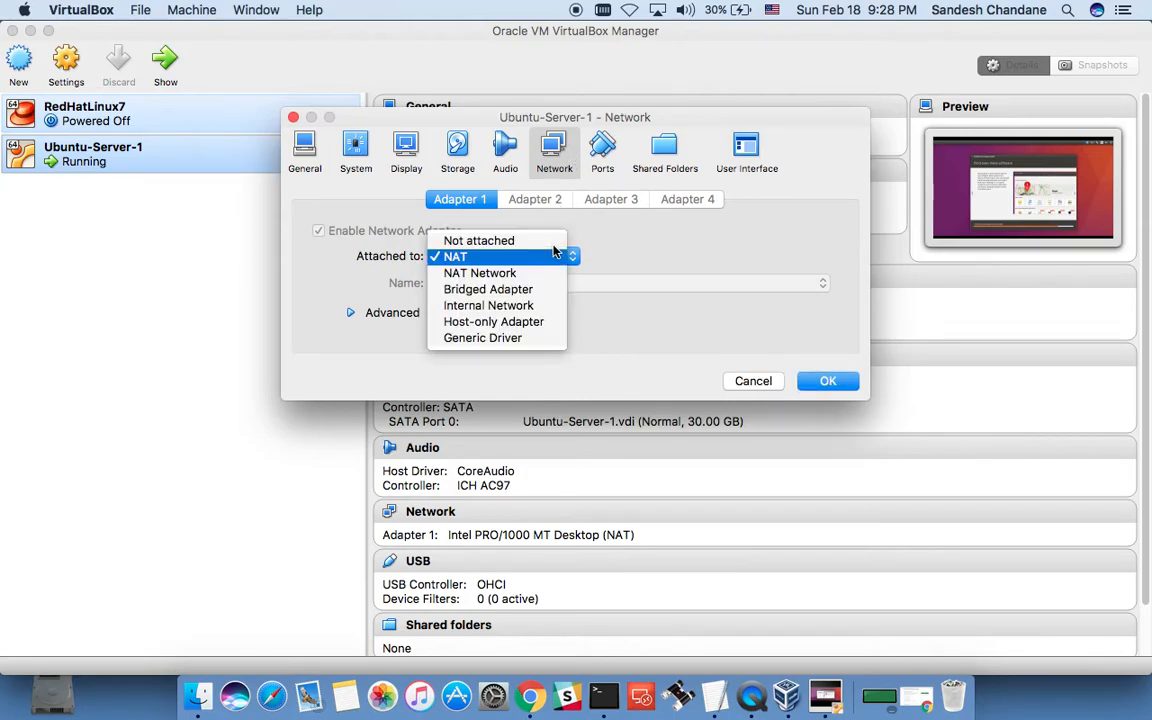
pyautogui.click(617, 341)
pyautogui.click(375, 316)
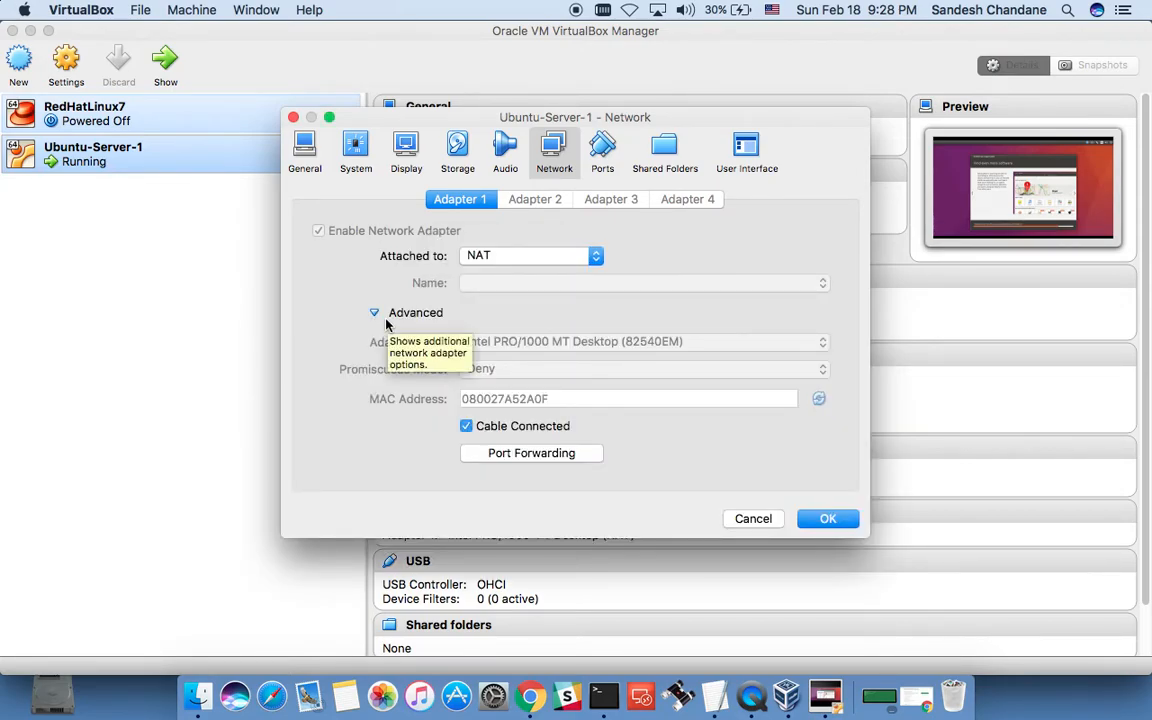
pyautogui.click(386, 323)
# Step: Review the System, Storage and General settings again, close the settings, and return to the running installer
pyautogui.click(354, 147)
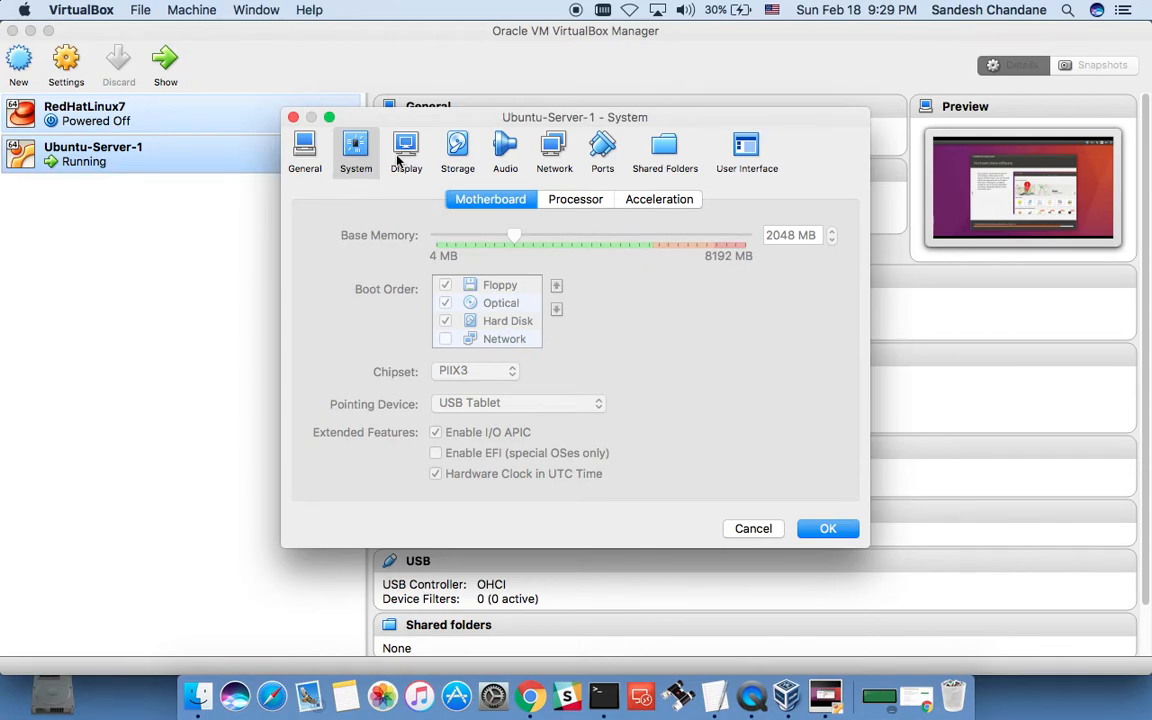
pyautogui.click(460, 152)
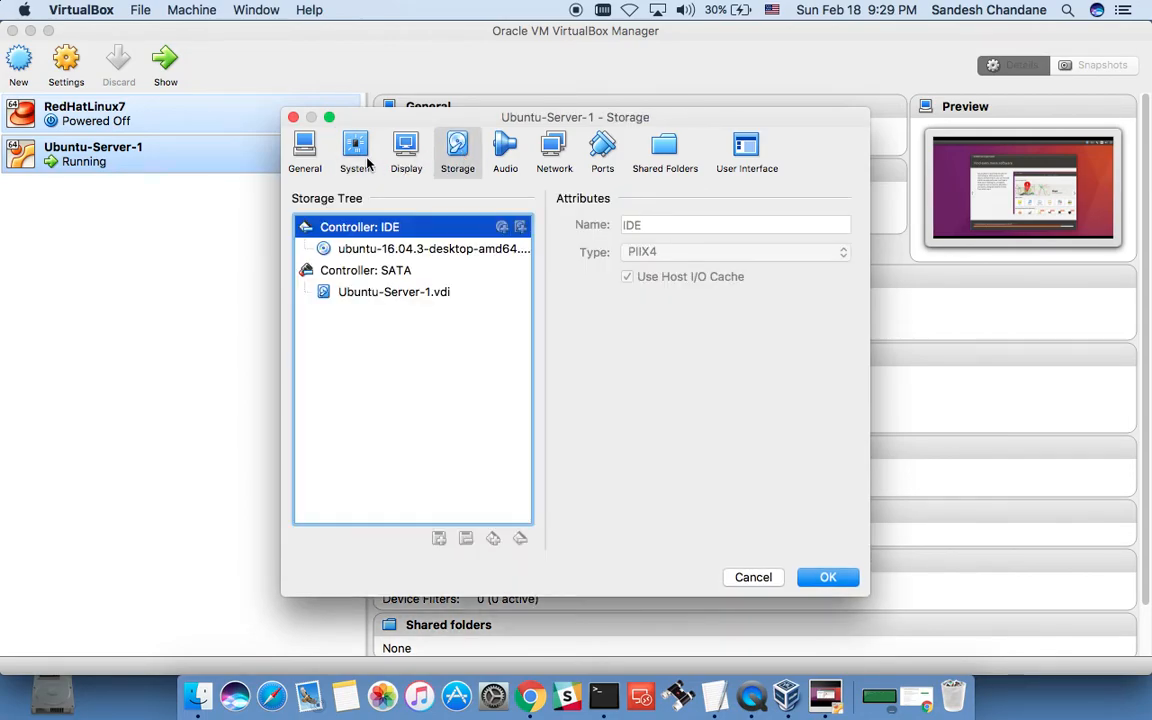
pyautogui.click(308, 147)
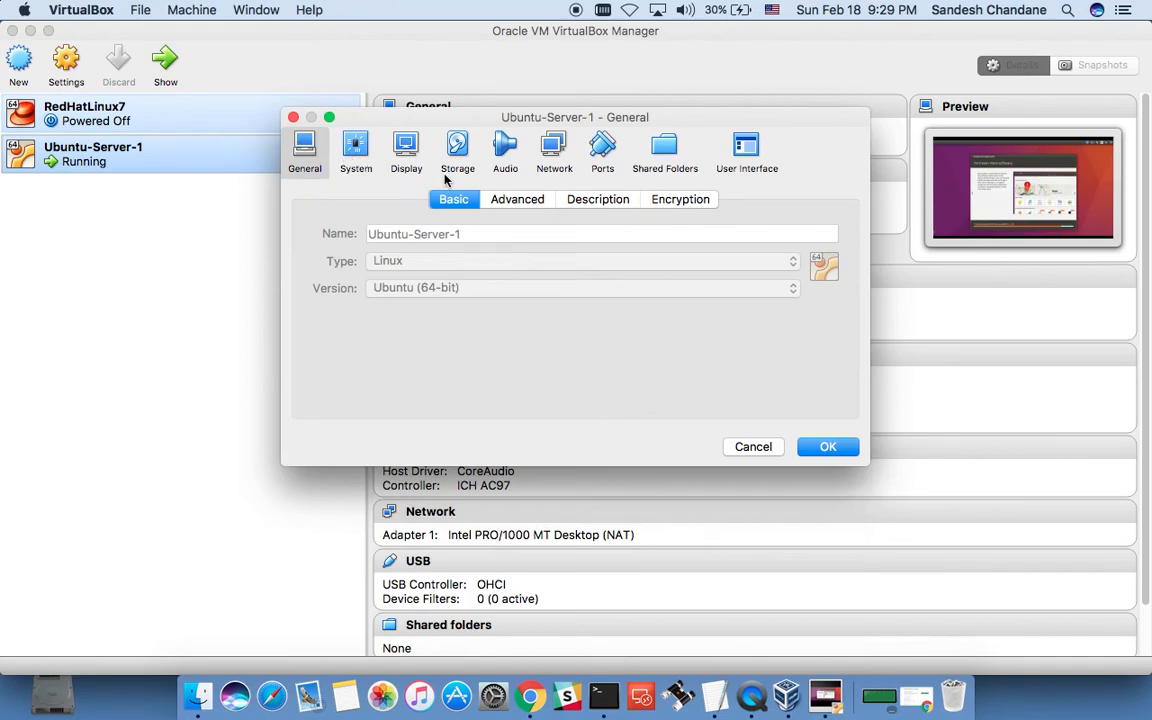
pyautogui.click(678, 200)
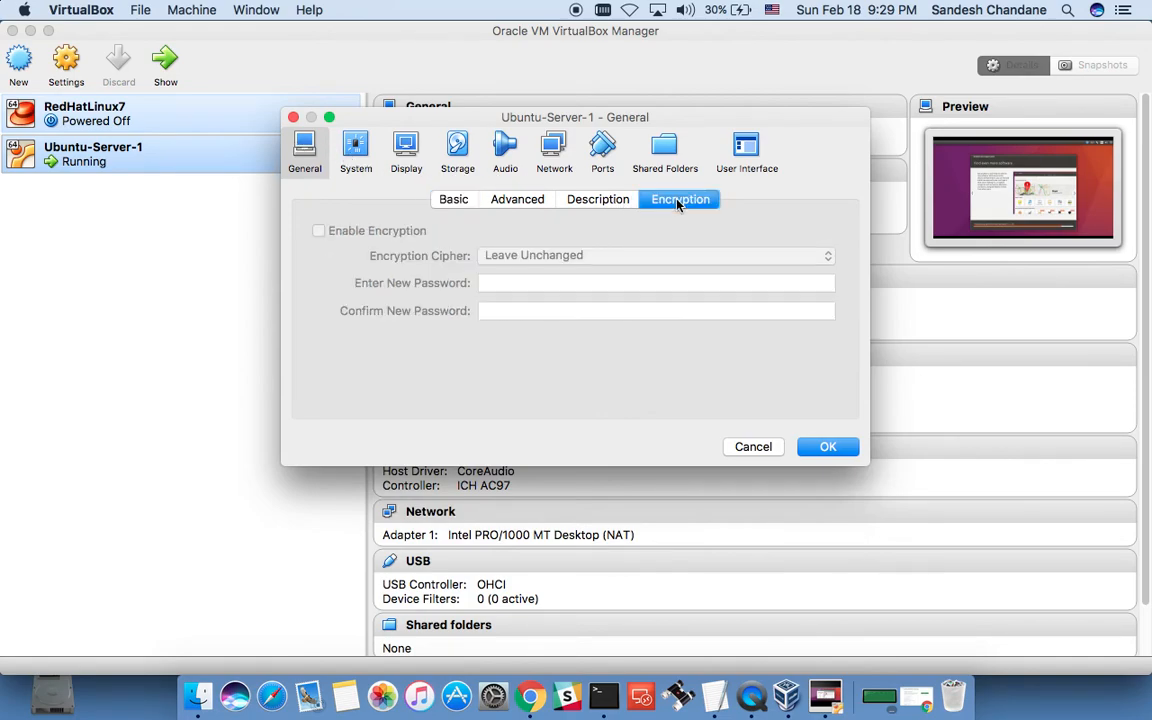
pyautogui.click(598, 199)
pyautogui.click(522, 199)
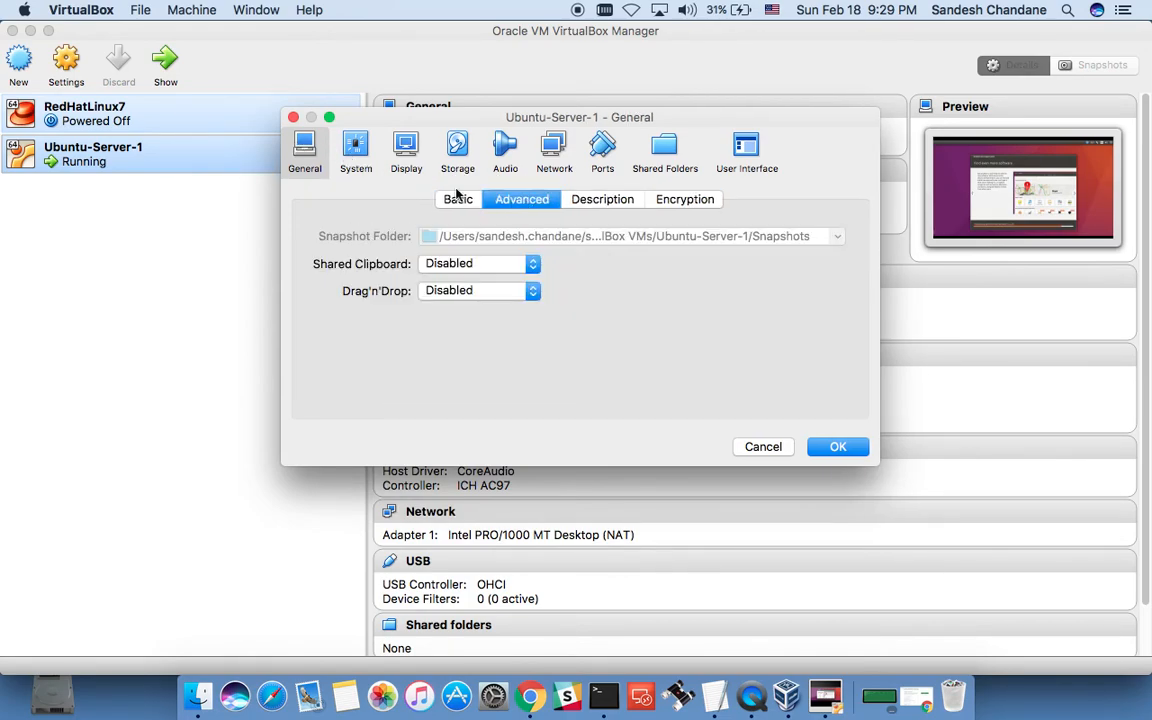
pyautogui.click(293, 118)
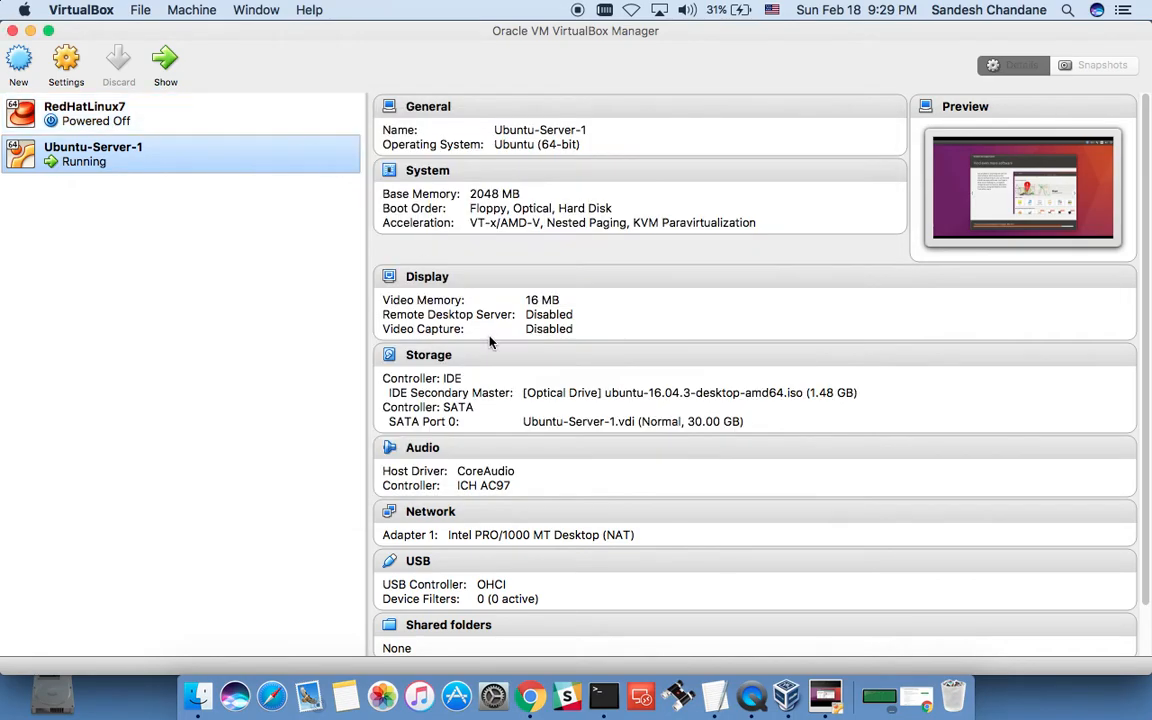
pyautogui.click(826, 697)
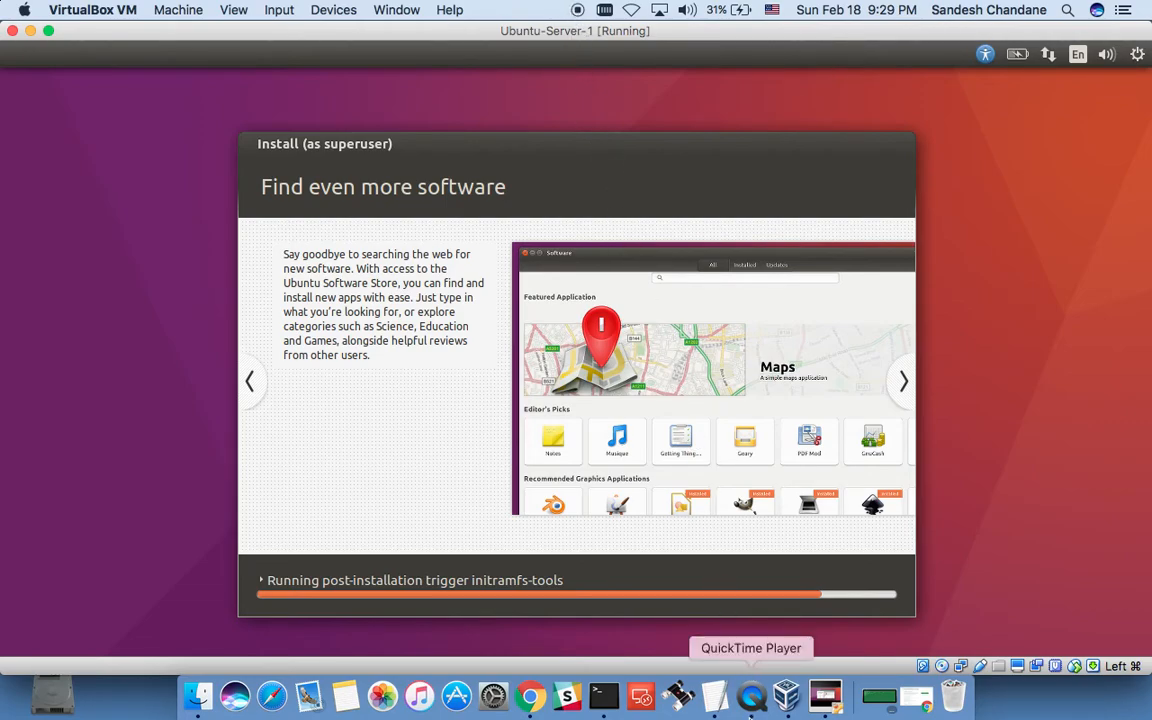
pyautogui.click(751, 715)
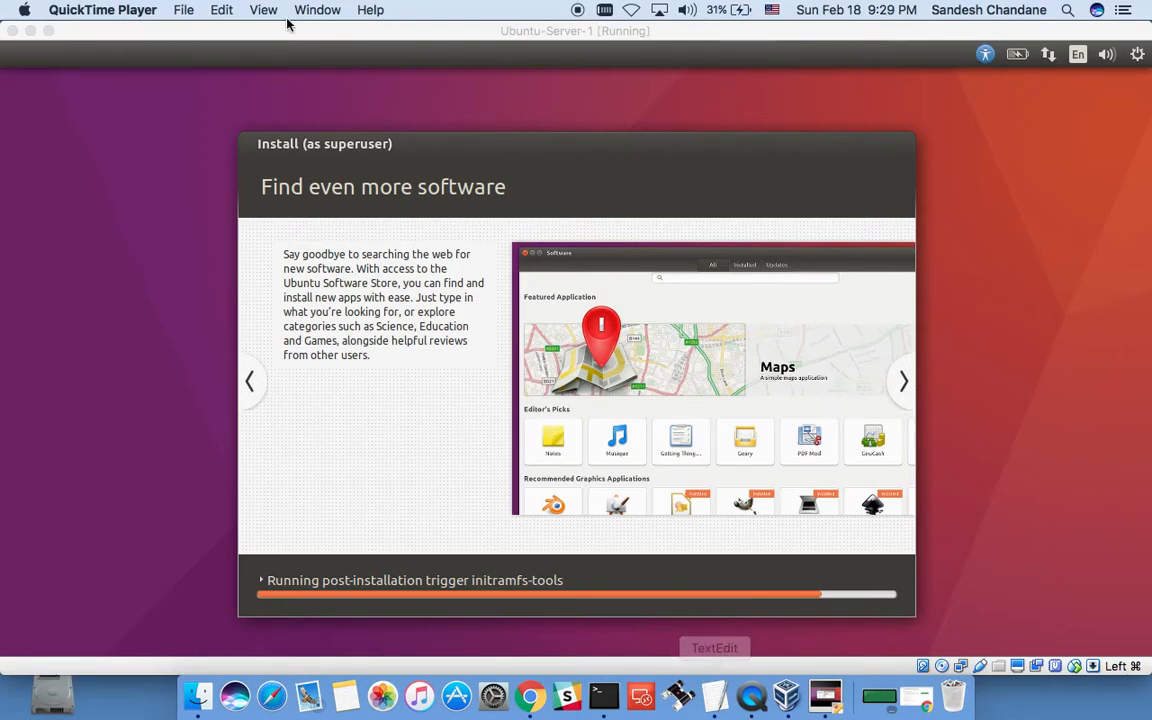
pyautogui.click(186, 10)
pyautogui.click(114, 258)
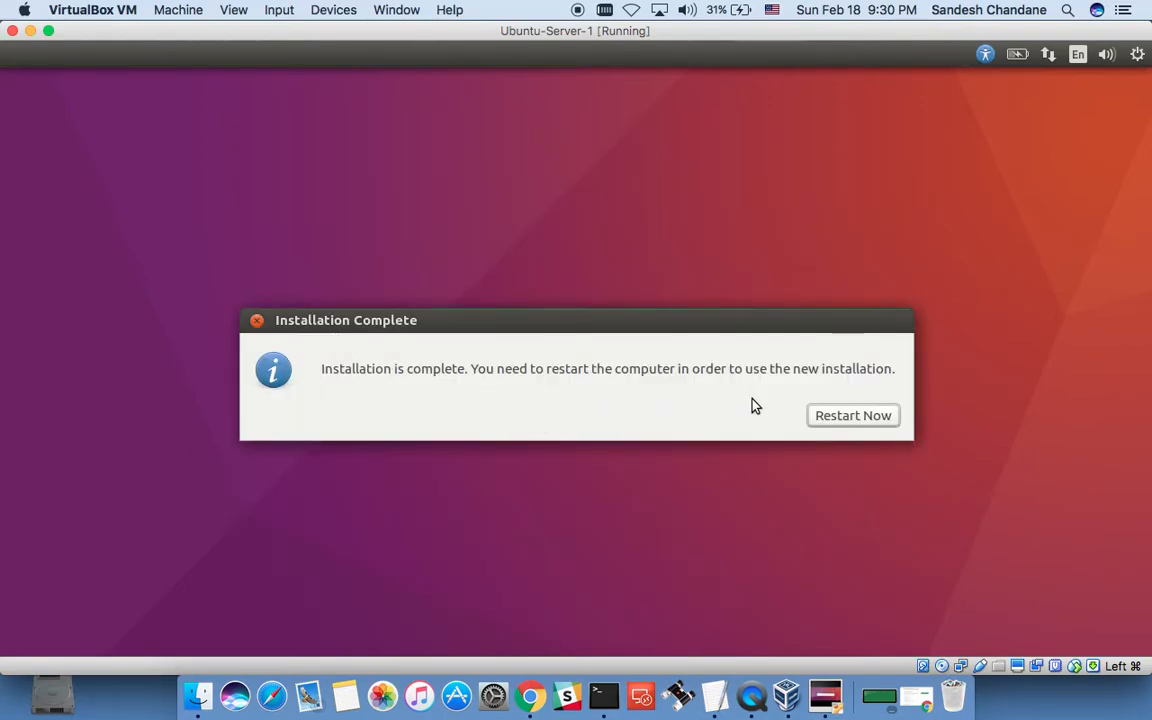
# Step: Restart the Ubuntu virtual machine from the installation complete dialog
pyautogui.click(825, 418)
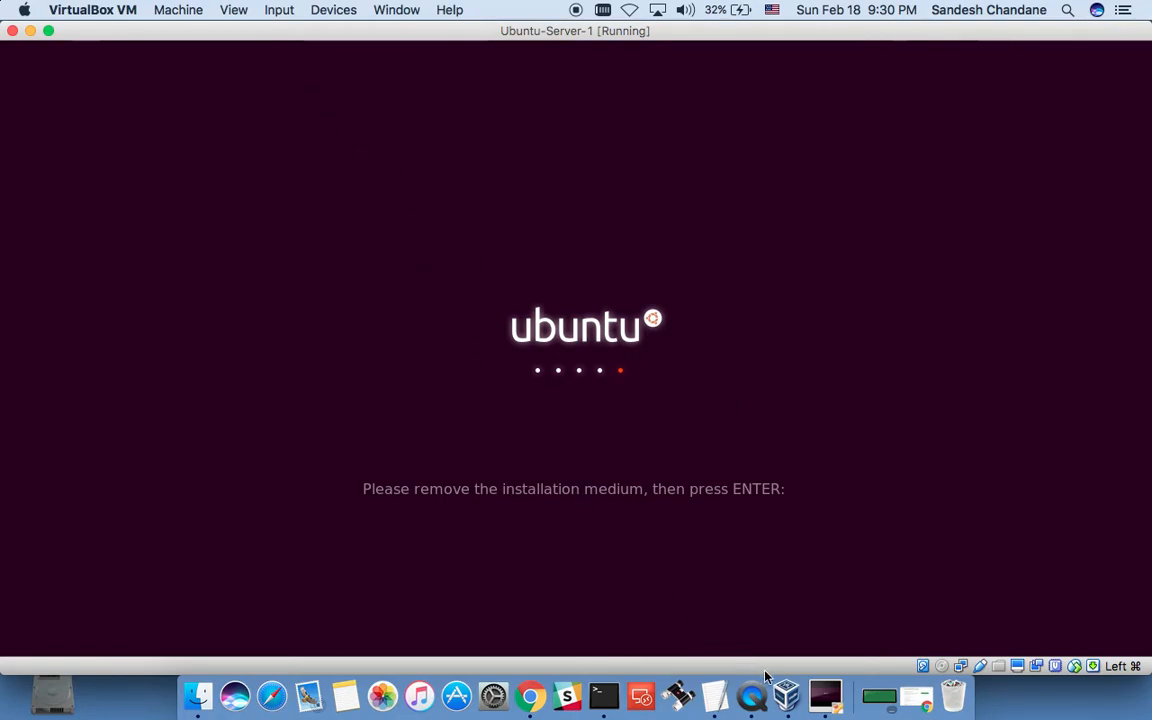
# Step: Check in the Ubuntu-Server-1 storage settings whether the IDE optical drive is empty, cancel the settings, and return to the virtual machine
pyautogui.click(788, 695)
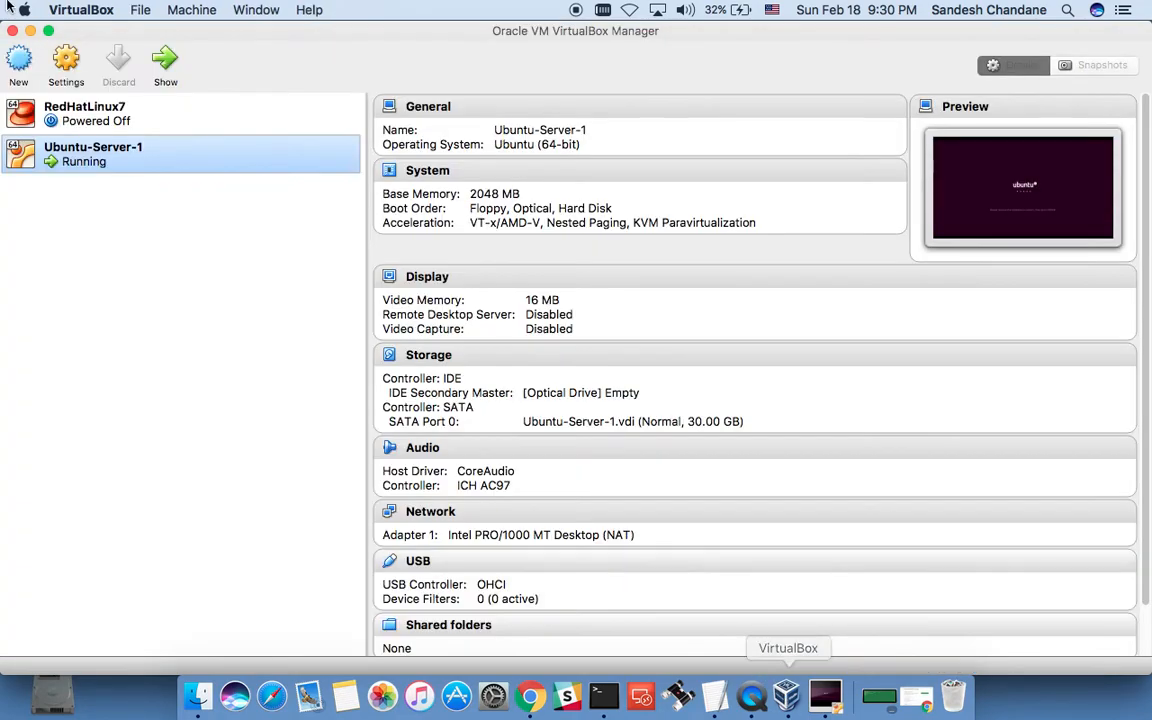
pyautogui.click(68, 60)
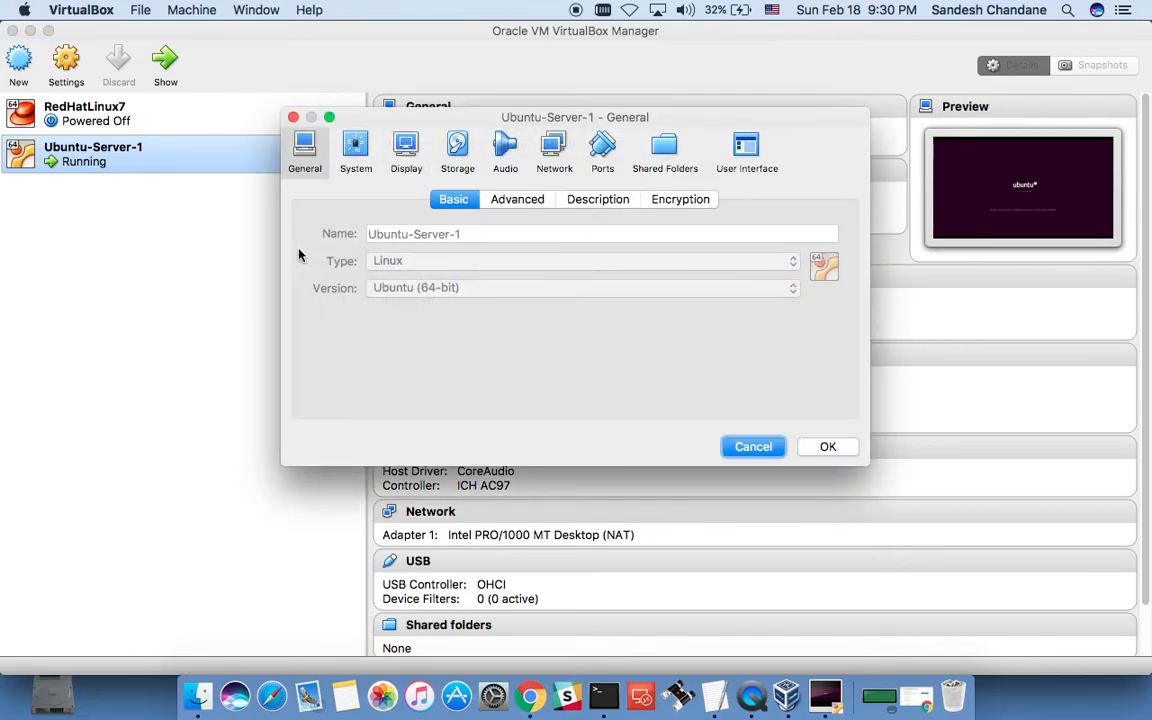
pyautogui.click(458, 150)
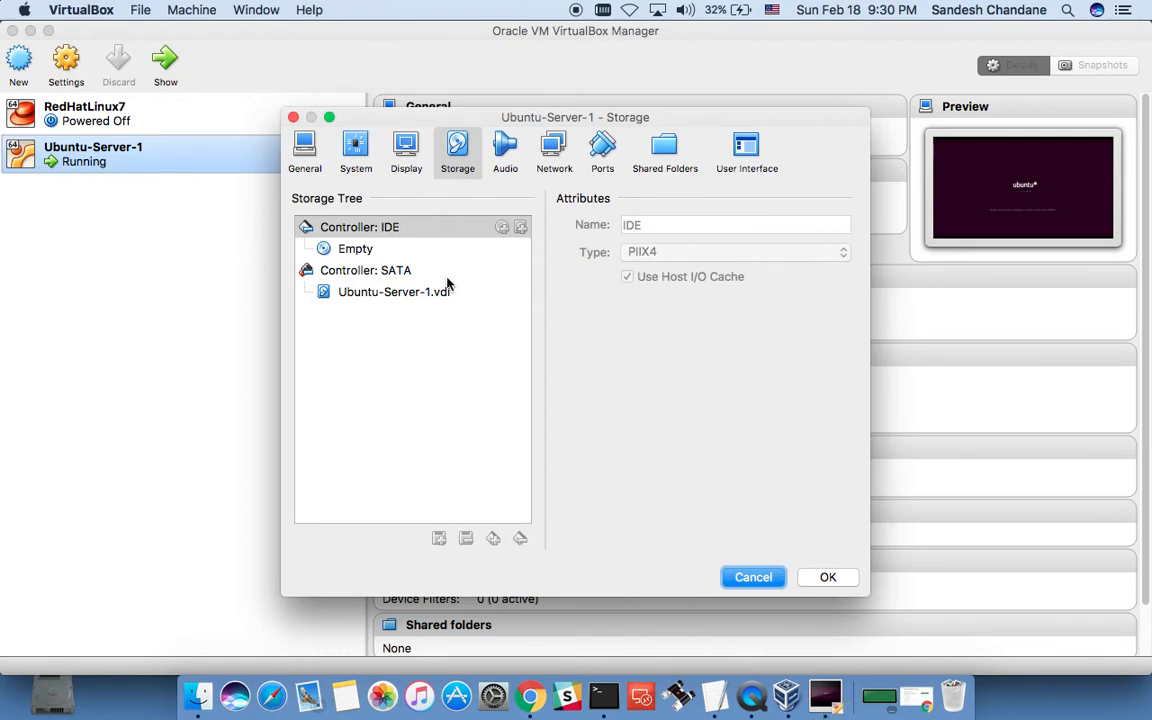
pyautogui.click(386, 251)
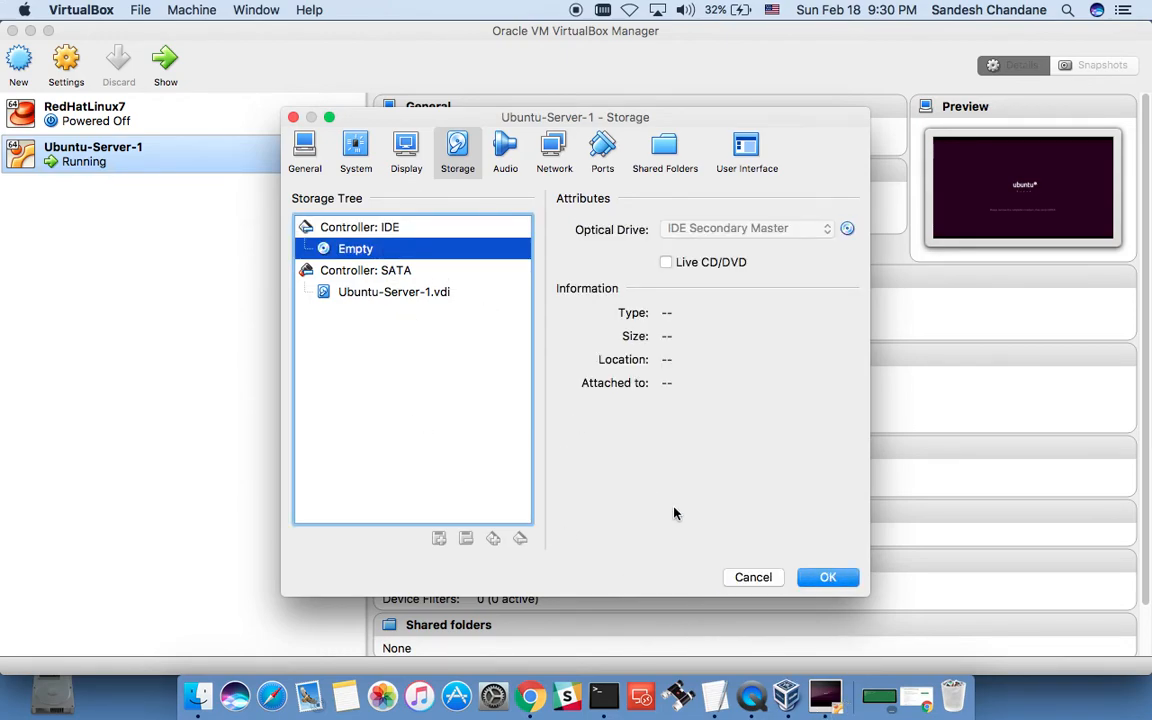
pyautogui.click(770, 577)
pyautogui.click(820, 688)
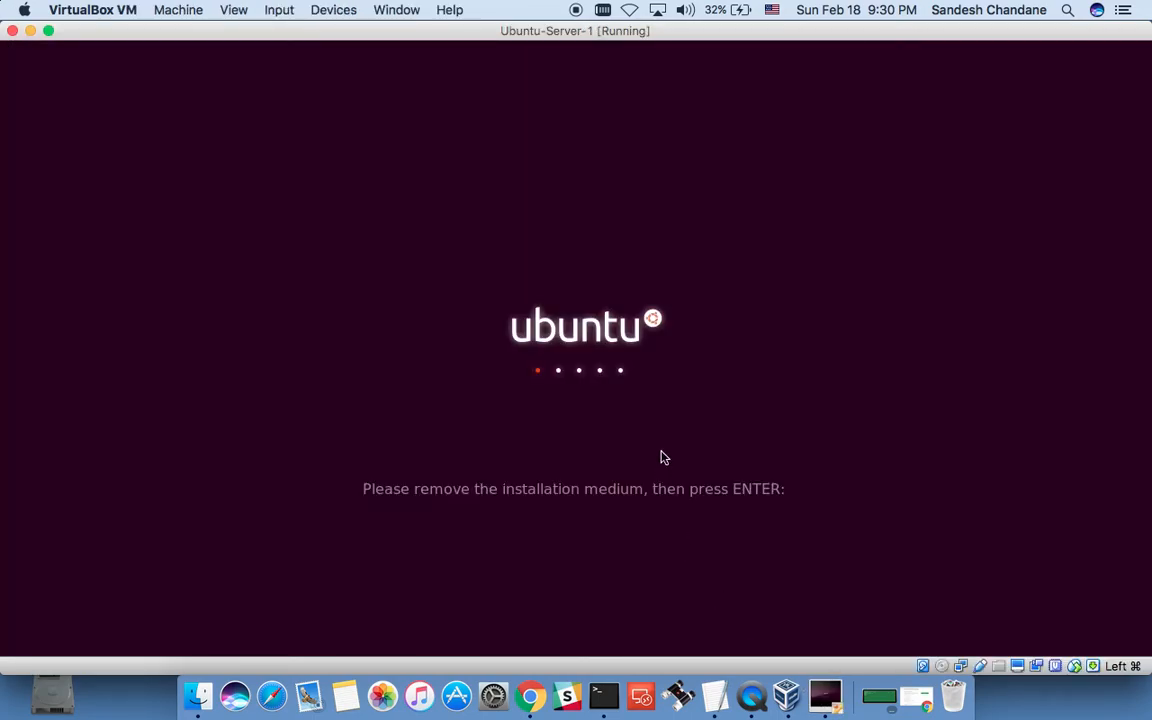
# Step: Continue the reboot past the installation medium prompt, maximize the virtual machine window, and return to the VirtualBox Manager
pyautogui.press('Return')
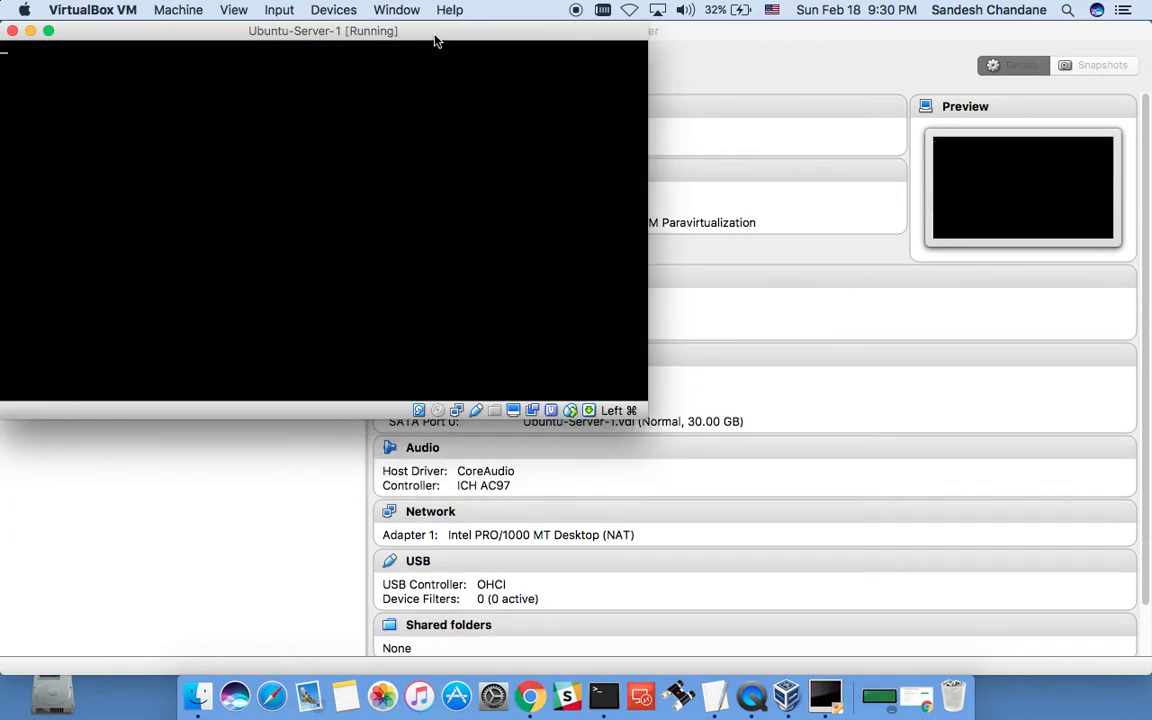
pyautogui.doubleClick(435, 36)
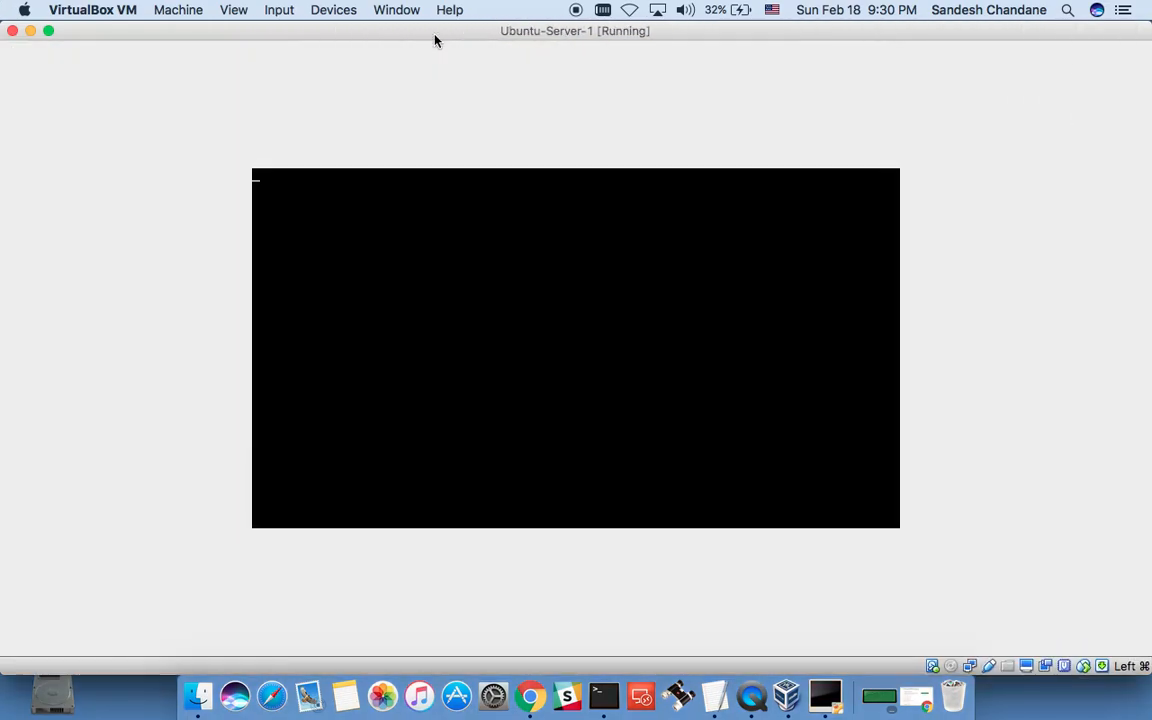
pyautogui.click(786, 695)
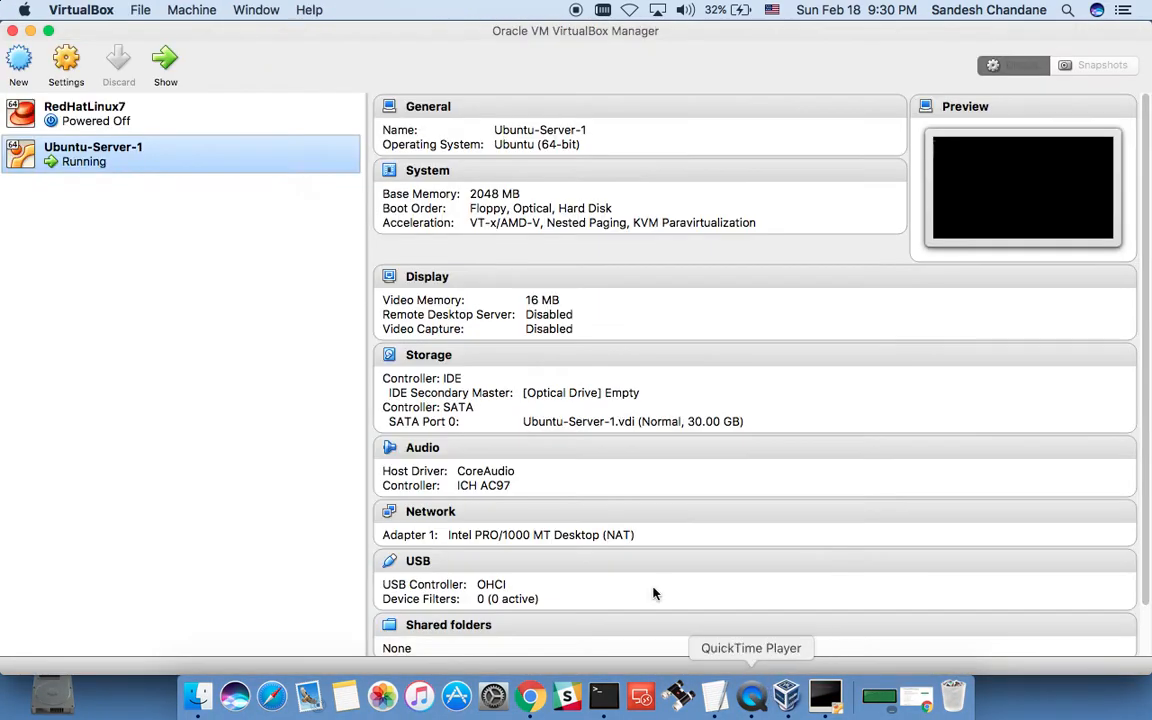
# Step: Check the Storage settings of Ubuntu-Server-1 again, close the settings without changes, and return to the running virtual machine
pyautogui.click(68, 77)
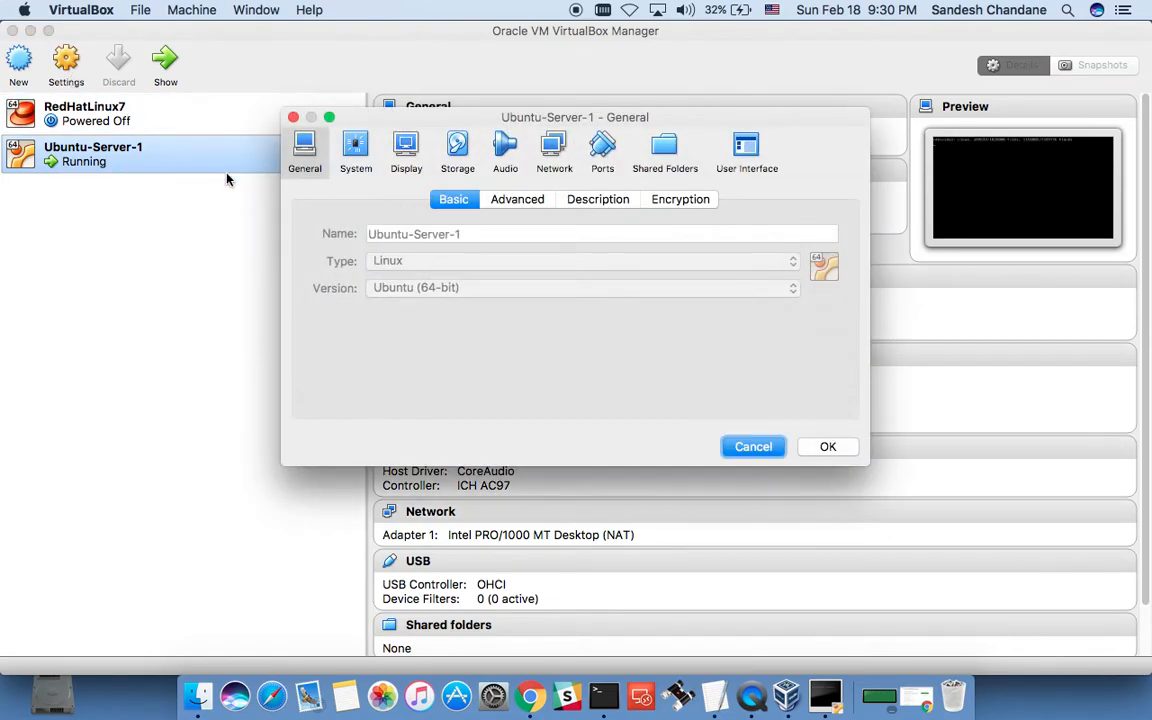
pyautogui.click(461, 158)
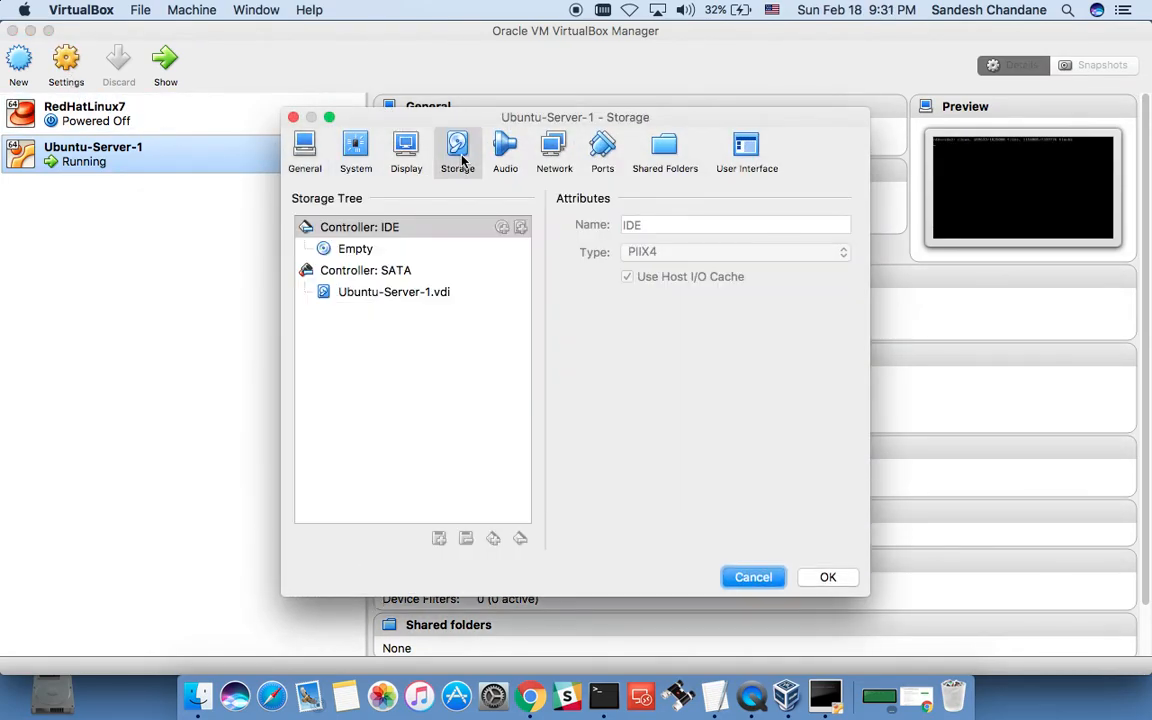
pyautogui.click(293, 117)
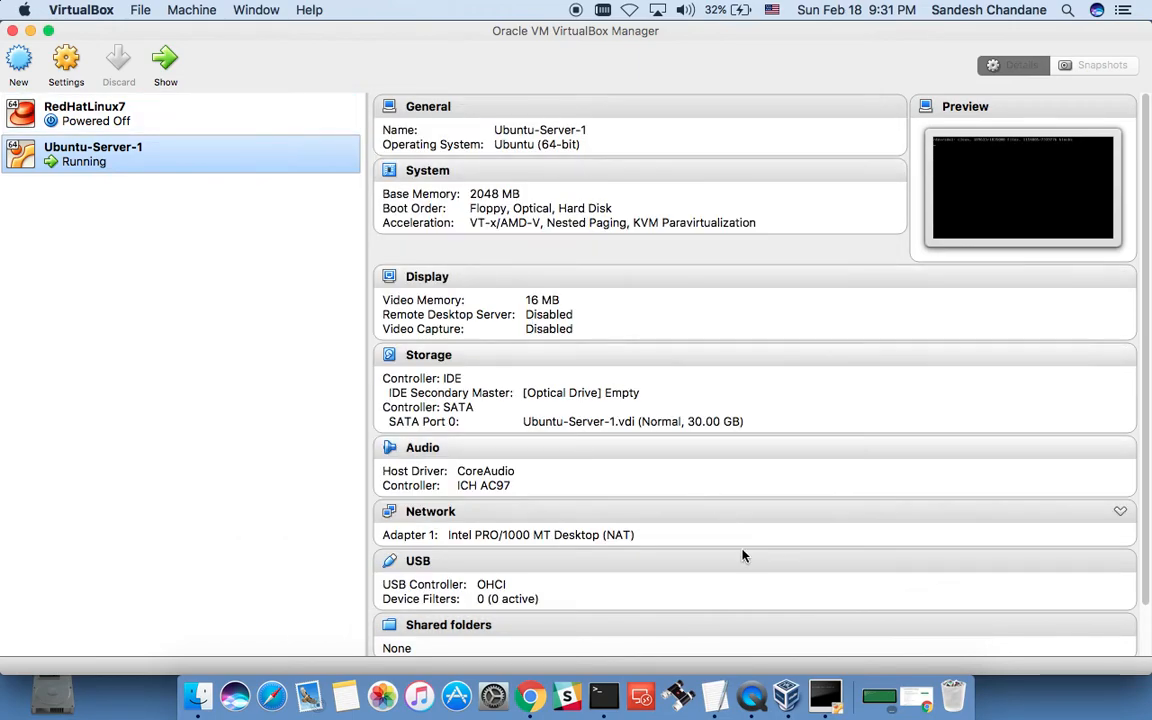
pyautogui.click(824, 697)
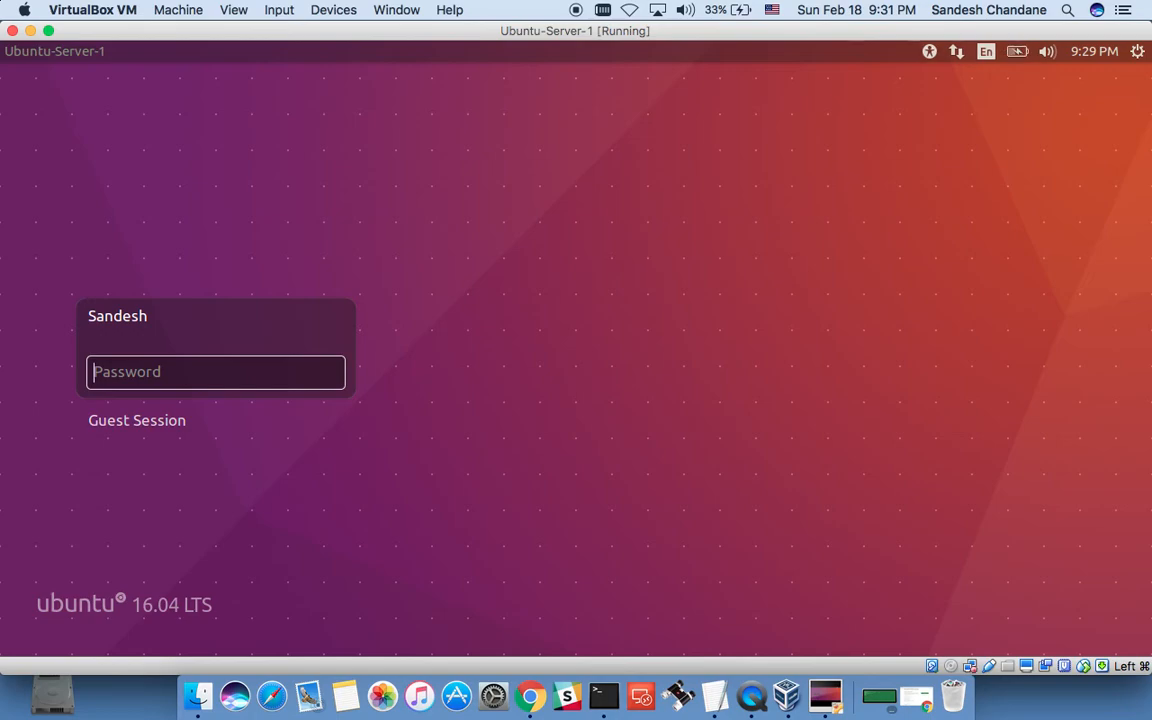
# Step: Log in to Ubuntu with the account password, then restore and re-maximize the virtual machine window
pyautogui.write('********')
pyautogui.press('Return')
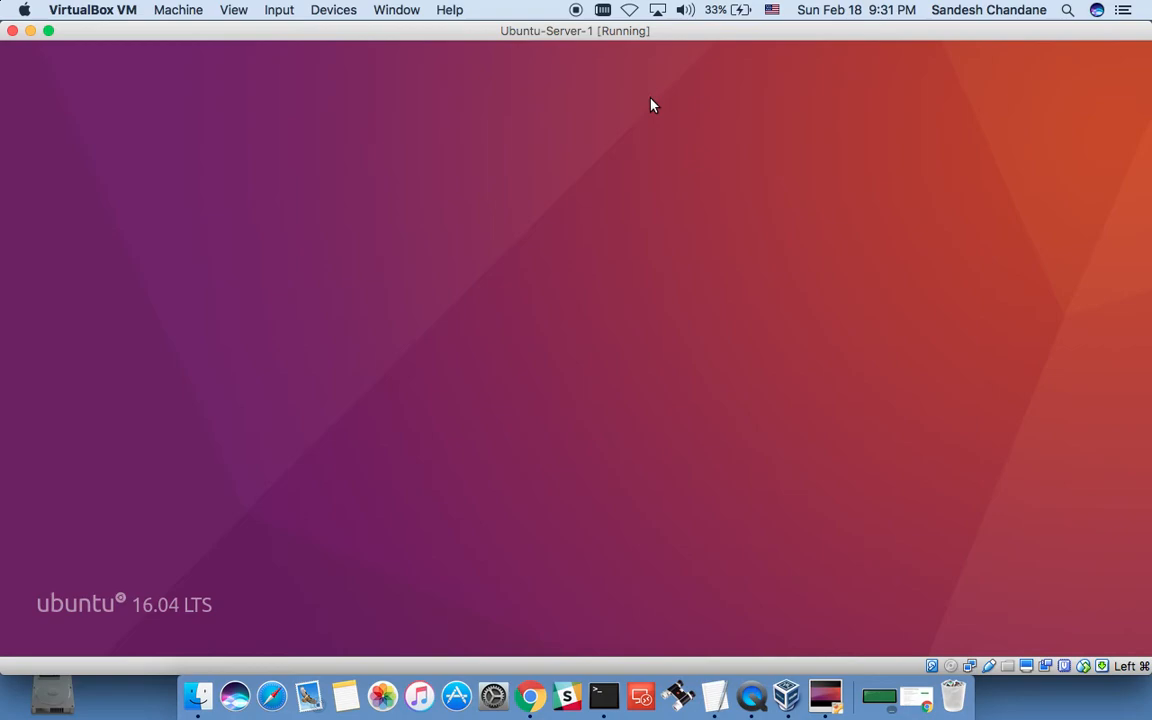
pyautogui.doubleClick(571, 35)
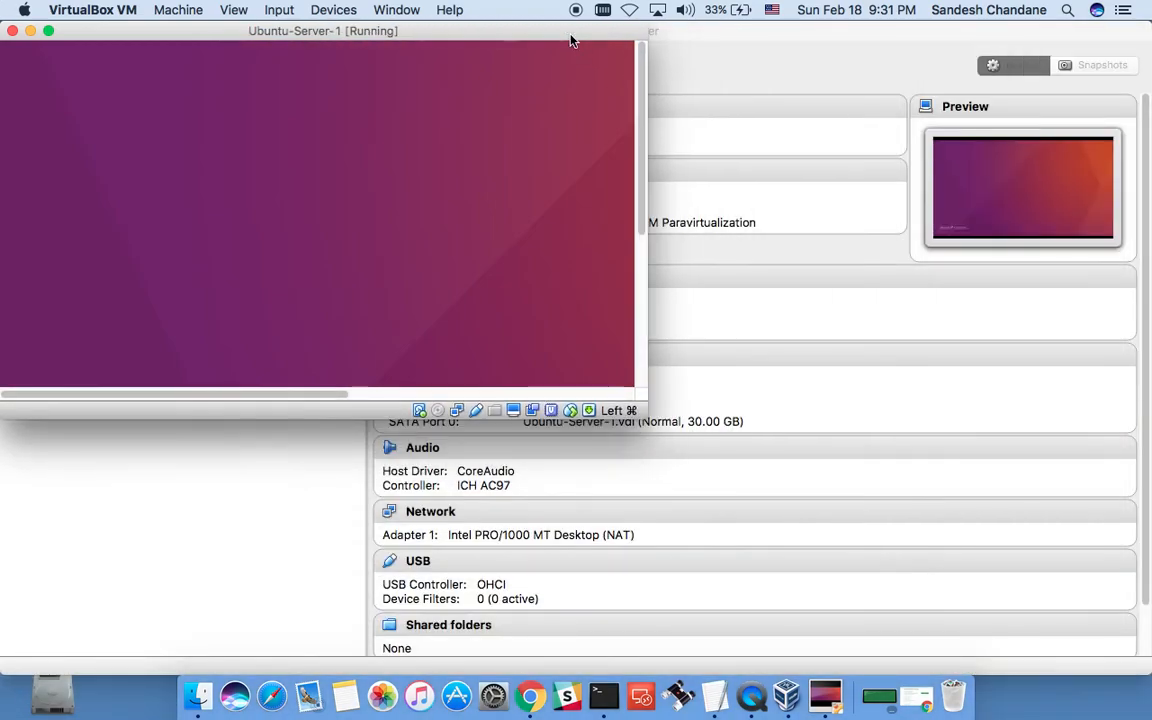
pyautogui.doubleClick(519, 42)
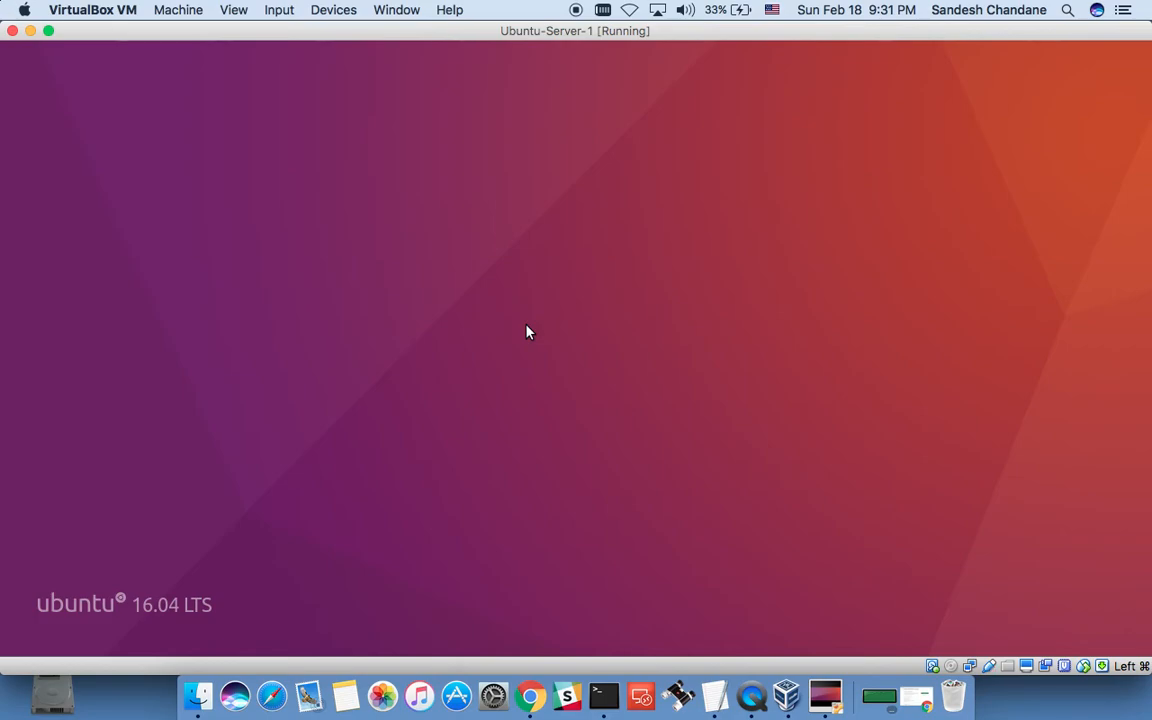
# Step: Turn on Wi-Fi on the host Mac and close the Keyboard Shortcuts overlay on the Ubuntu desktop
pyautogui.click(628, 10)
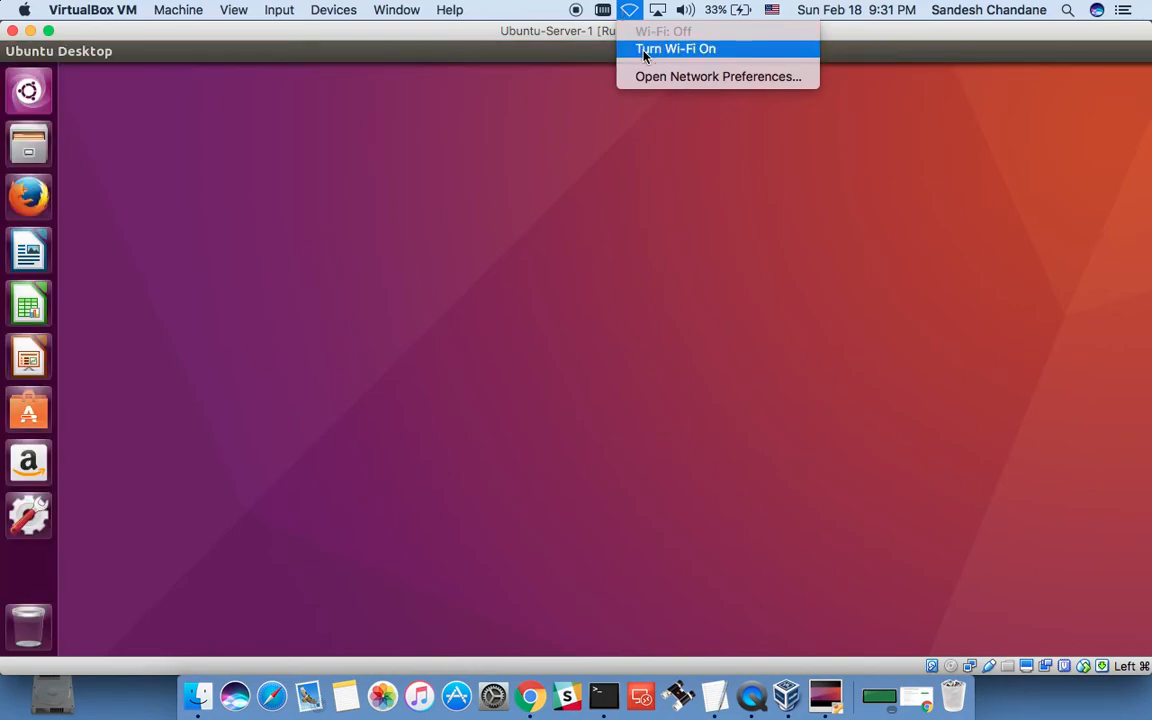
pyautogui.click(644, 51)
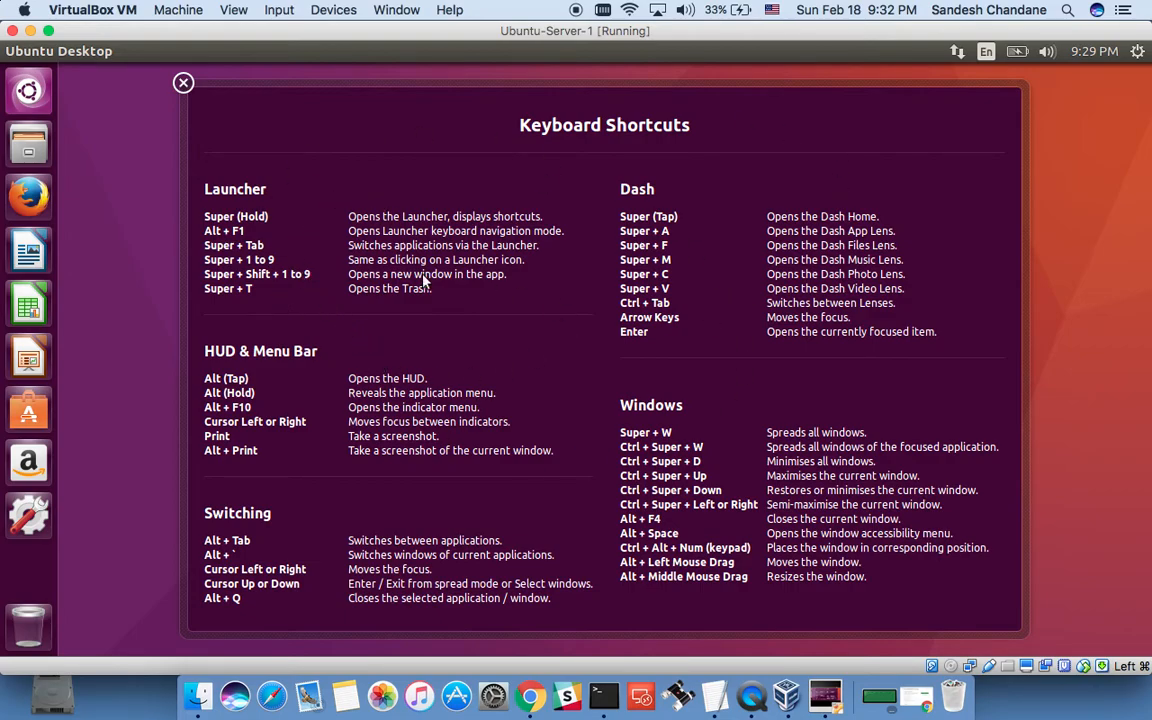
pyautogui.click(183, 82)
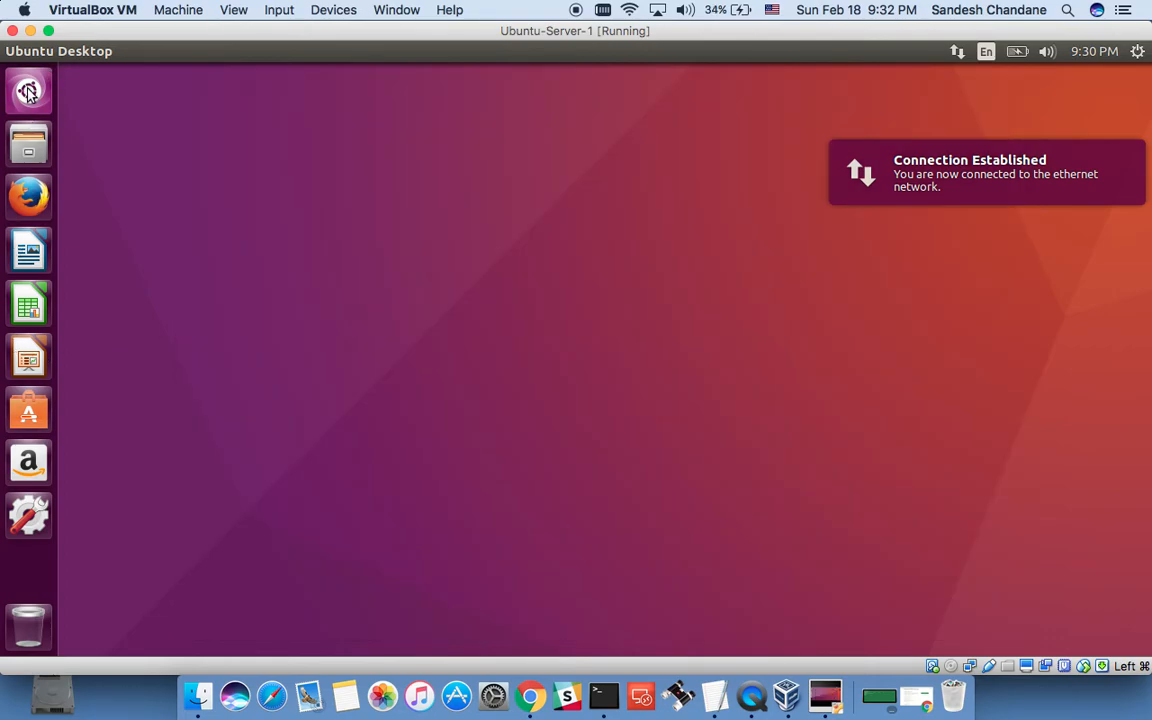
# Step: Bring up the Ubuntu Dash search and close it again without searching
pyautogui.click(28, 92)
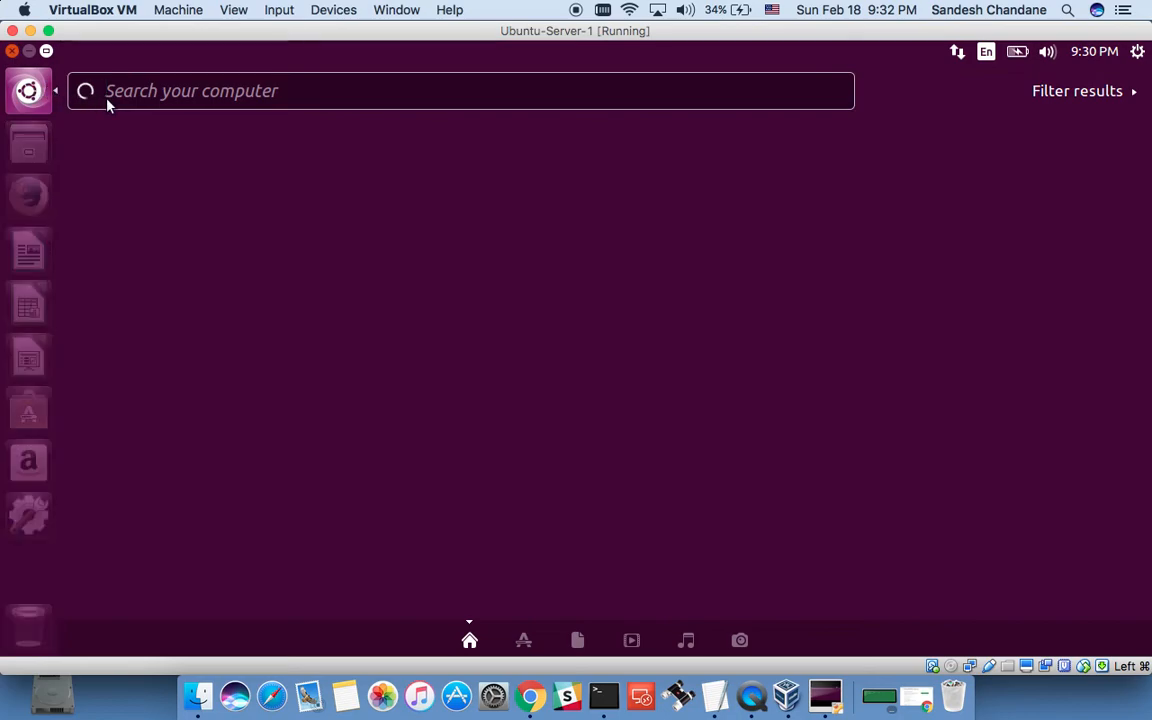
pyautogui.click(13, 51)
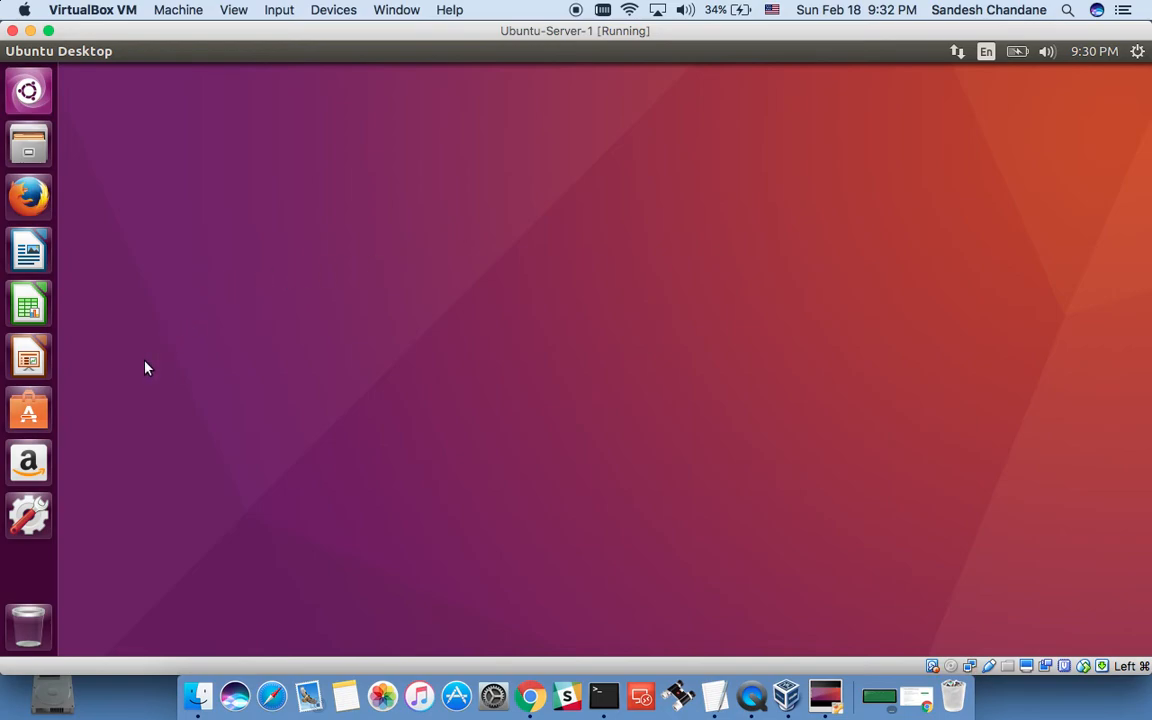
# Step: Launch Firefox inside Ubuntu and load google.com to test the internet connection
pyautogui.click(31, 197)
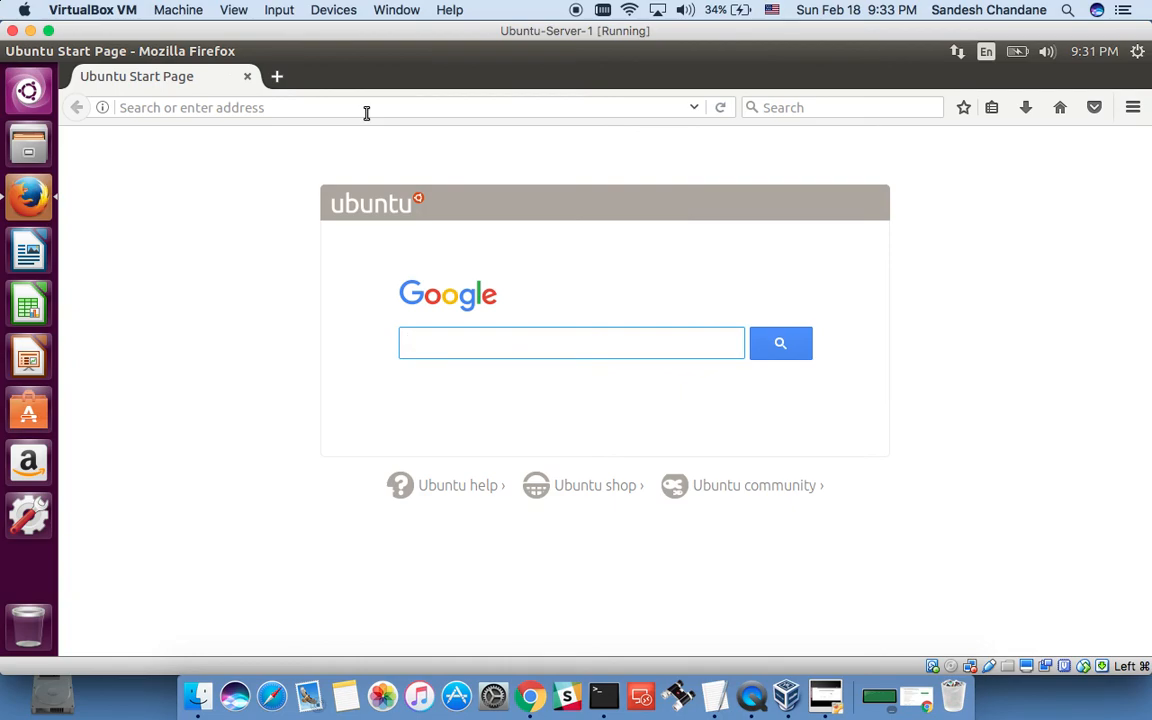
pyautogui.click(366, 108)
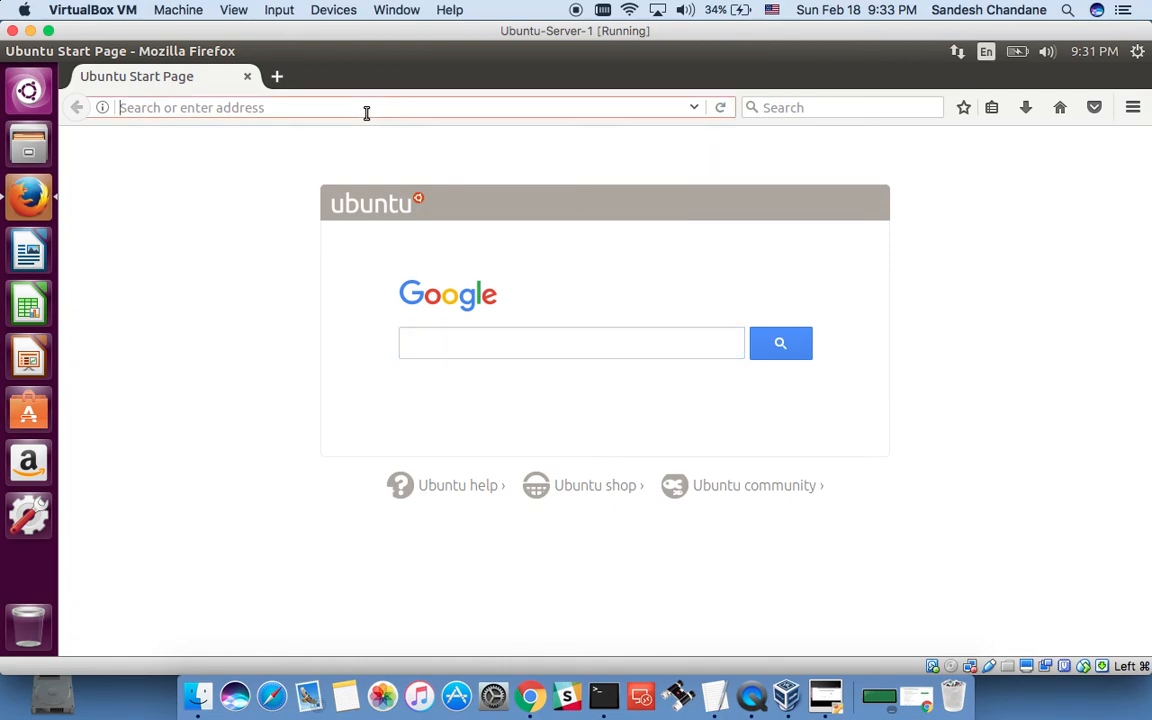
pyautogui.write('go')
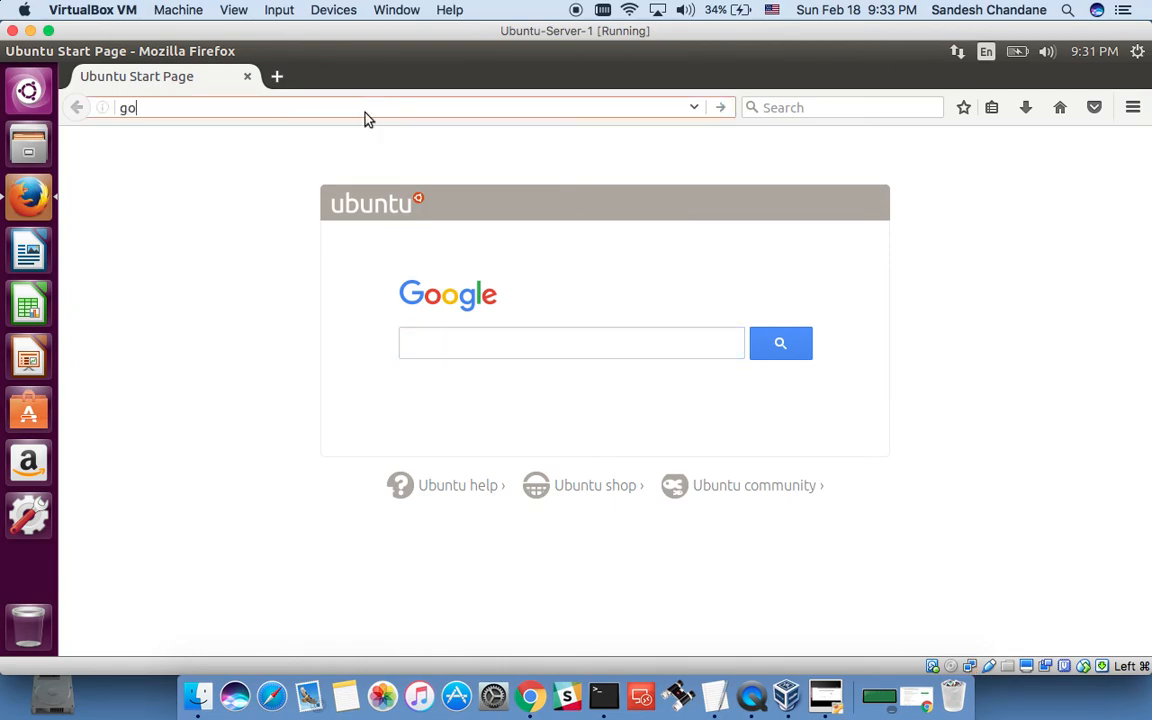
pyautogui.write('ogle.com')
pyautogui.press('Return')
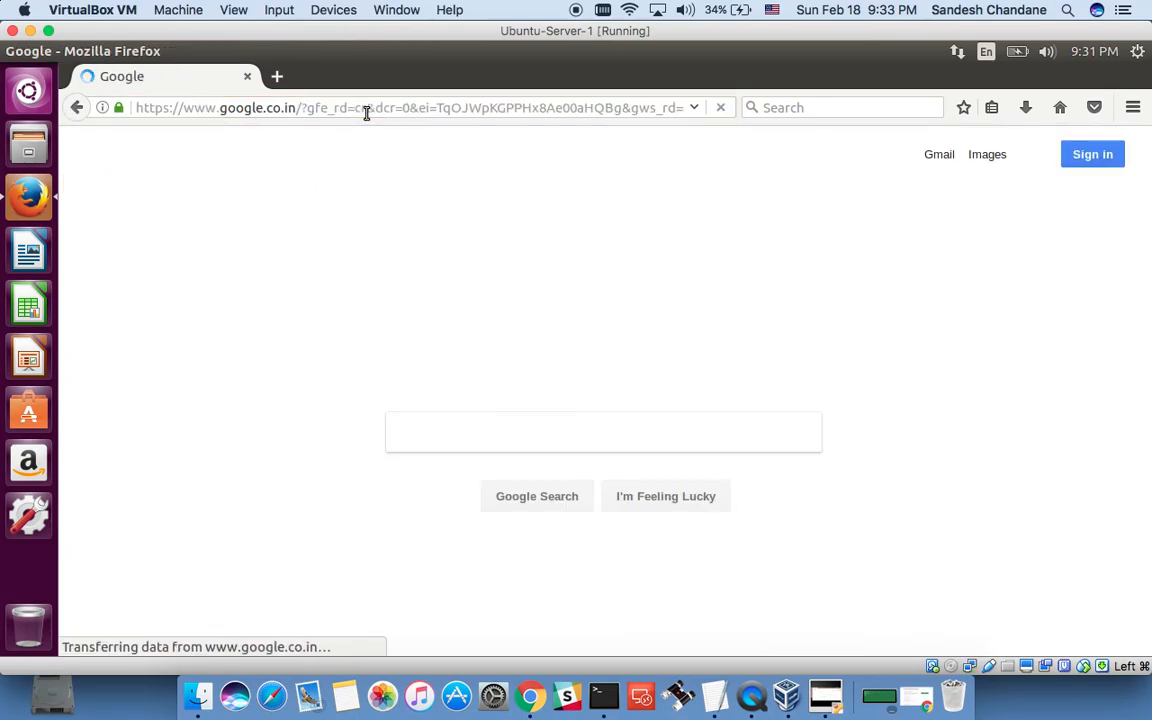
# Step: Load yahoo.com in a new Firefox tab and look further down its home page
pyautogui.click(279, 80)
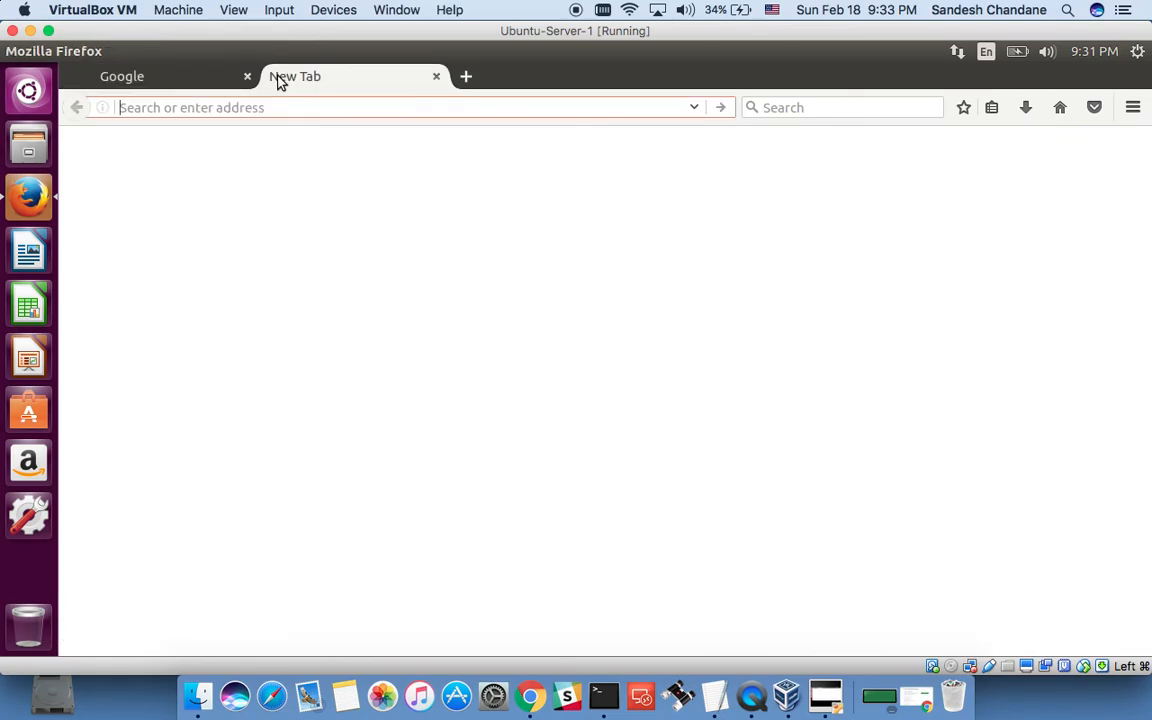
pyautogui.write('yah')
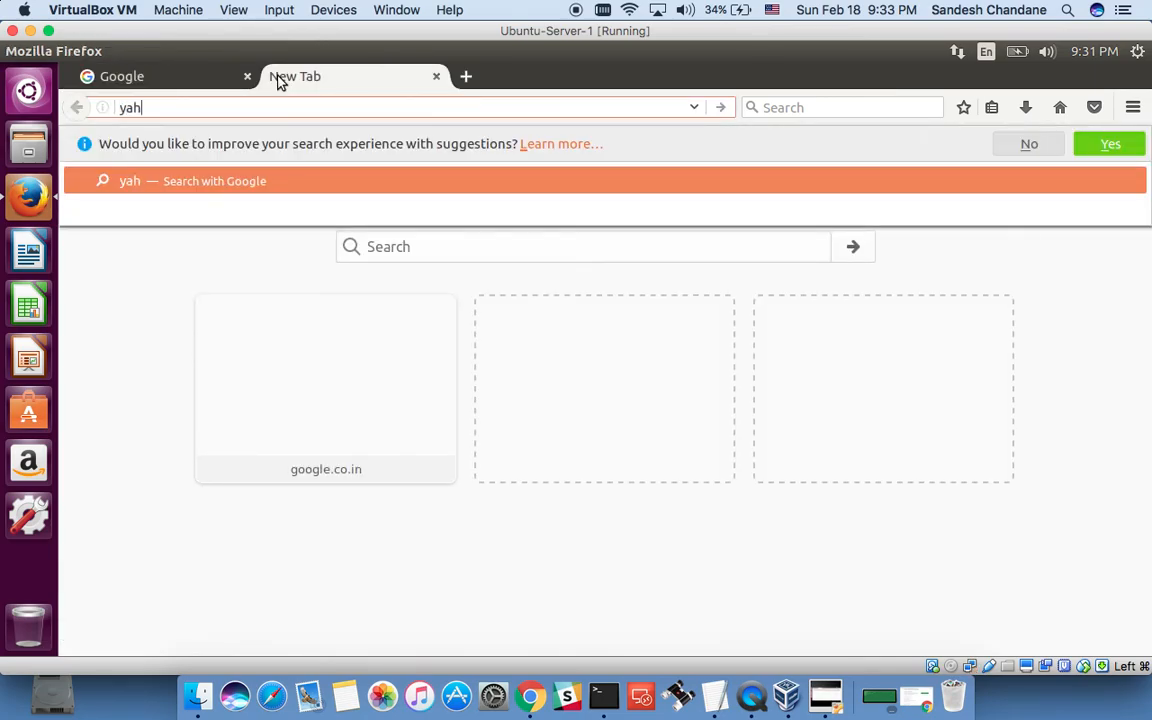
pyautogui.write('oo.com')
pyautogui.press('Return')
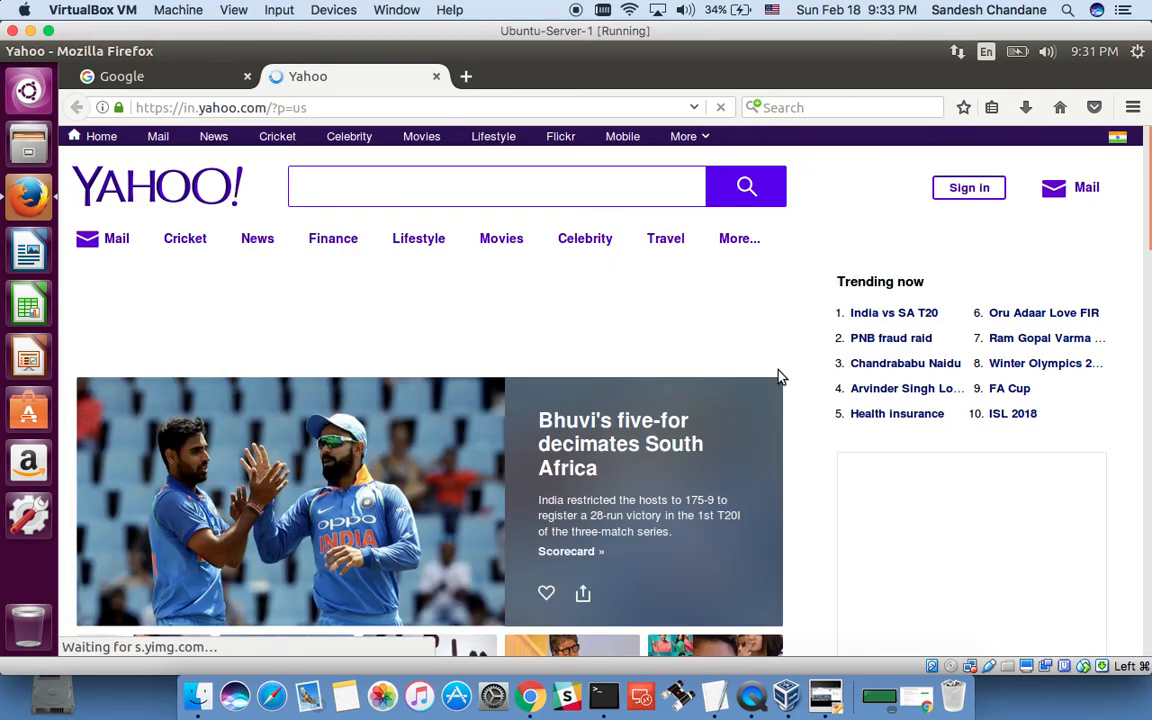
pyautogui.scroll(-3, 843, 487)
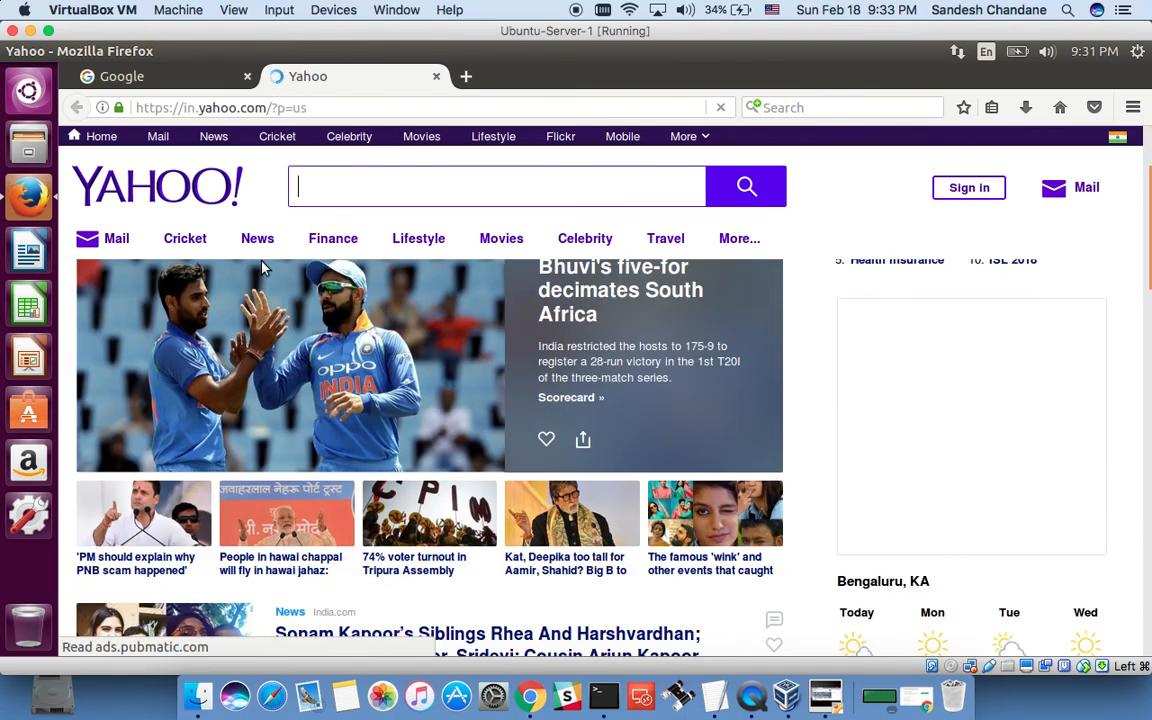
# Step: Close the Google and Yahoo tabs to exit Firefox
pyautogui.click(167, 80)
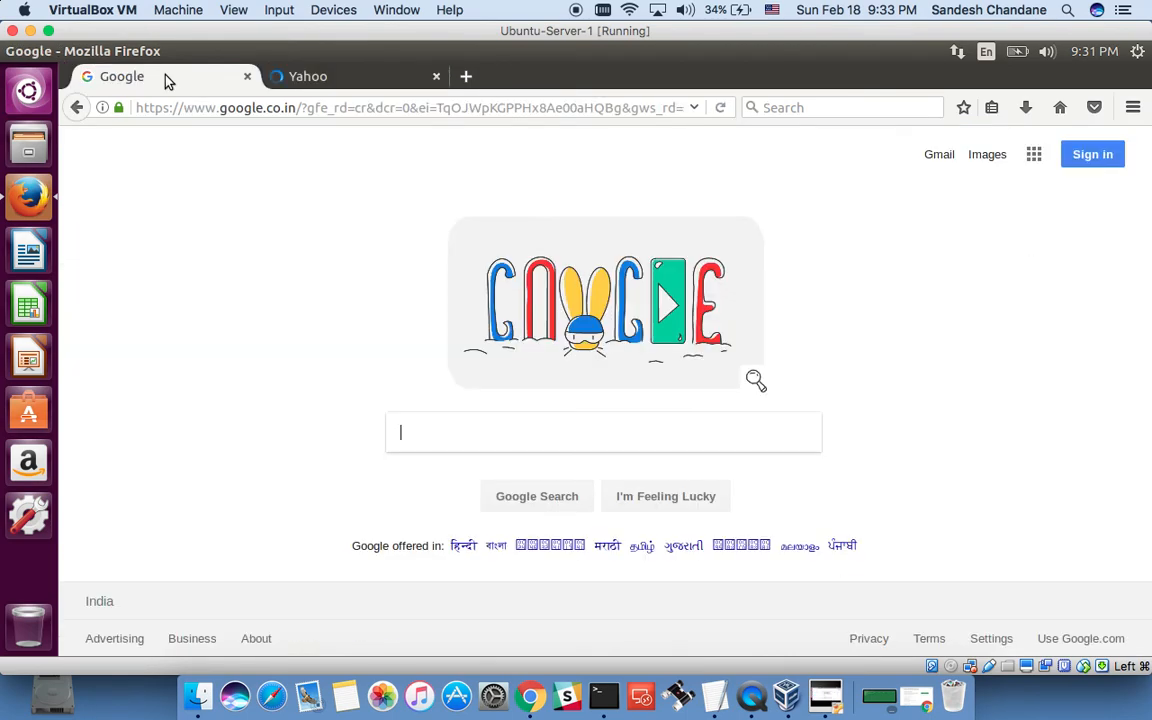
pyautogui.click(248, 77)
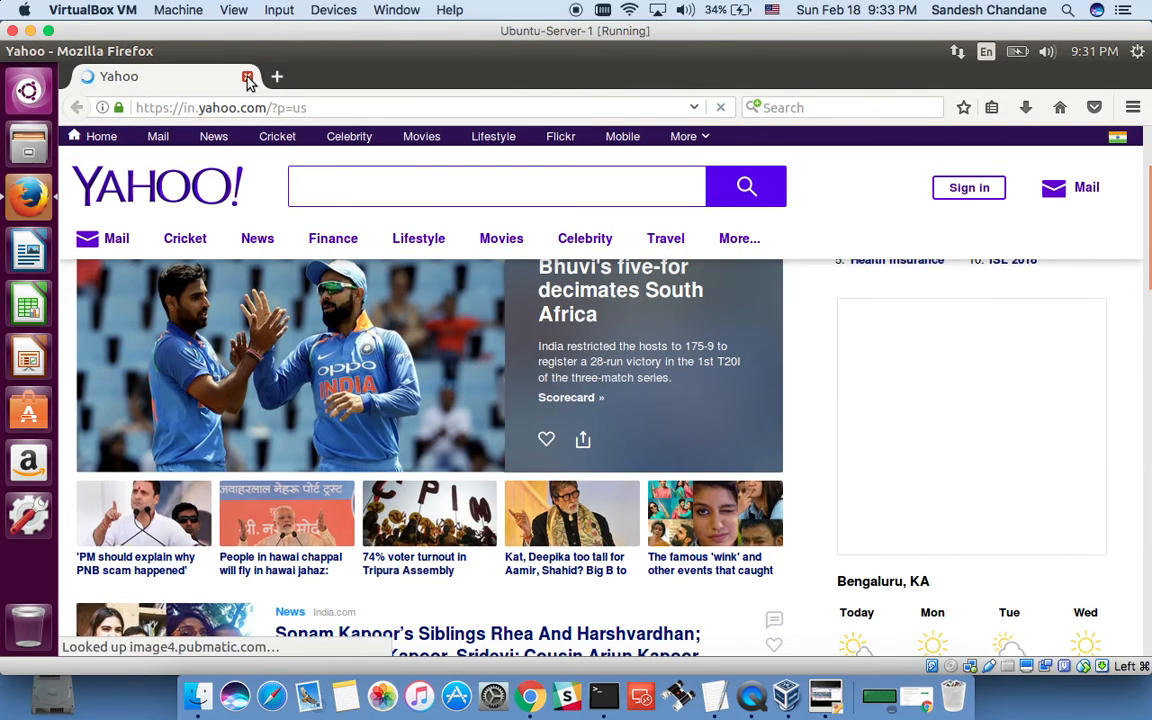
pyautogui.click(248, 78)
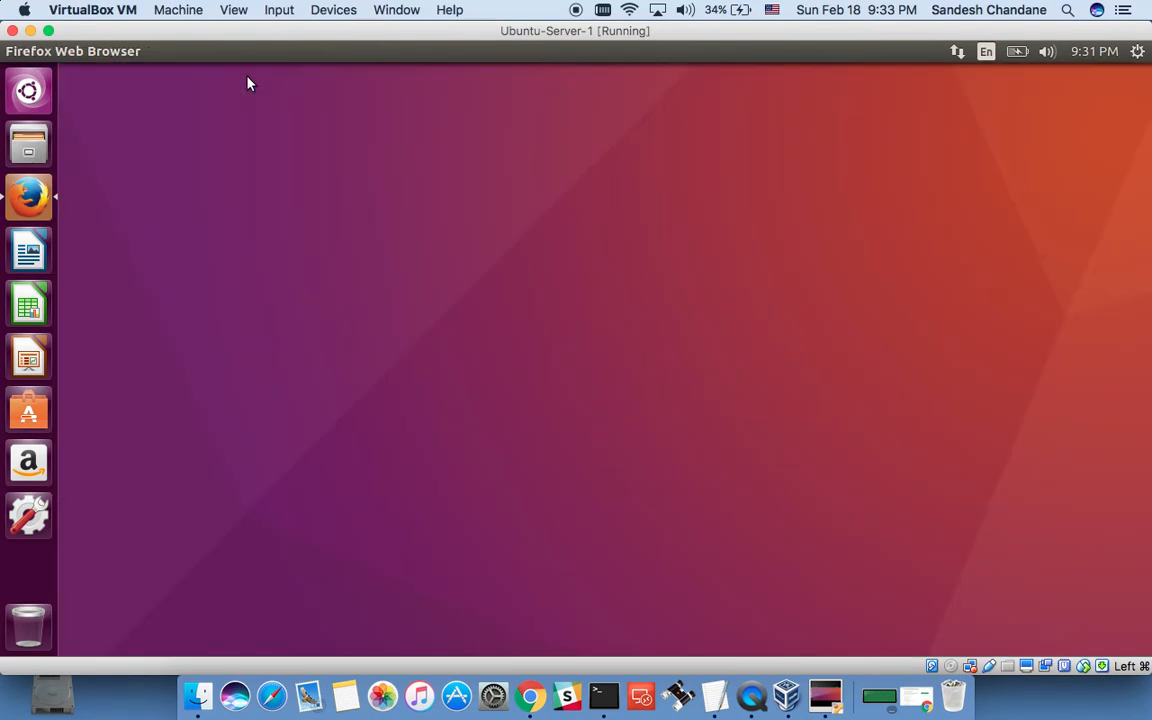
# Step: Open a terminal from the Ubuntu desktop and run pwd and uptime to check the working directory and system uptime
pyautogui.rightClick(257, 235)
pyautogui.click(310, 293)
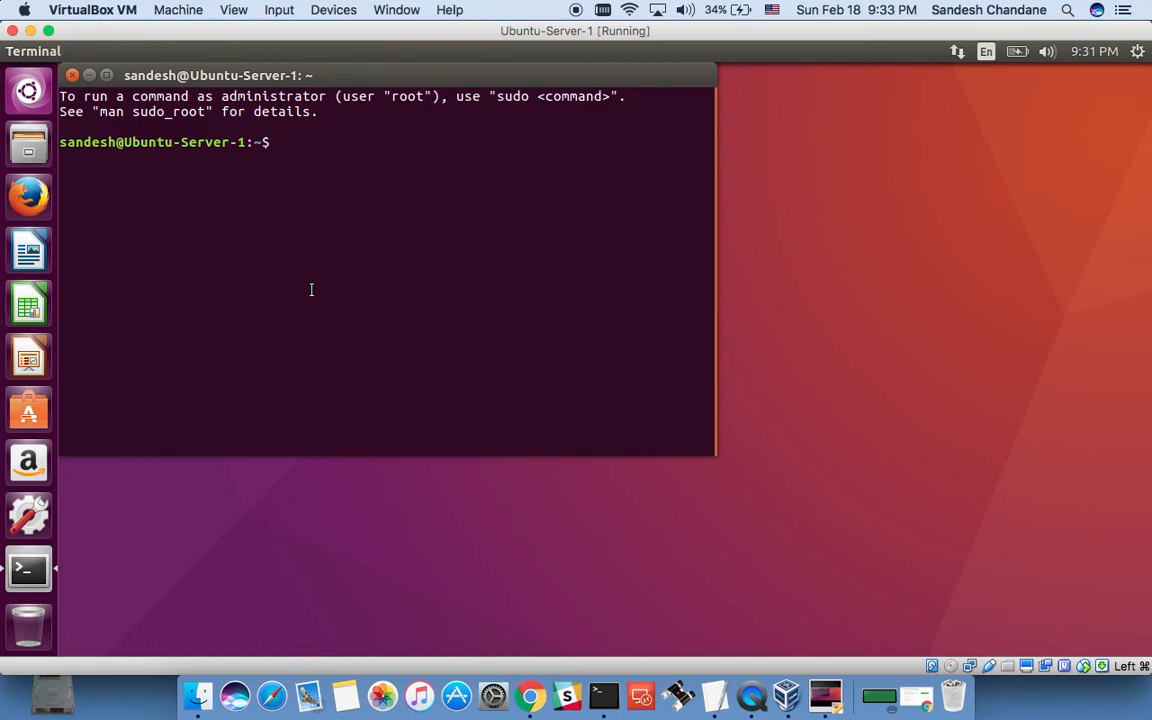
pyautogui.write('pwd')
pyautogui.press('Return')
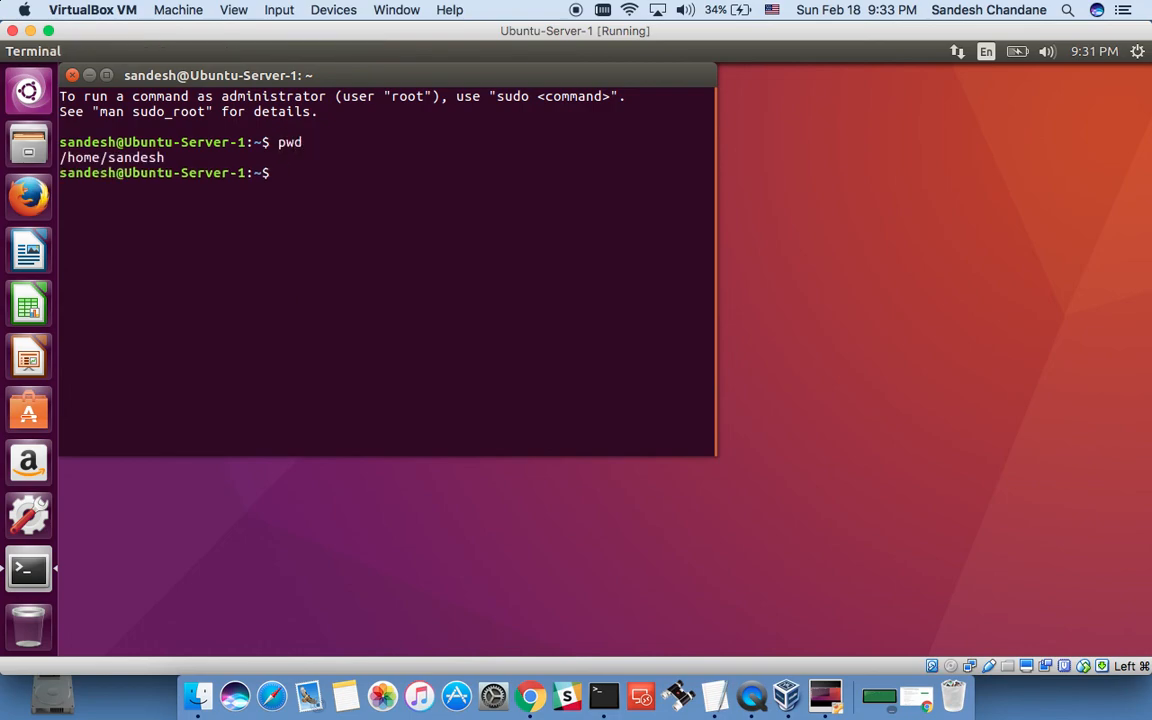
pyautogui.write('uptime')
pyautogui.press('Return')
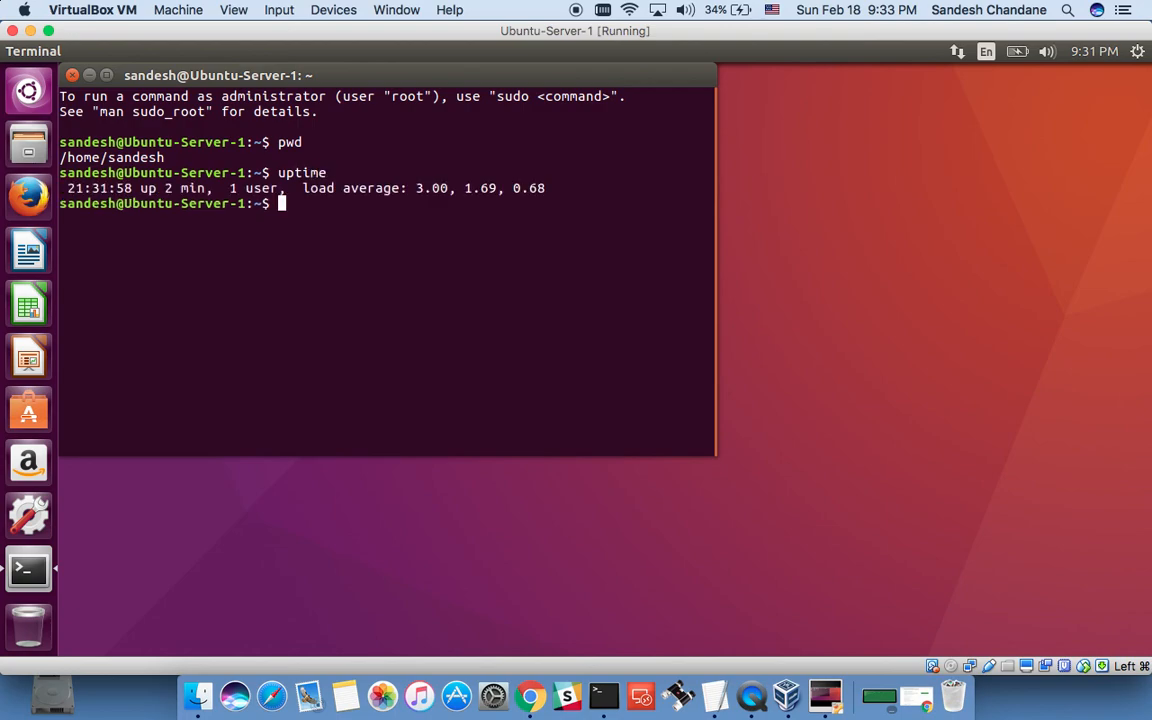